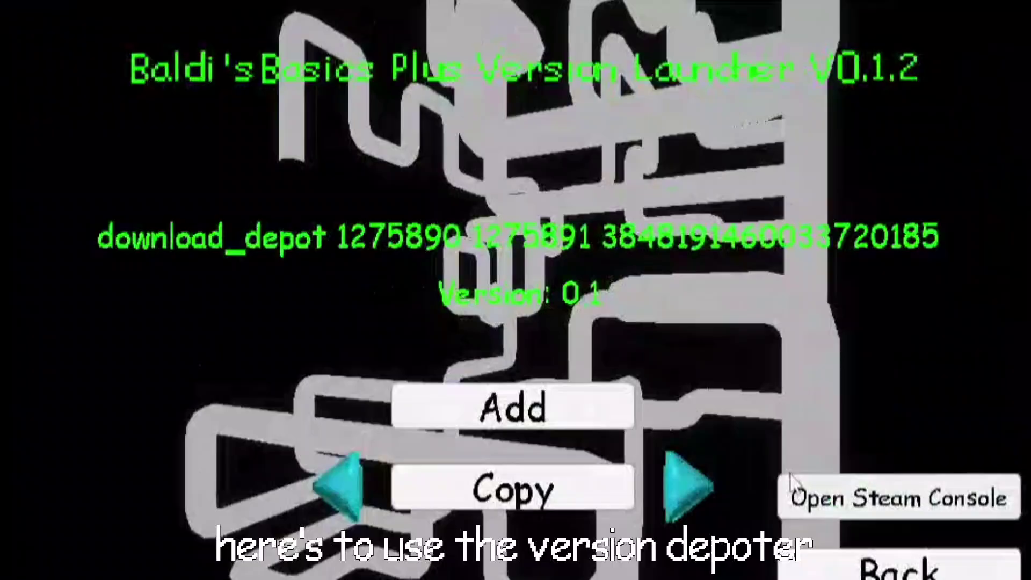
Step: Go through the depot versions in the version launcher and select version 0.9a
left_click(687, 486)
left_click(687, 486)
left_click(687, 486)
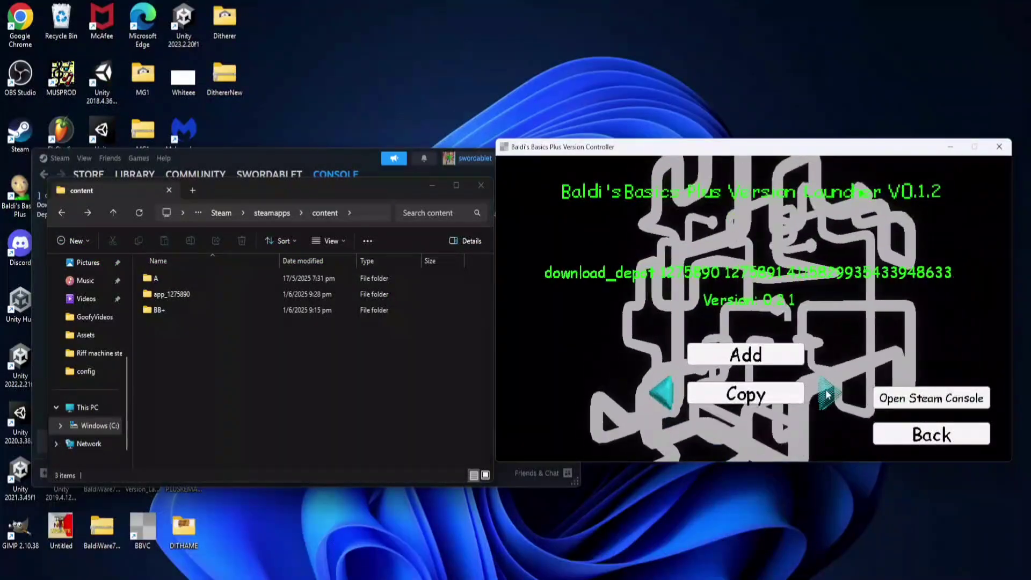
left_click(827, 395)
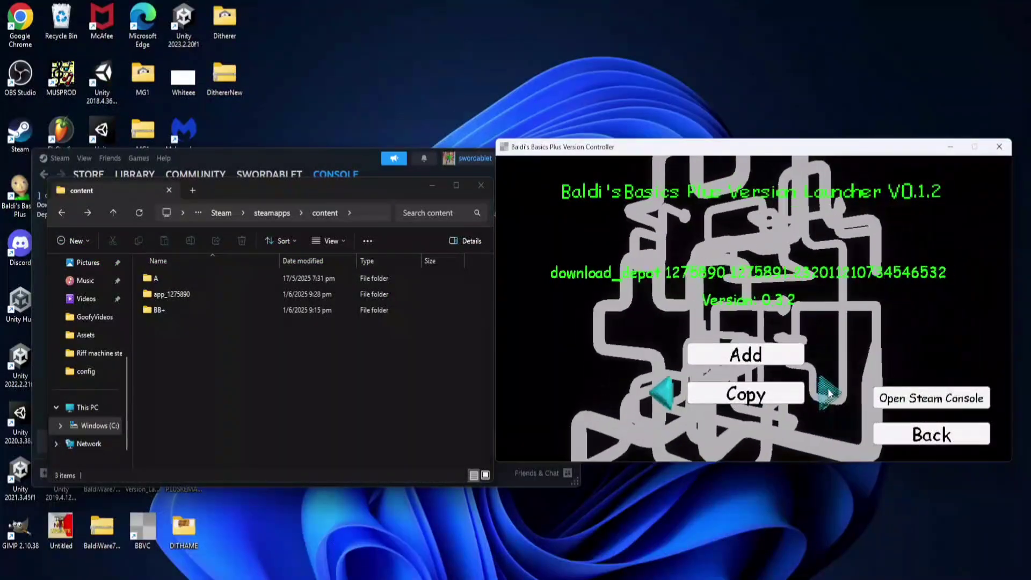
left_click(827, 394)
left_click(826, 395)
left_click(824, 395)
left_click(825, 394)
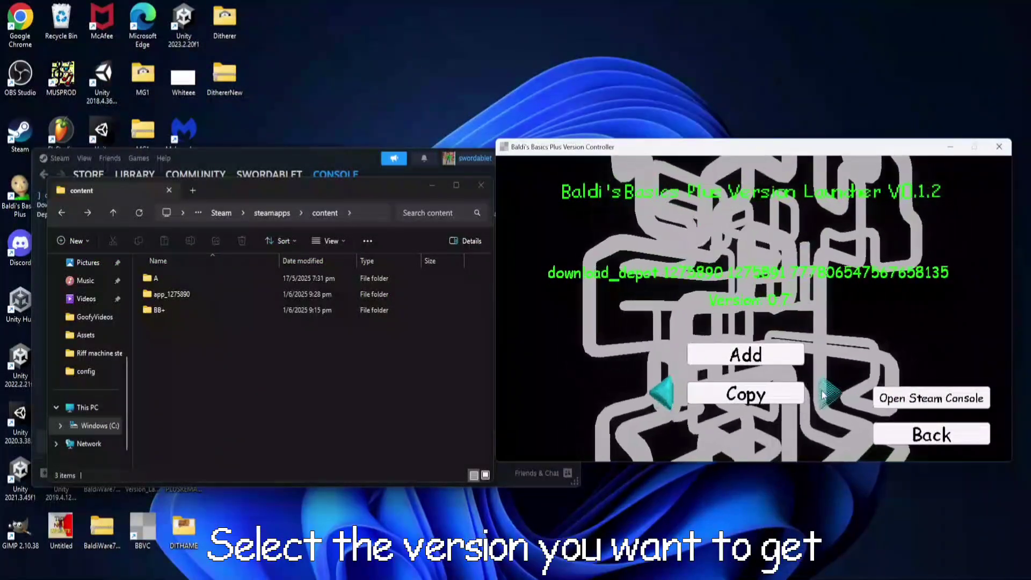
left_click(824, 394)
left_click(824, 395)
left_click(824, 395)
left_click(660, 396)
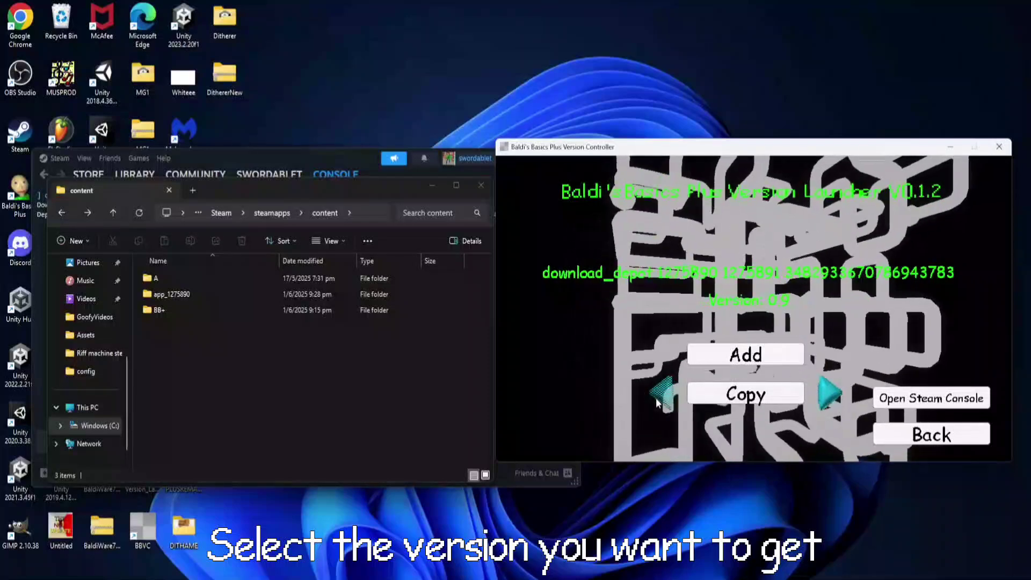
left_click(661, 395)
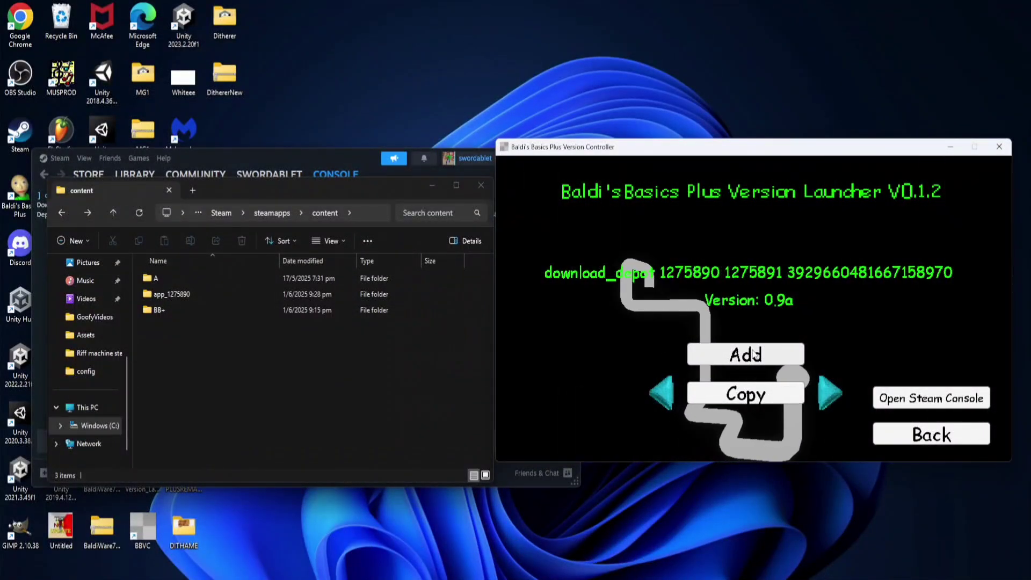
Step: Switch to File Explorer and open the 0.9a folder inside the Versions folder
left_click(191, 334)
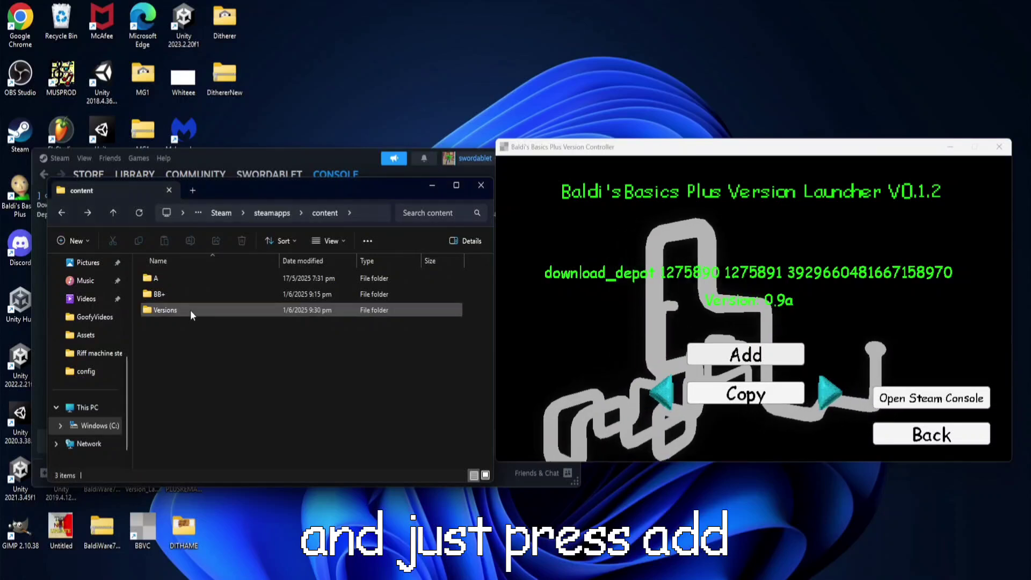
double_click(191, 311)
double_click(198, 279)
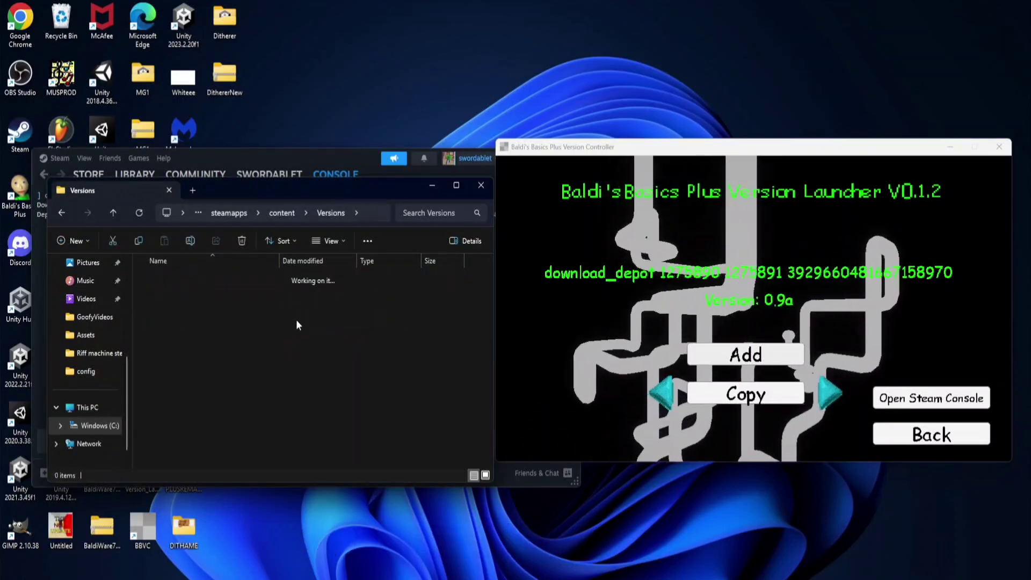
Step: Select version 0.10.1 in the launcher and run its depot download command in the Steam console
left_click(830, 391)
left_click(841, 390)
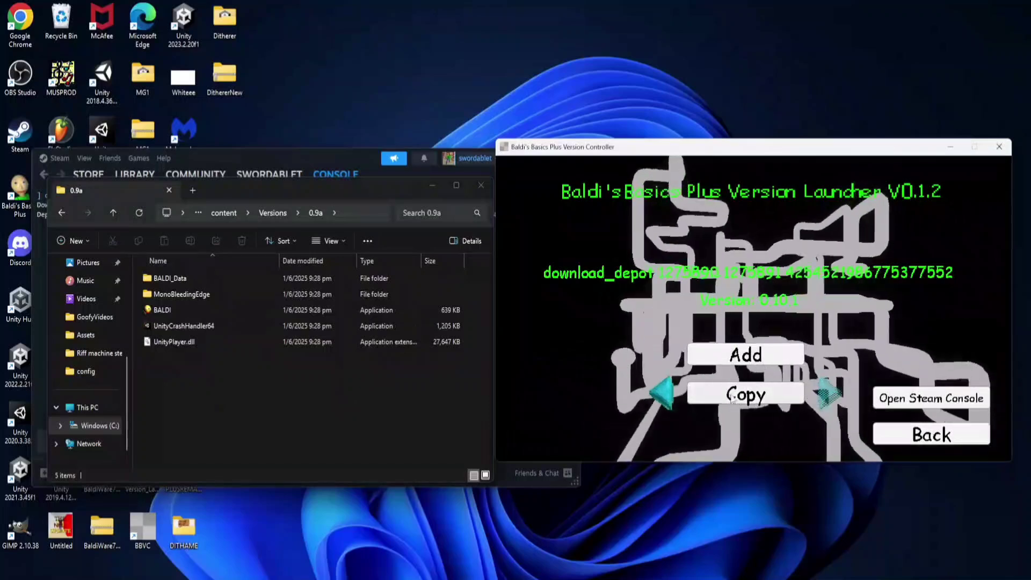
left_click(881, 400)
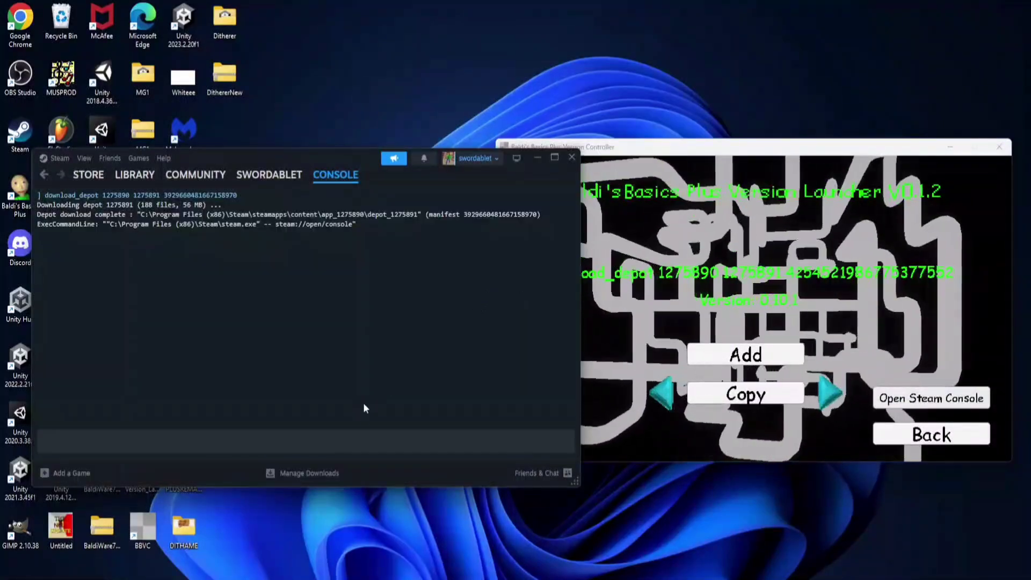
left_click(364, 444)
key("ctrl+v")
key("Return")
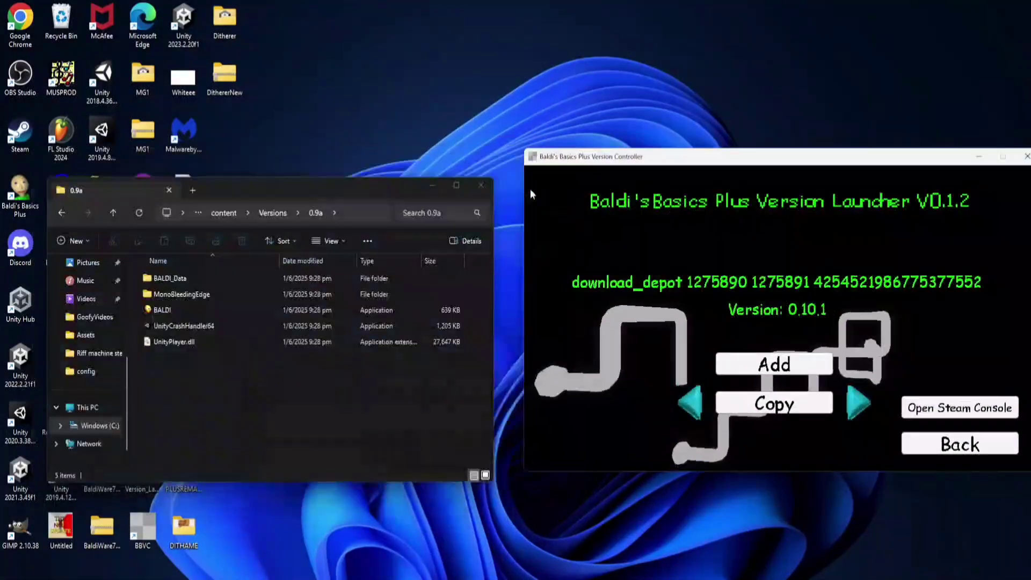
Step: Return to the Versions folder in File Explorer and bring the version launcher back to its main menu
left_click(280, 199)
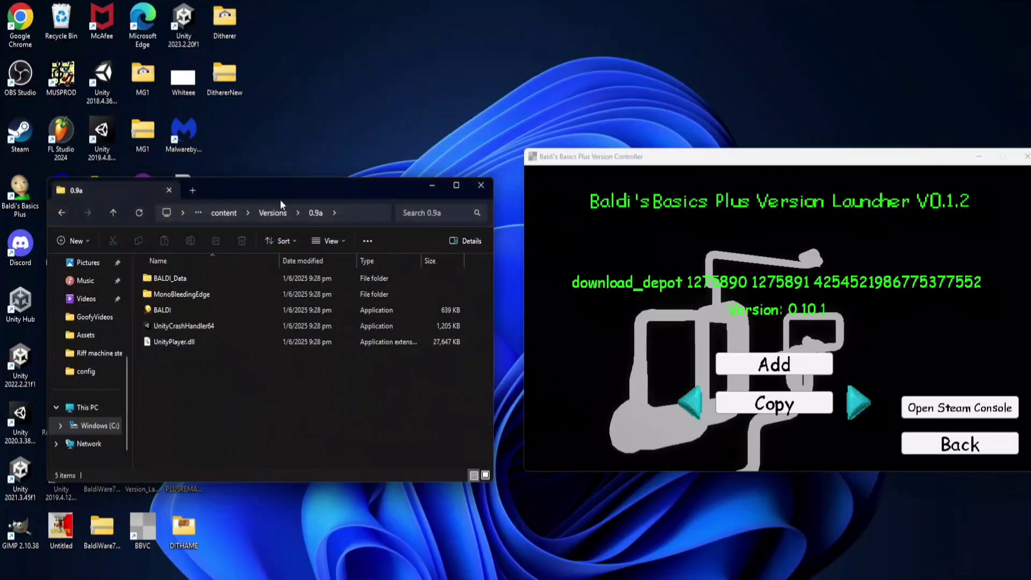
left_click(273, 213)
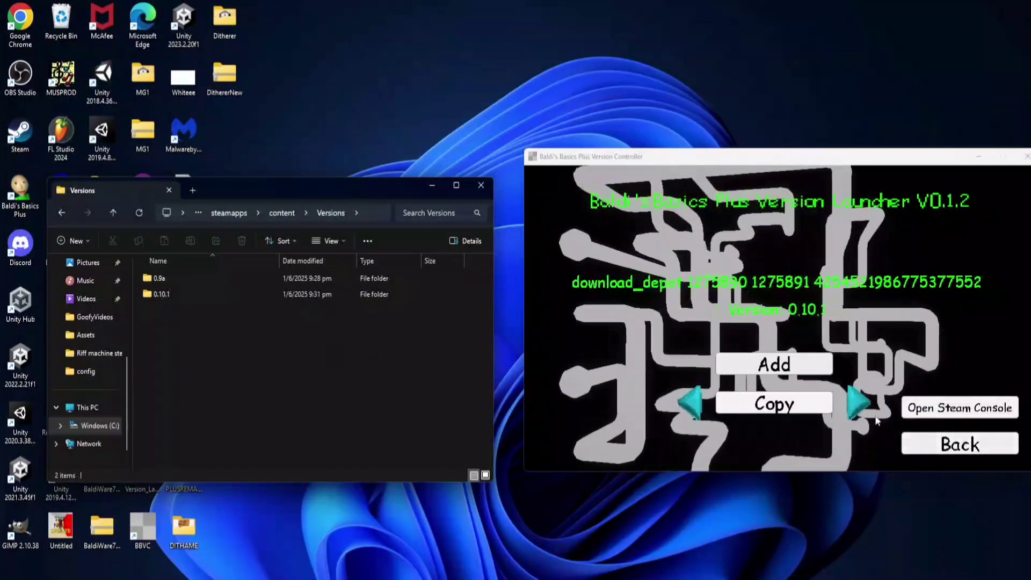
left_click(373, 205)
left_click(937, 449)
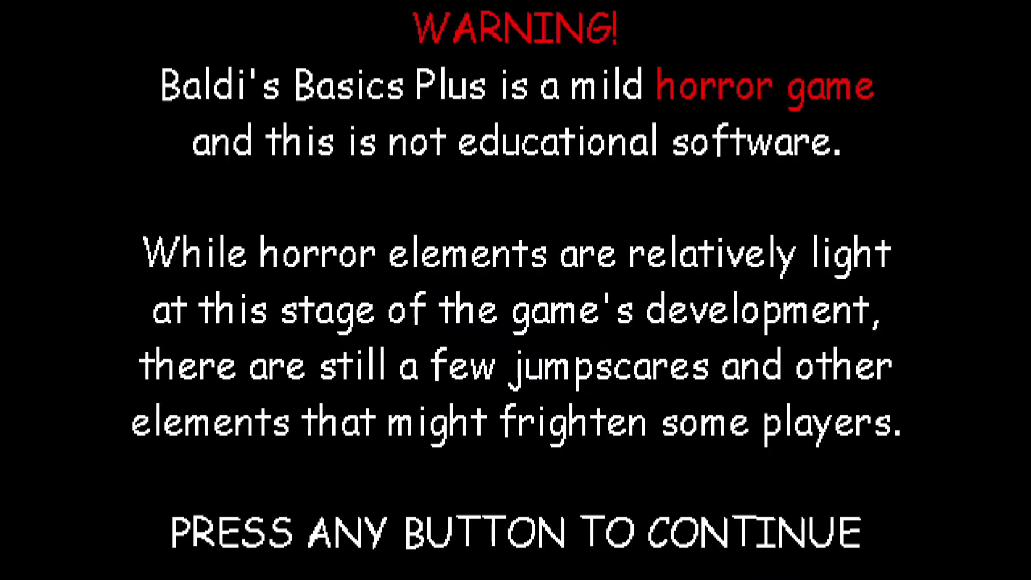
Step: Continue past the horror warning in game version 0.1, load the existing save file and start playing
left_click(549, 306)
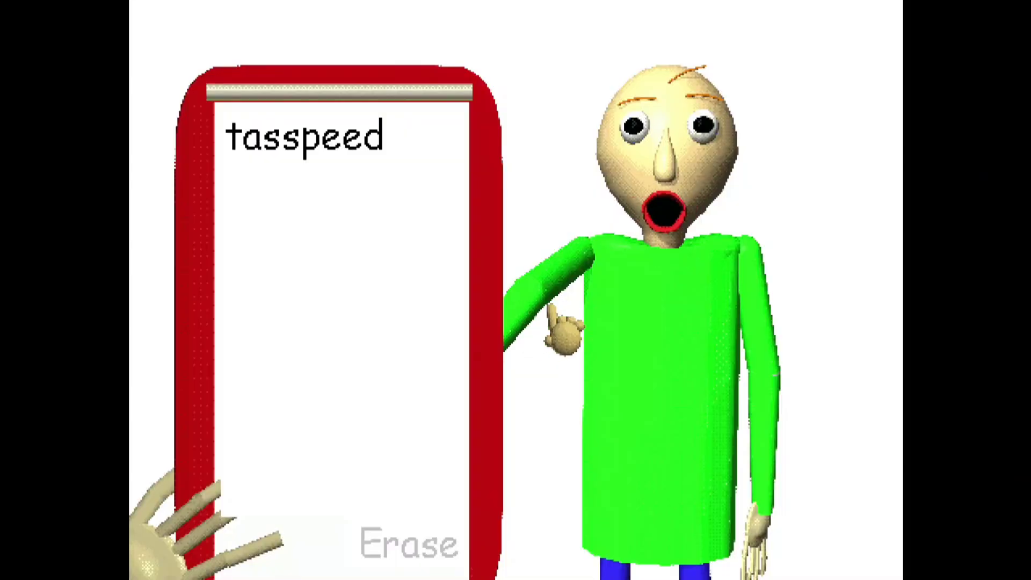
left_click(366, 152)
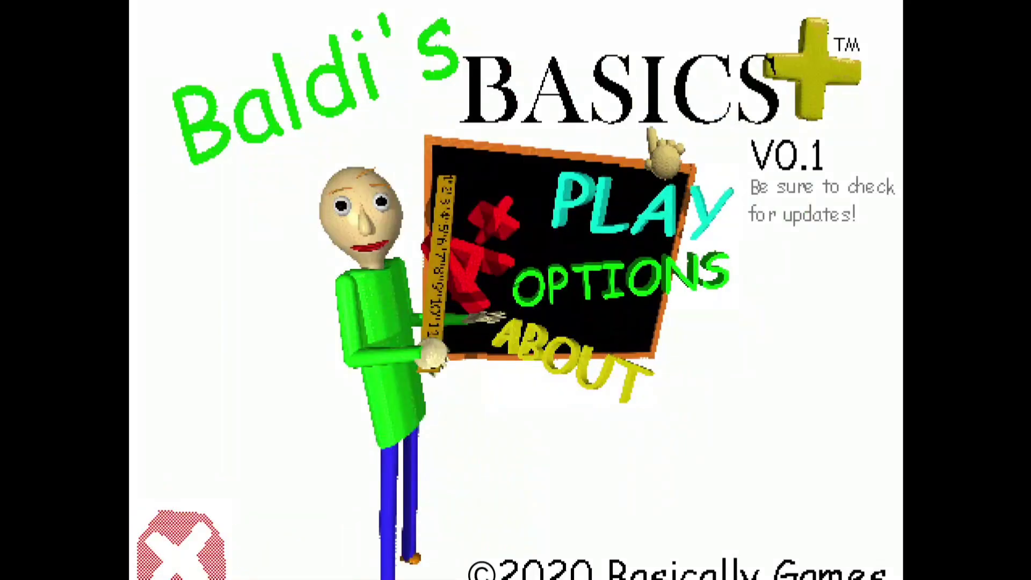
left_click(617, 210)
left_click(516, 542)
left_click(540, 309)
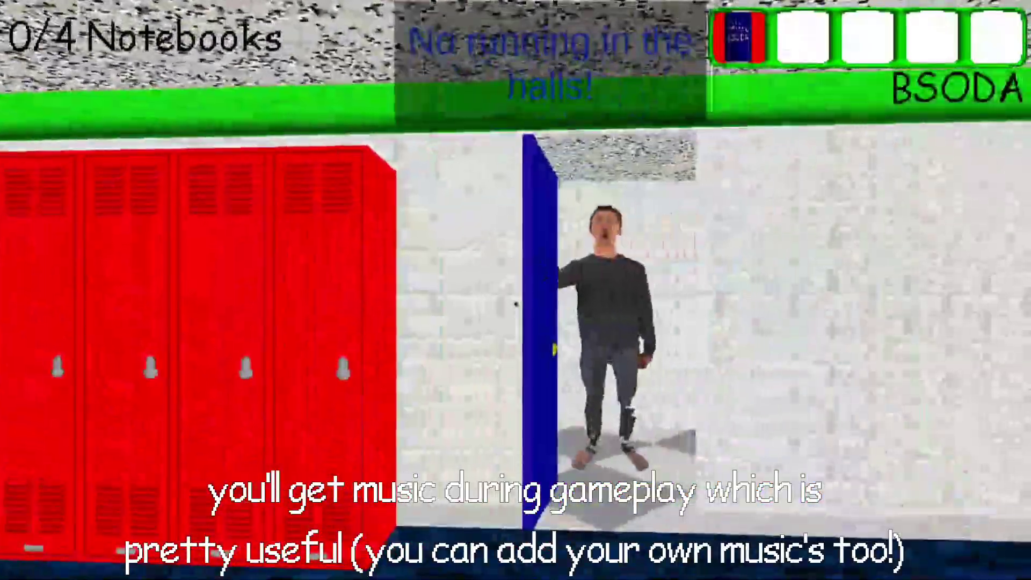
key("w")
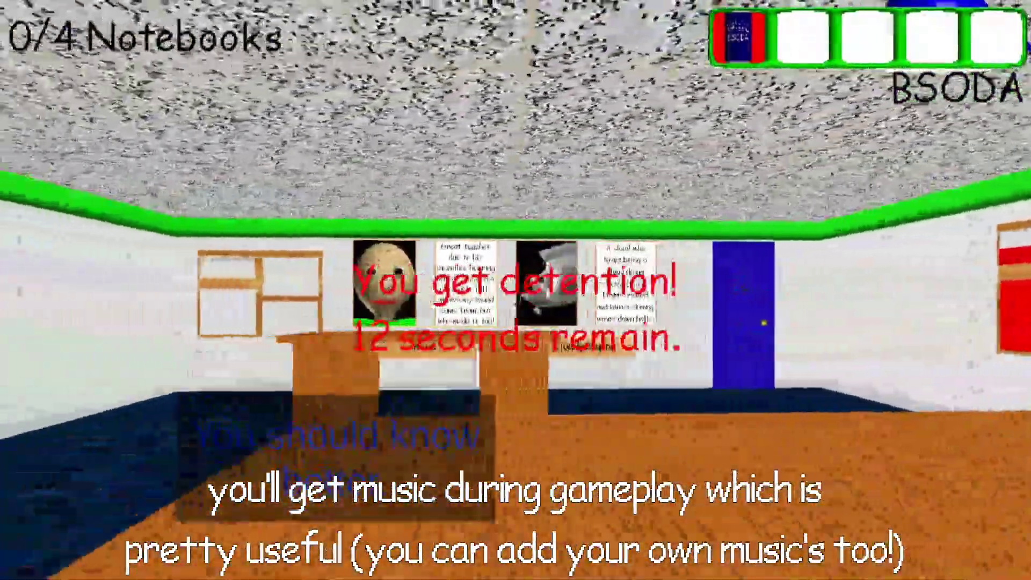
key("w")
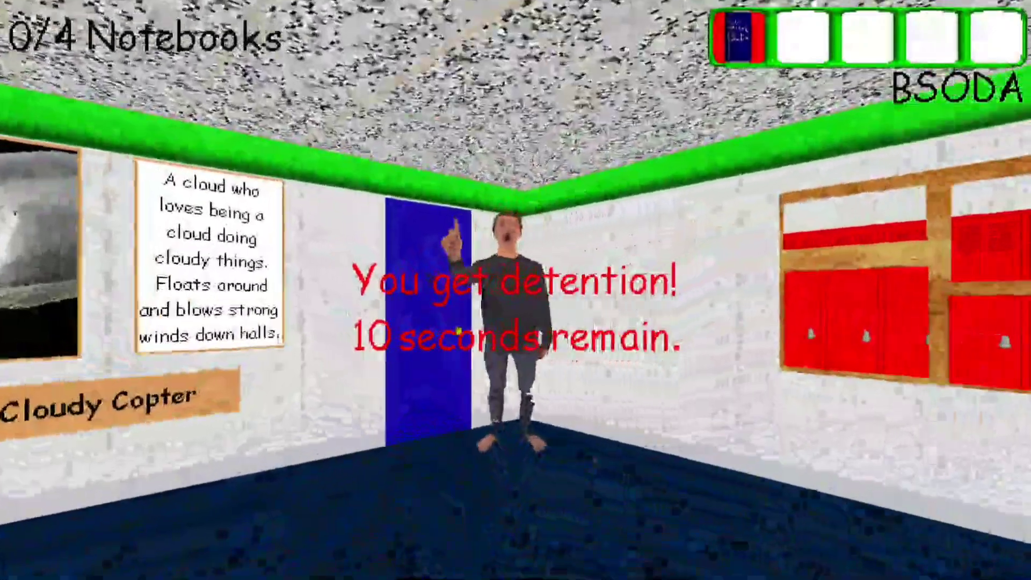
key("w")
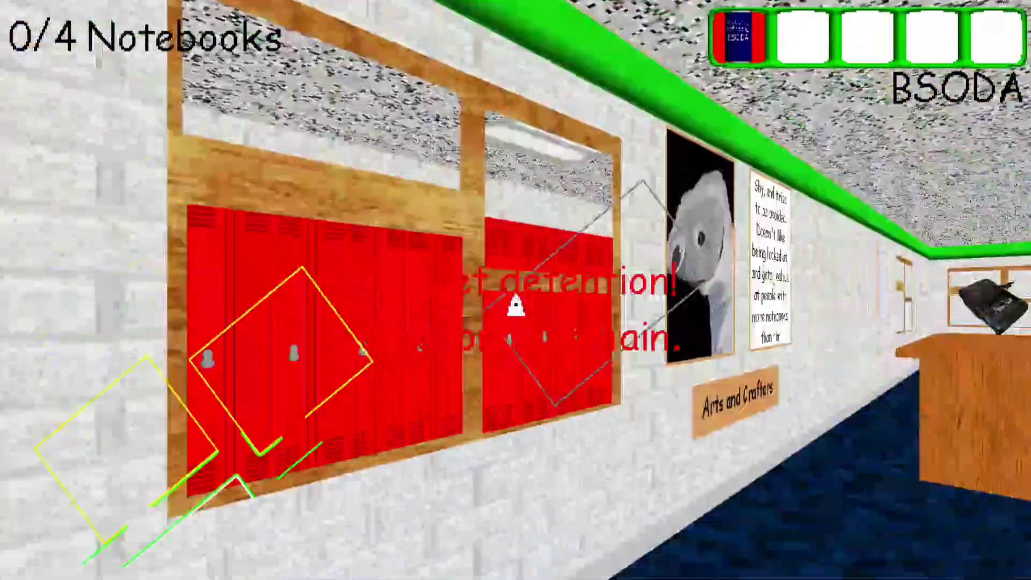
key("w")
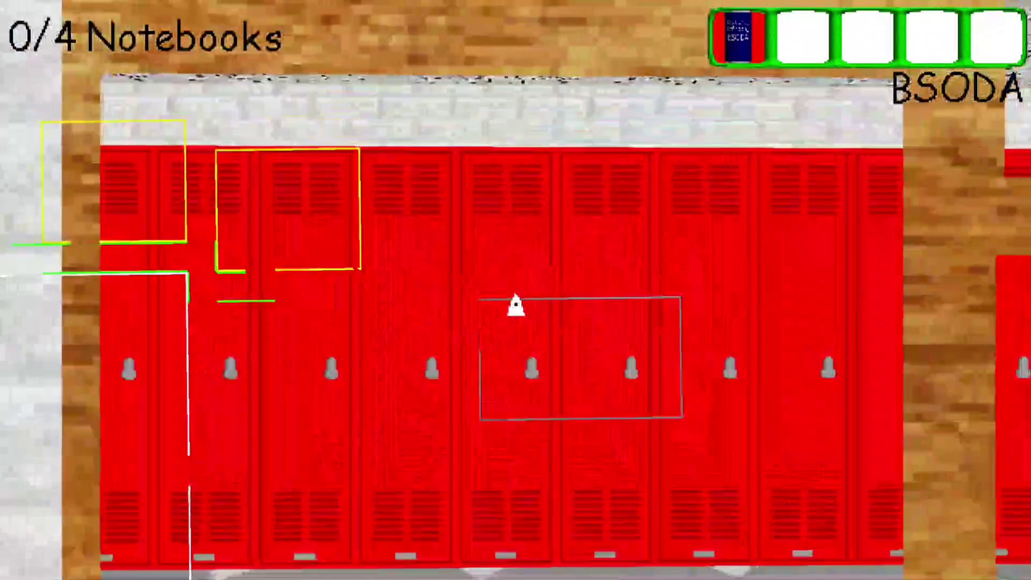
key("a")
key("s")
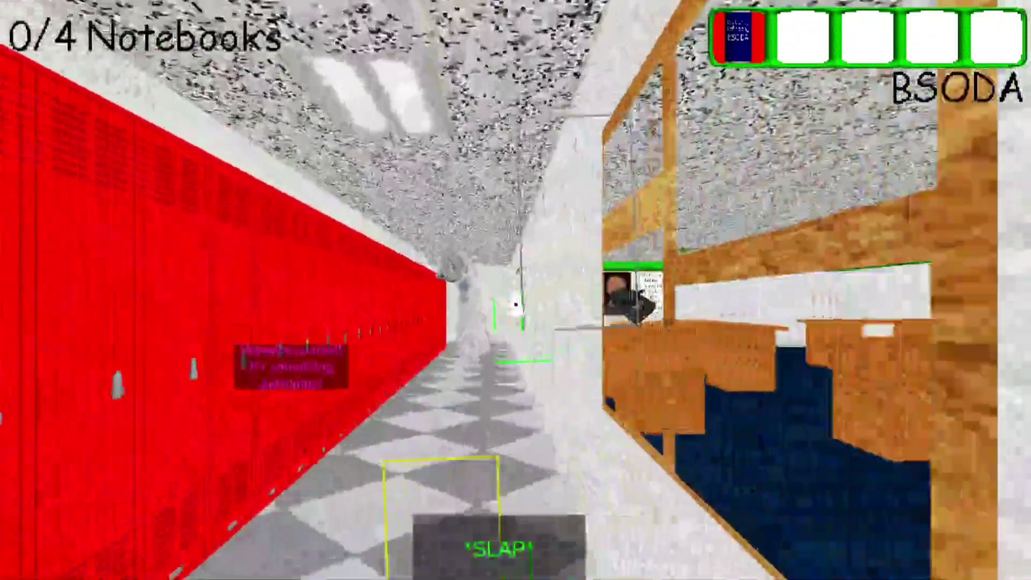
key("w")
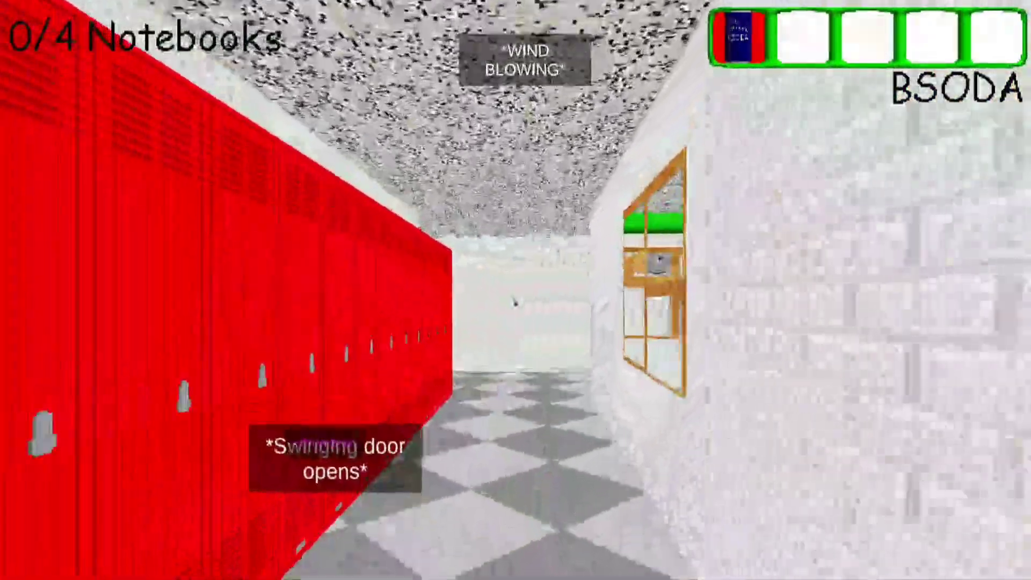
key("w")
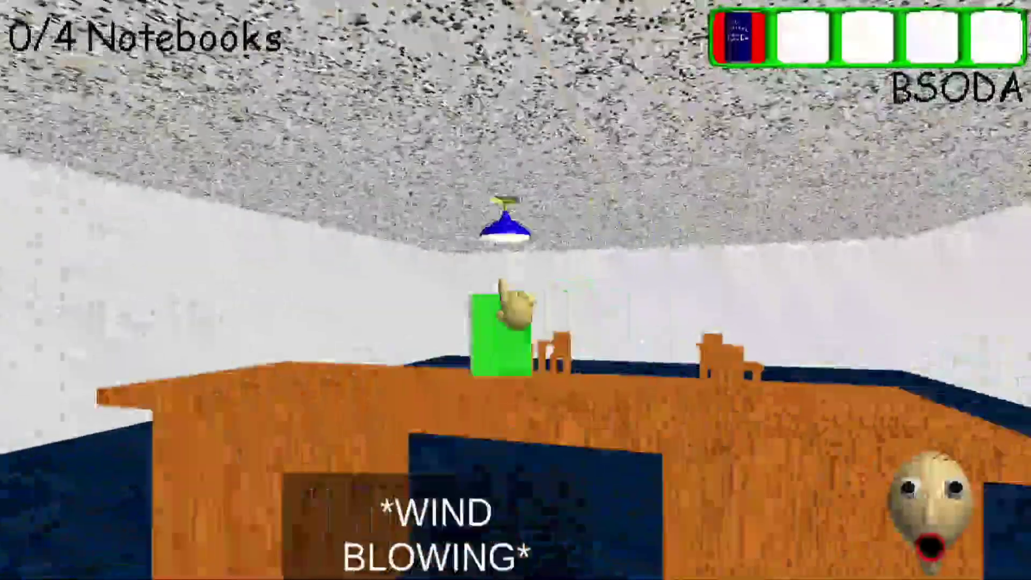
left_click(516, 304)
key("w")
scroll(516, 304, "down", 1)
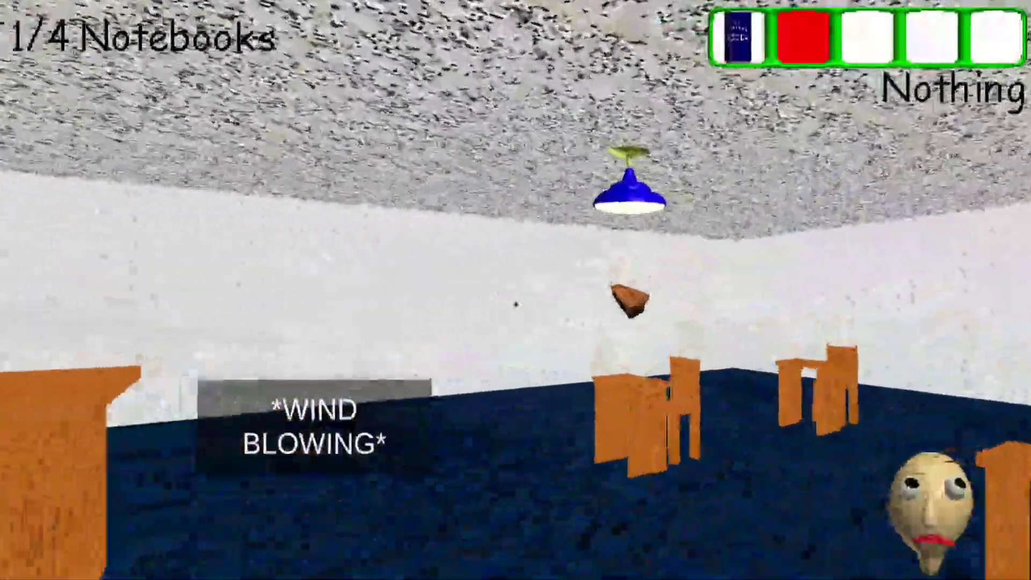
left_click(515, 305)
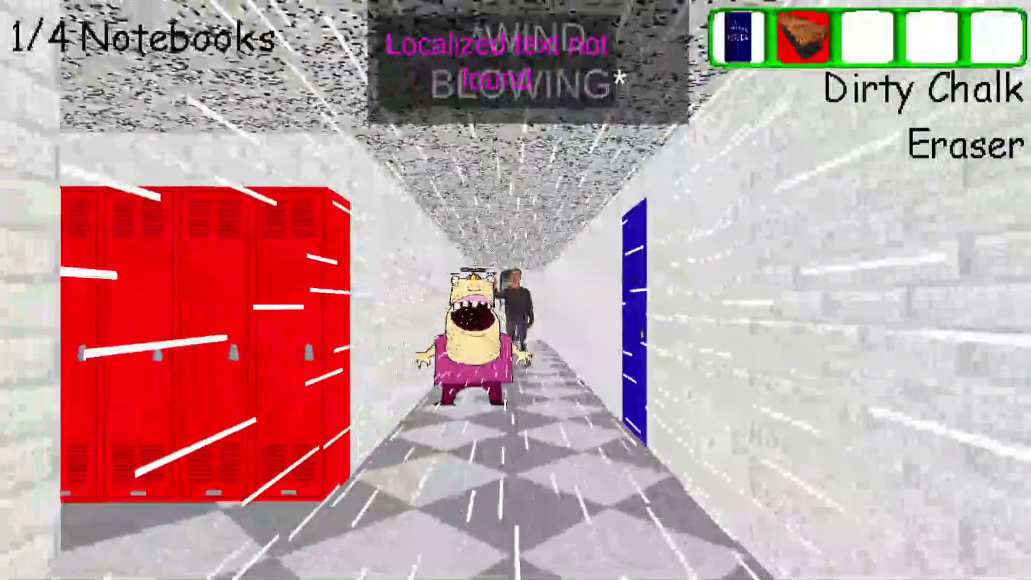
key("space")
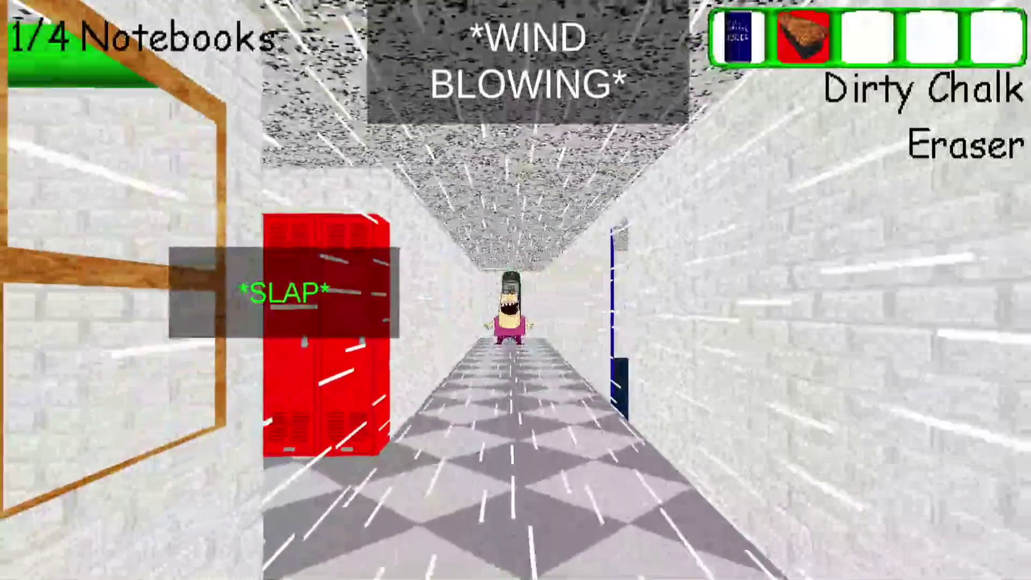
scroll(516, 290, "down", 1)
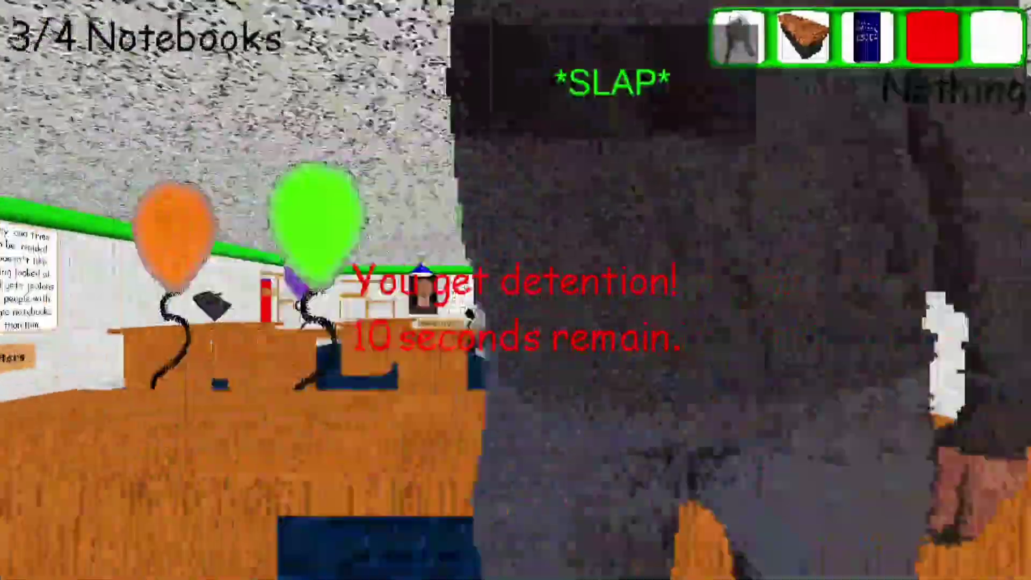
key("s")
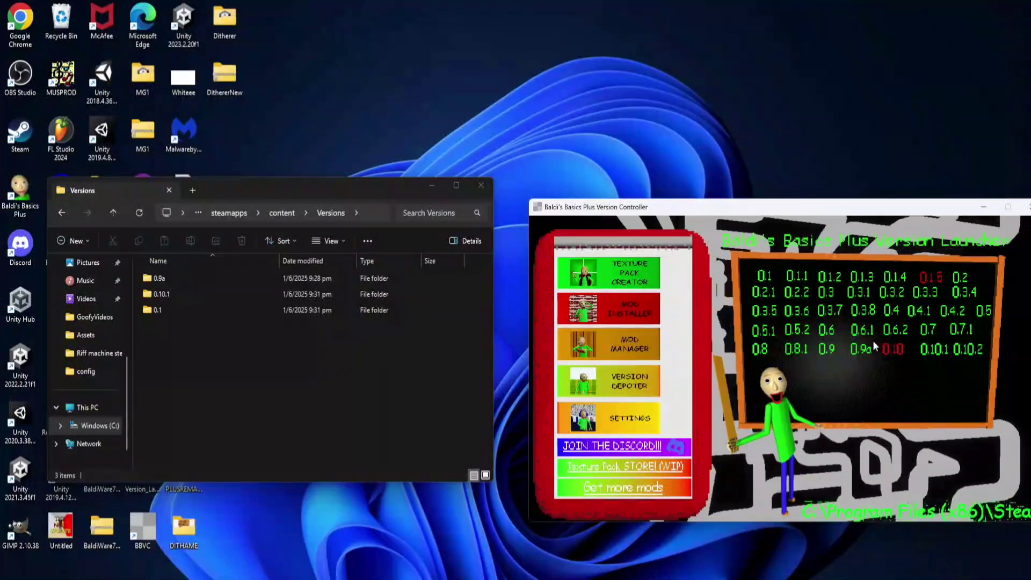
Step: Launch version 0.10.1 from the version launcher, load the third save file and start a game
left_click(931, 350)
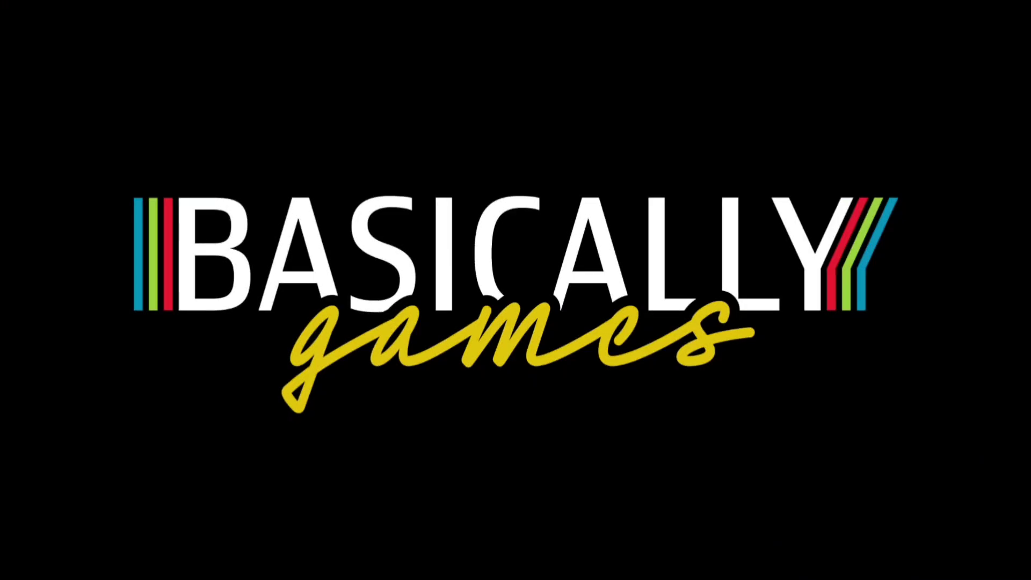
key("space")
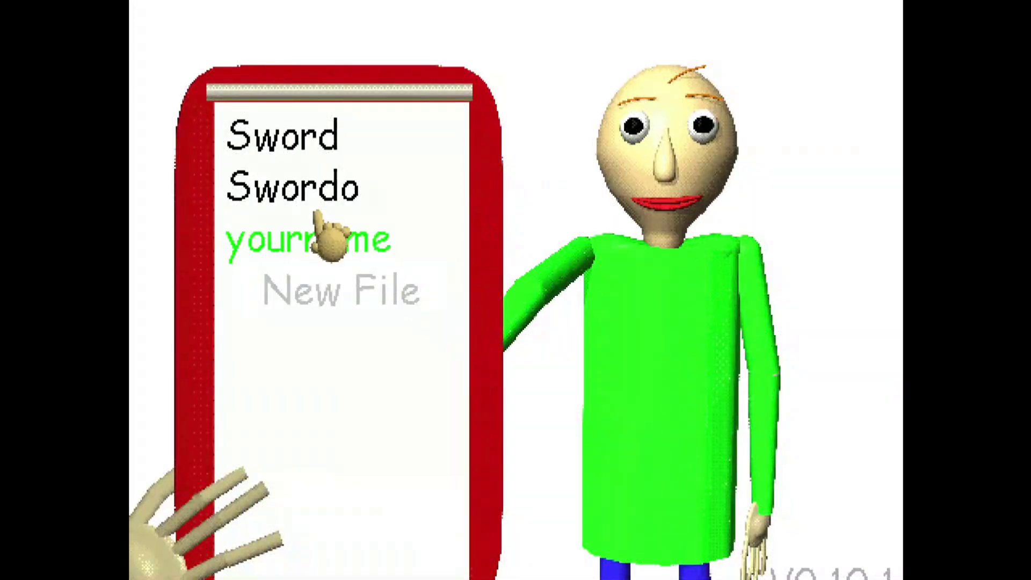
left_click(321, 234)
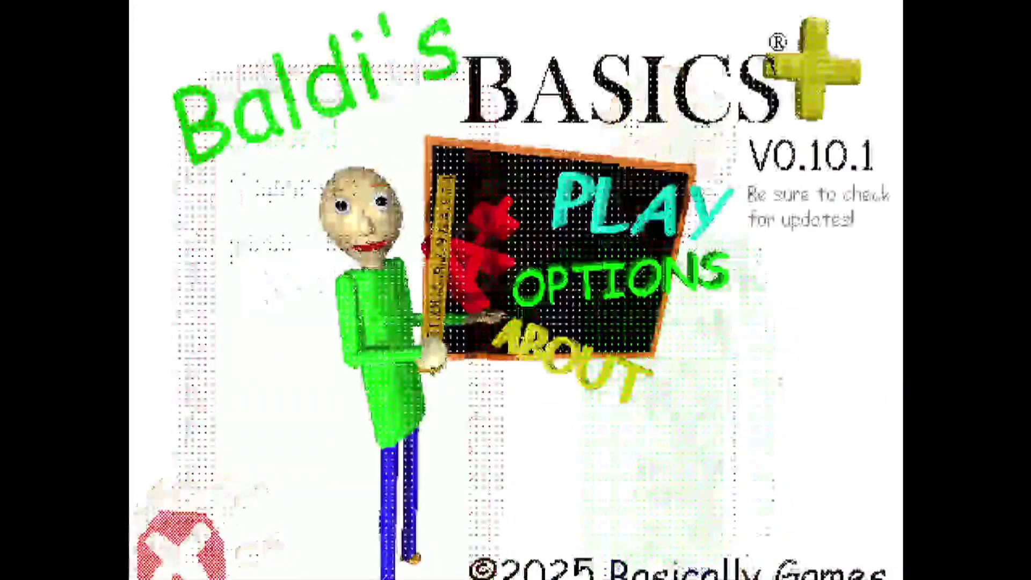
left_click(562, 207)
left_click(479, 102)
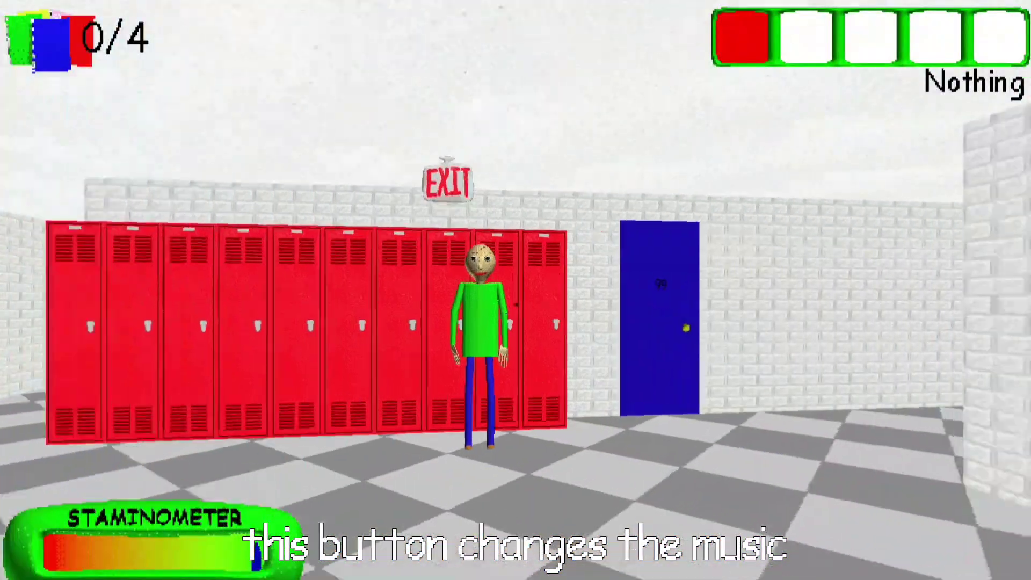
key("shift+w")
left_click(515, 290)
left_click(516, 290)
left_click(516, 290)
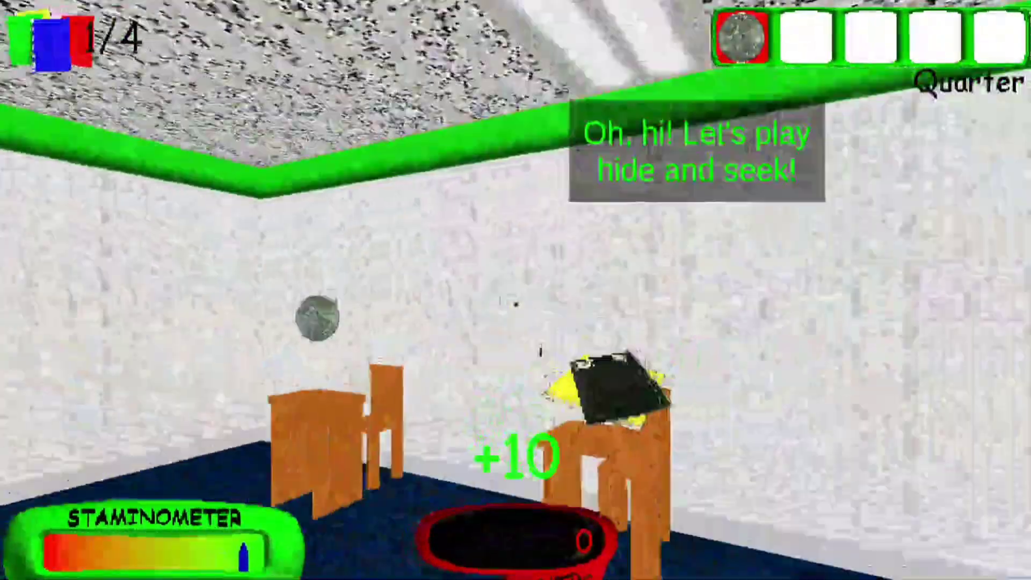
key("shift+w")
left_click(515, 290)
left_click(515, 290)
scroll(515, 290, "down", 1)
key("w")
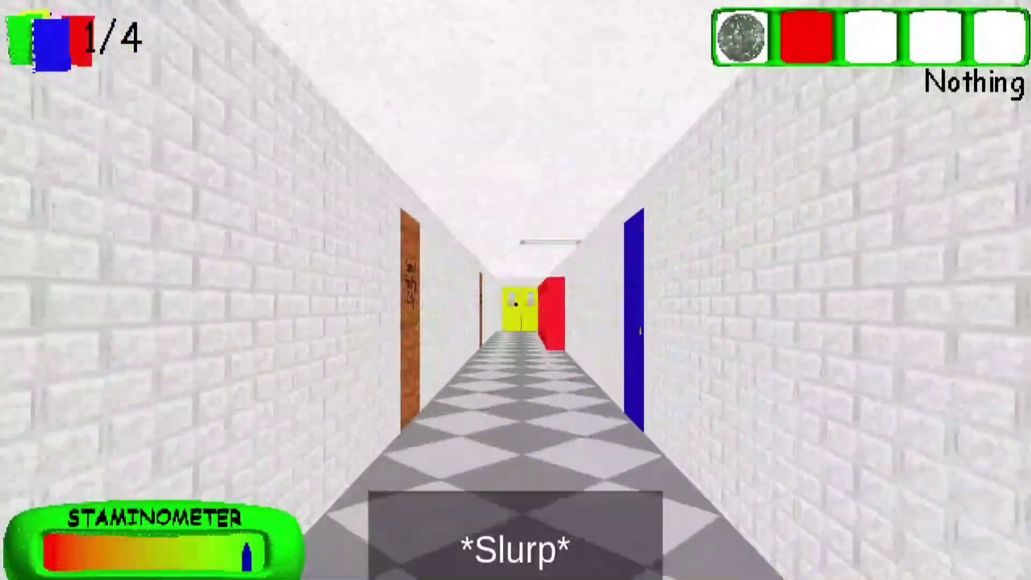
left_click(516, 290)
key("w")
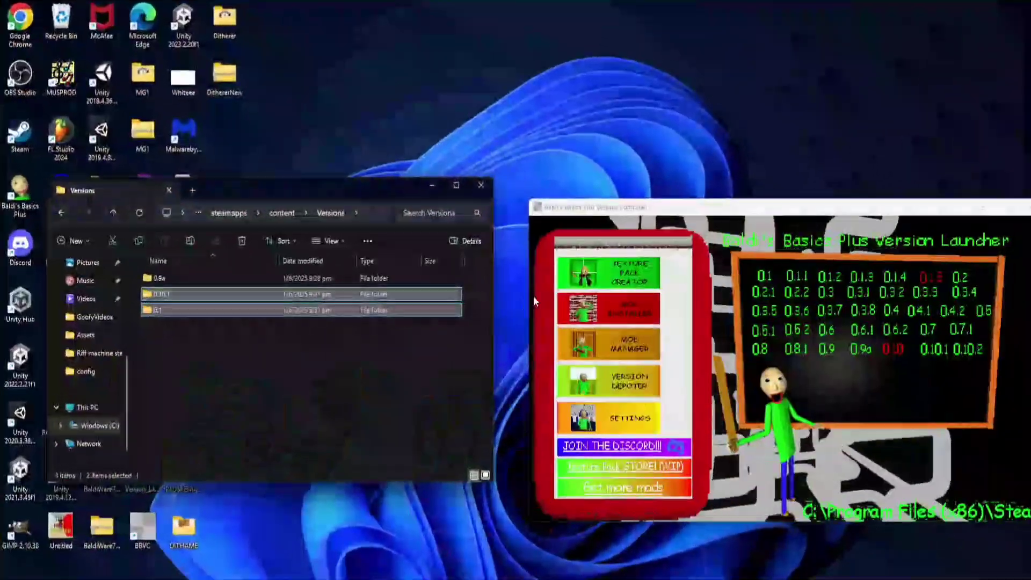
Step: Move the version launcher window beside File Explorer and view its mod installer page before returning to the main menu
left_click_drag(825, 206, 751, 194)
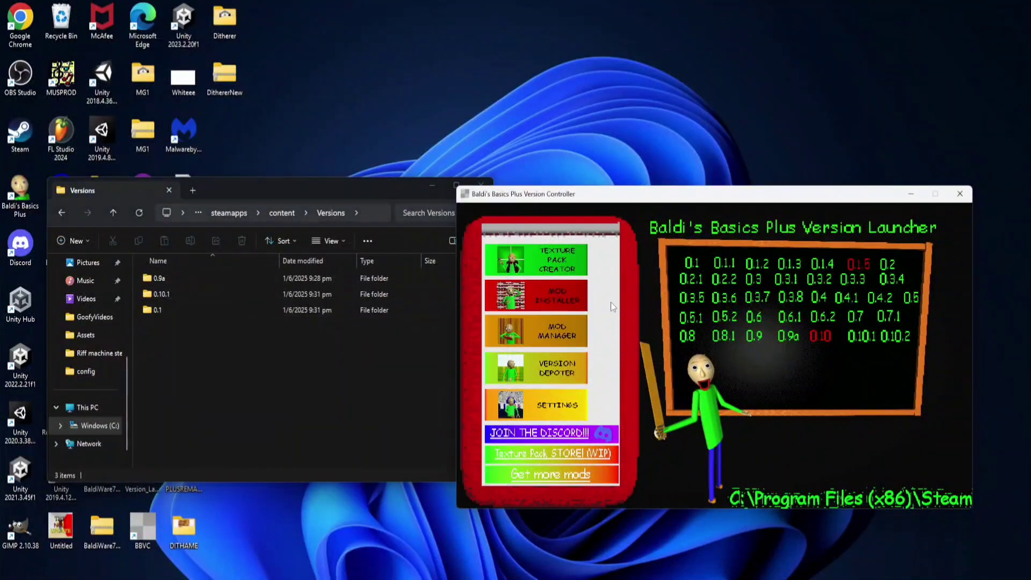
left_click(549, 294)
left_click(894, 407)
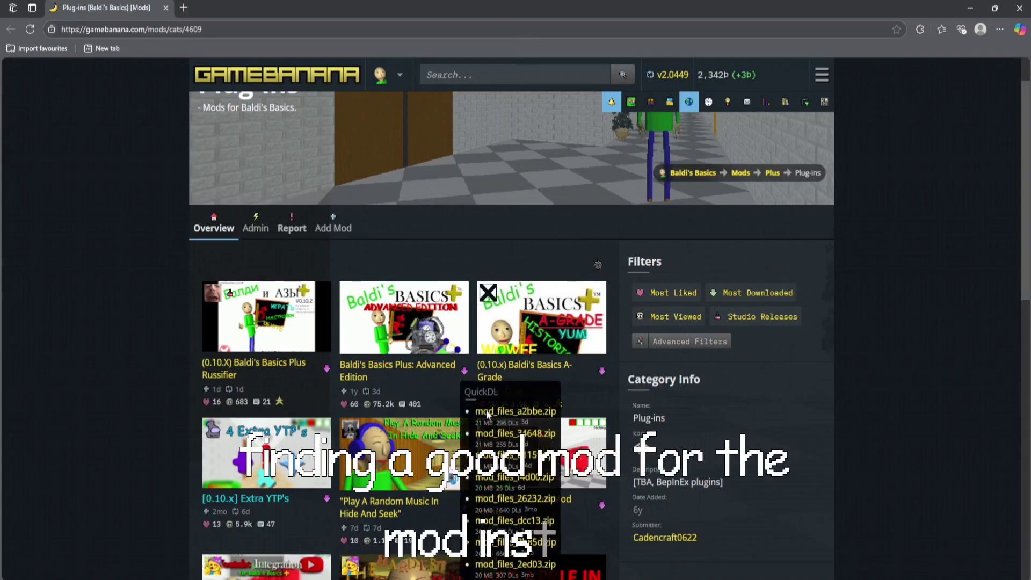
Step: Put the GameBanana browser window away and view the launcher's mod manager page before returning to the main menu
left_click(999, 29)
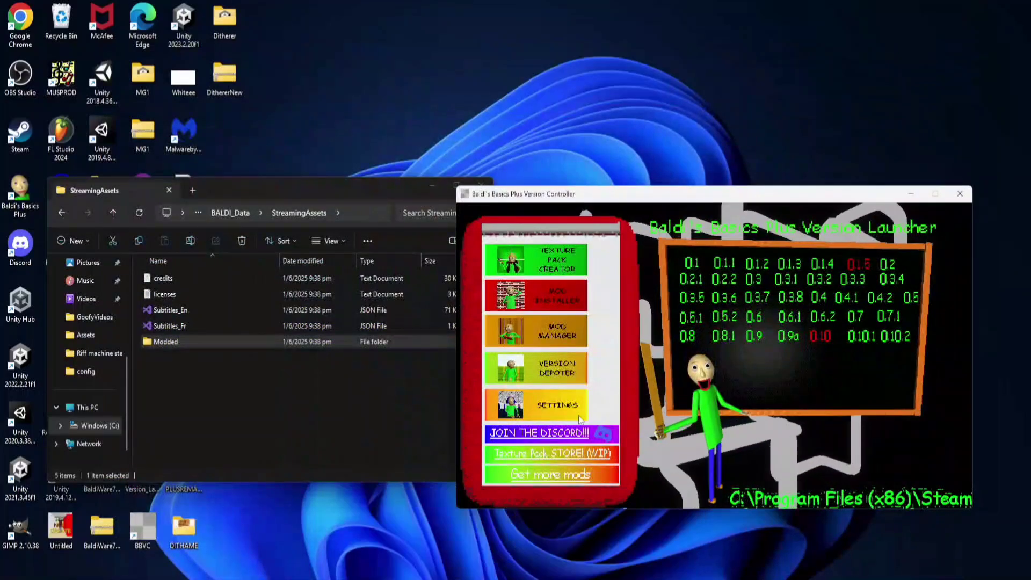
left_click(524, 323)
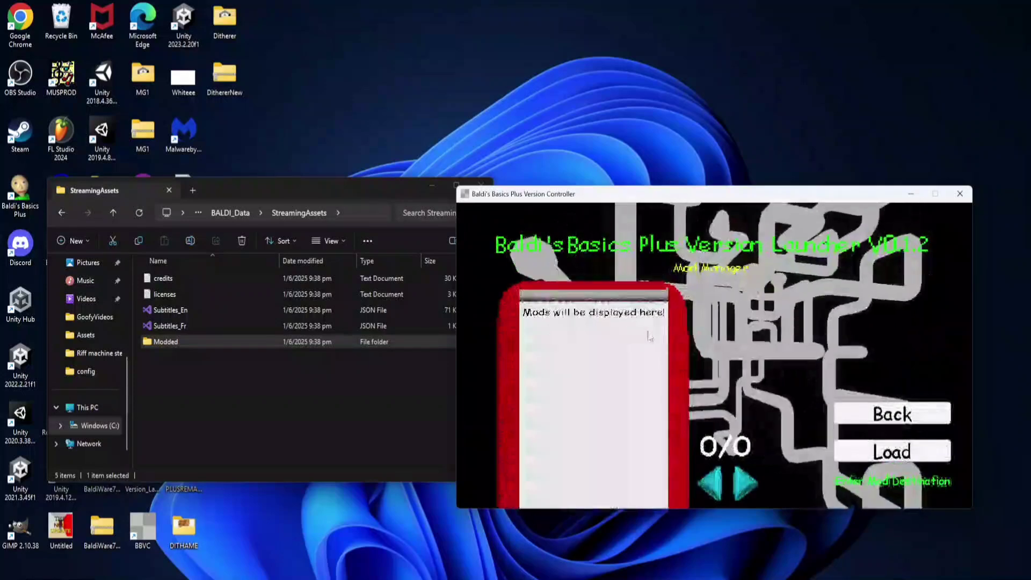
left_click(848, 422)
Step: Submit the path of the extracted Downloads\mod_files_a2bbe\mod_files folder as the mod location in the launcher's mod installer
left_click(549, 291)
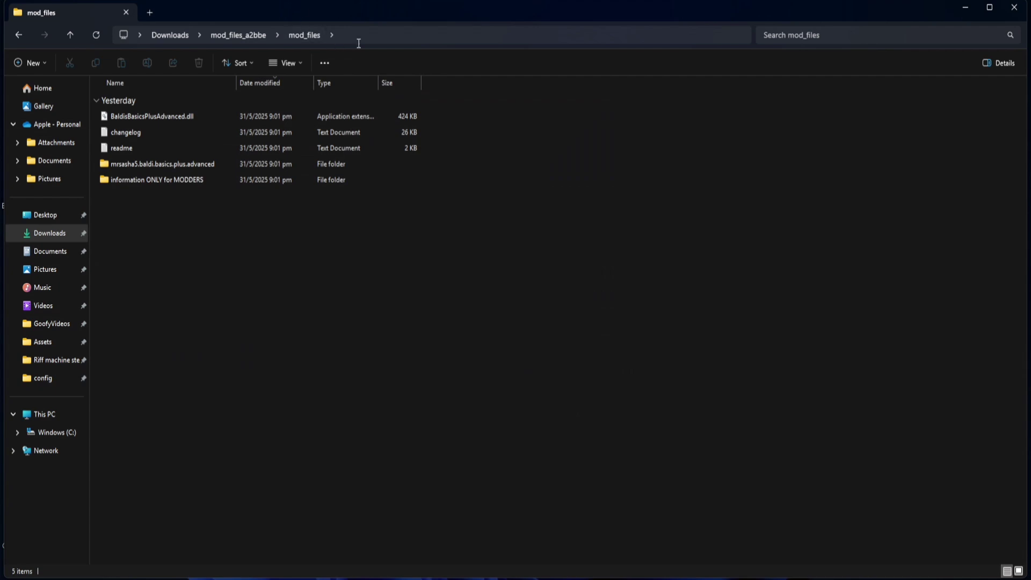
left_click(358, 35)
left_click(700, 347)
key("alt+Tab")
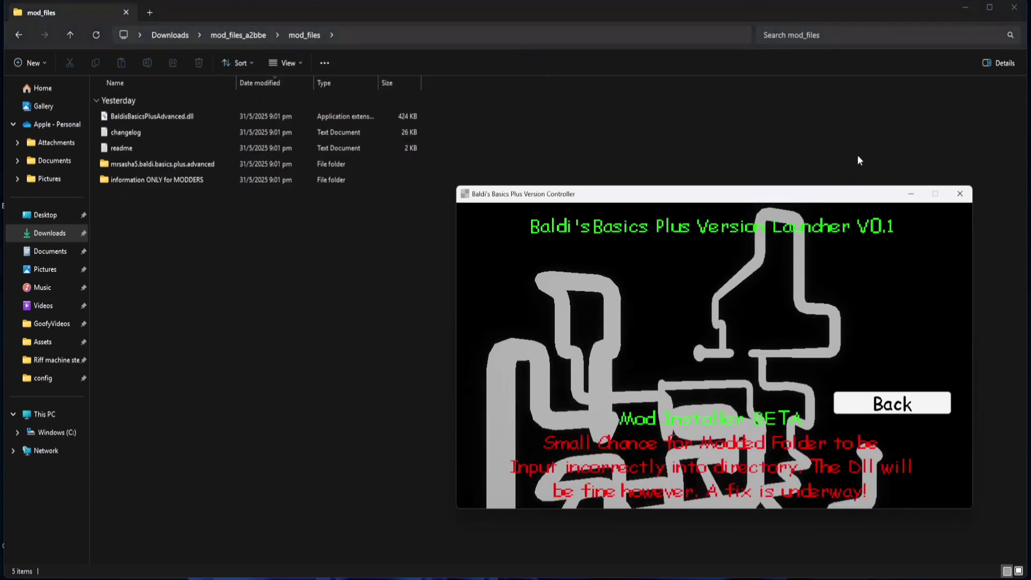
type("C:\\Users\\Sword\\Downloads\\mod_files_a2bbe\\mod_files")
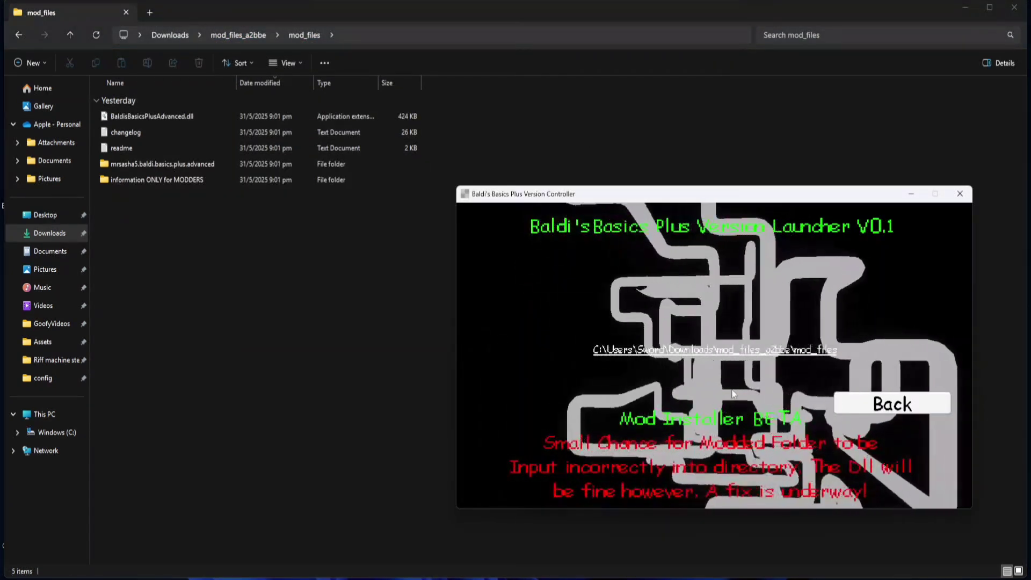
key("Return")
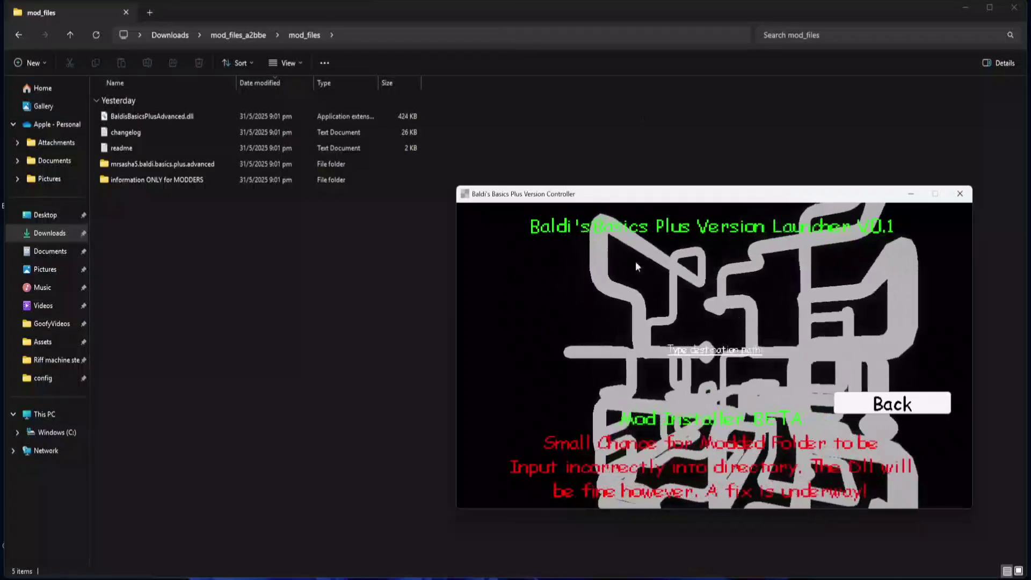
Step: Minimize the mod_files window, go up to the Versions\0.10.2 folder in File Explorer and copy its path
left_click(965, 8)
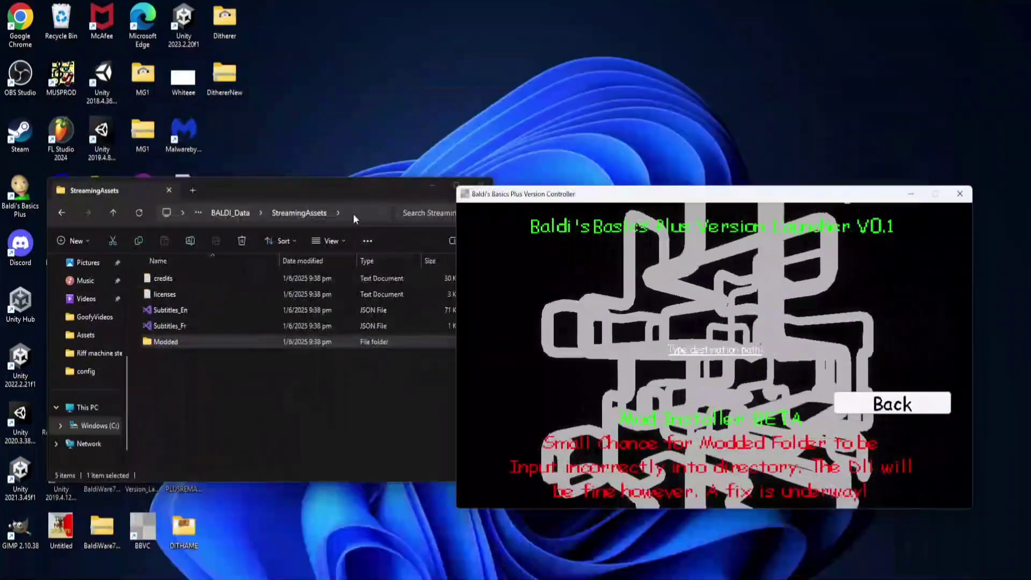
left_click(232, 218)
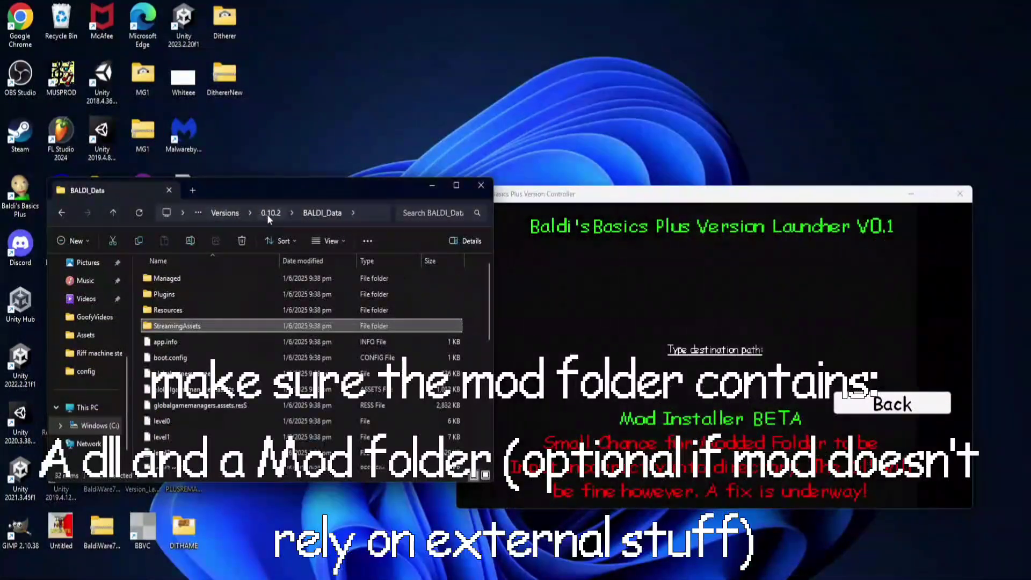
left_click(266, 214)
left_click(367, 217)
key("Escape")
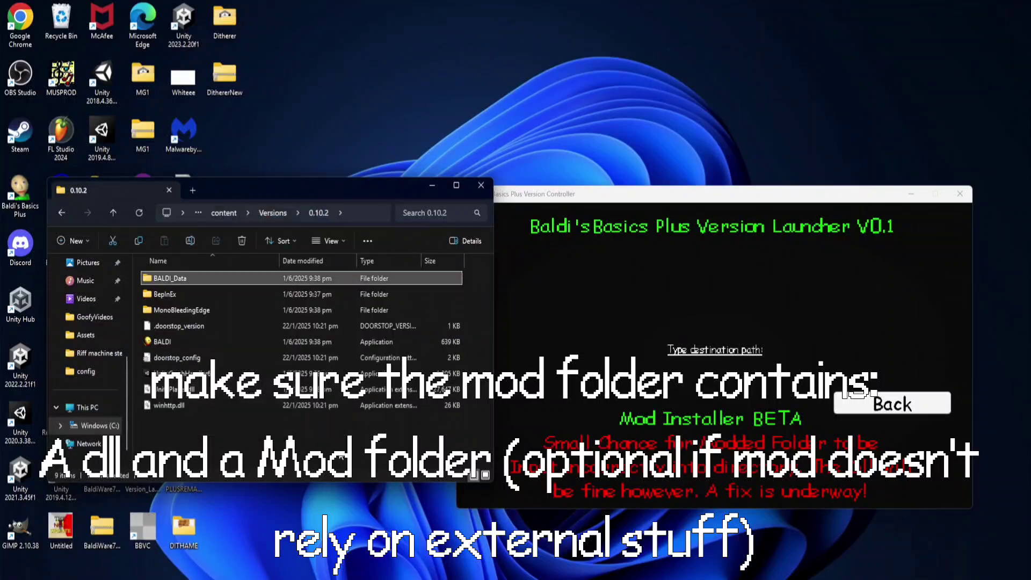
Step: Open the Modded folder inside version 0.10.2's BALDI_Data\StreamingAssets folder
left_click(63, 213)
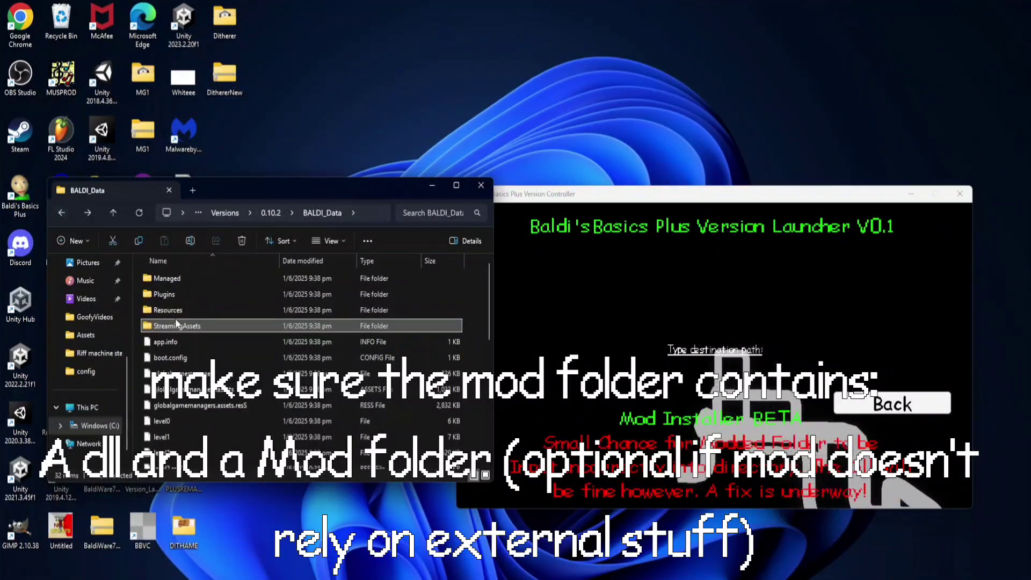
double_click(176, 320)
double_click(194, 278)
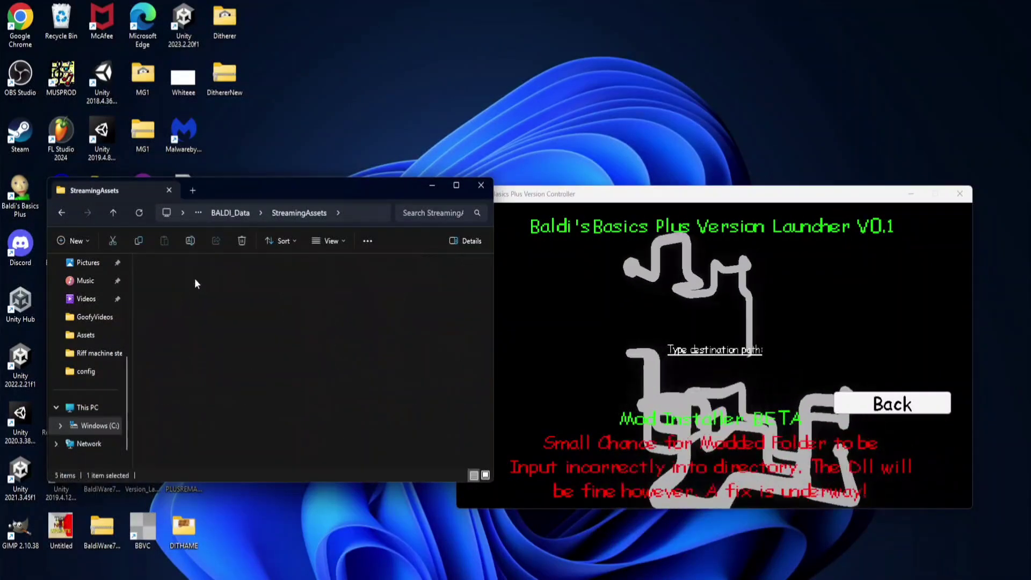
Step: Set the mod installer's destination path to C:\Program Files (x86)\Steam\steamapps\content\Versions\0.10.2
left_click(733, 352)
type("C:\\Program Files (x86)\\Steam\\steamapps\\content\\Versions\\0.10.2")
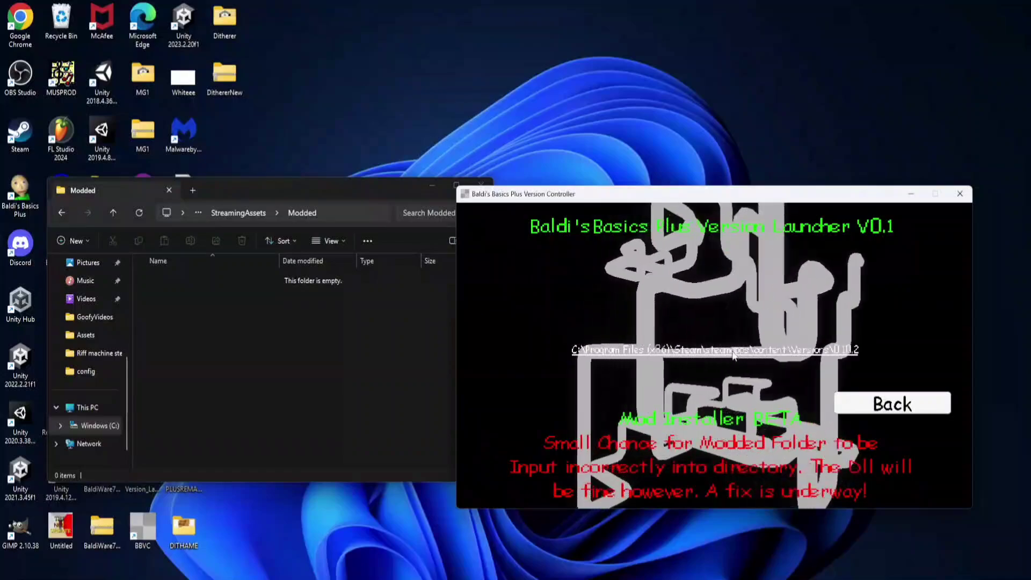
left_click(424, 304)
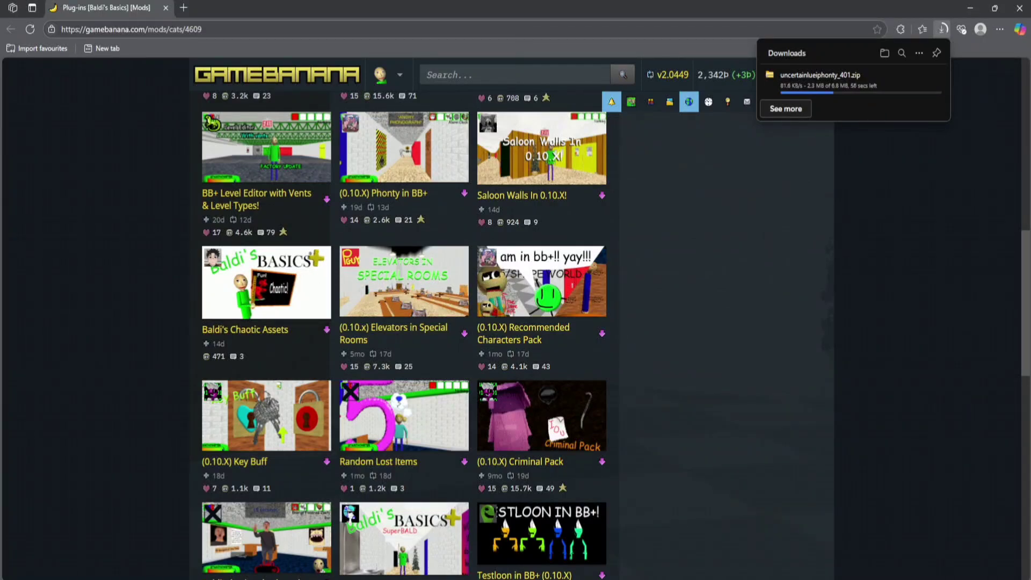
Step: Switch from the GameBanana browser page back to the version launcher and return to its main menu
key("alt+Tab")
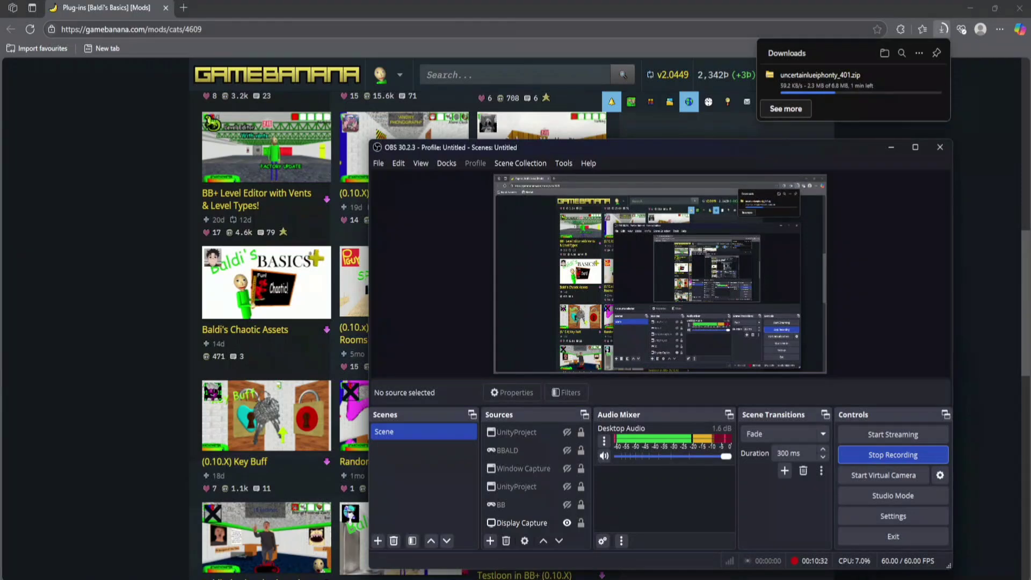
key("alt+Tab")
key("alt+Tab")
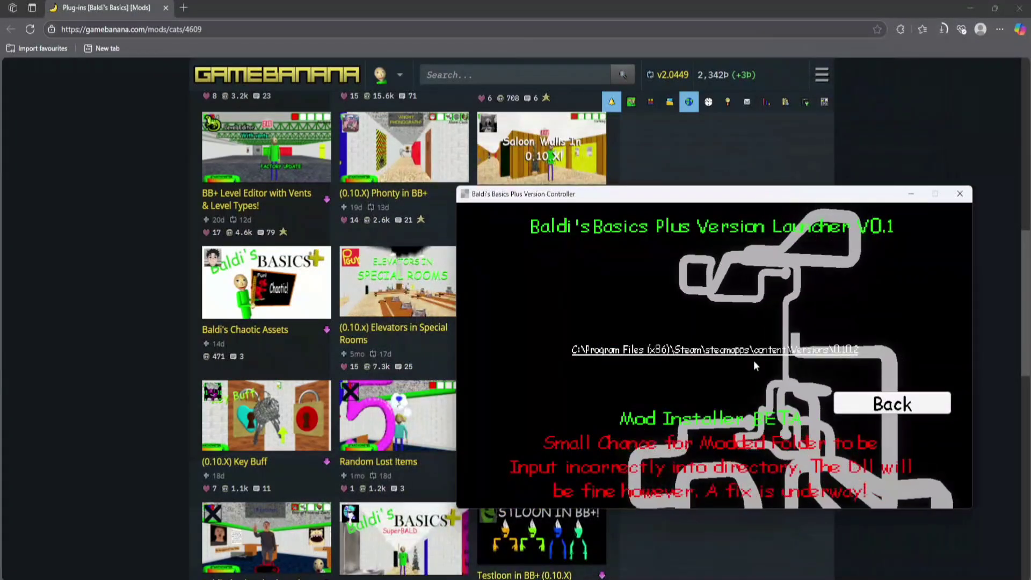
left_click(862, 399)
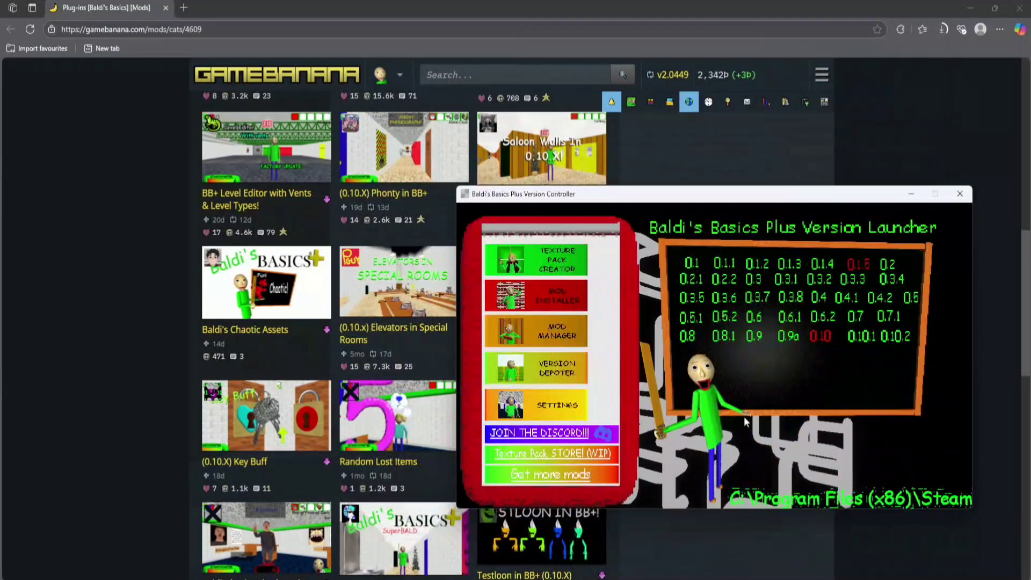
Step: Change the launcher's background in its settings and leave the settings page
left_click(537, 416)
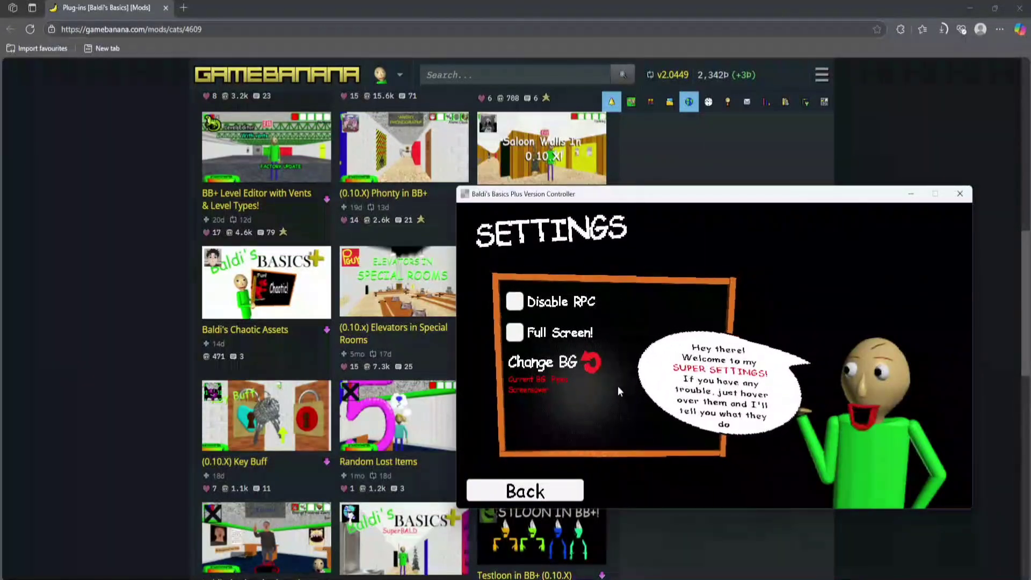
mouse_move(593, 367)
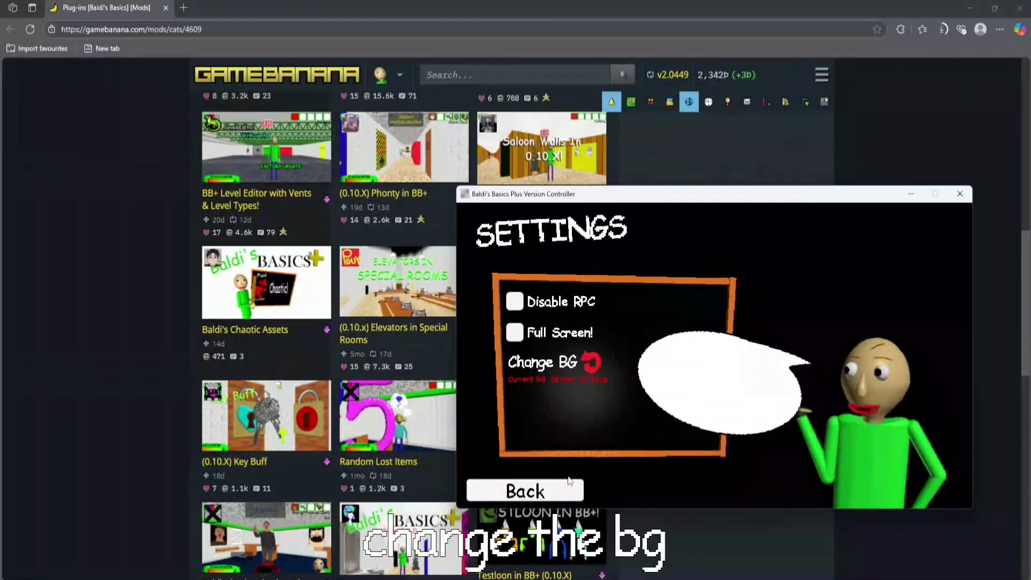
left_click(532, 491)
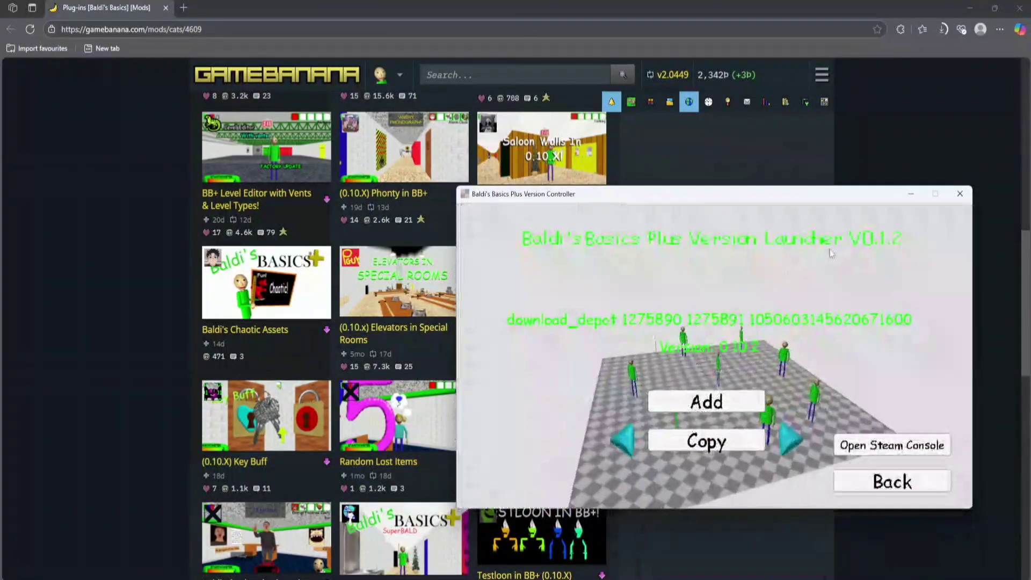
Step: Preview the new background on the version depoter and mod installer pages
left_click(886, 478)
left_click(559, 299)
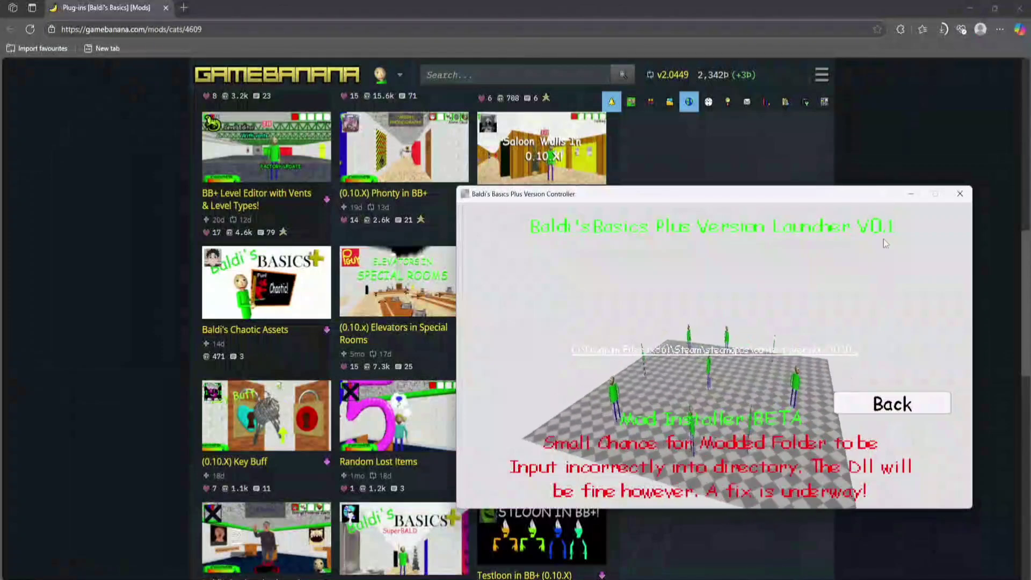
left_click(892, 404)
Step: Switch the launcher to another background in the settings and check it on the mod installer page
left_click(528, 419)
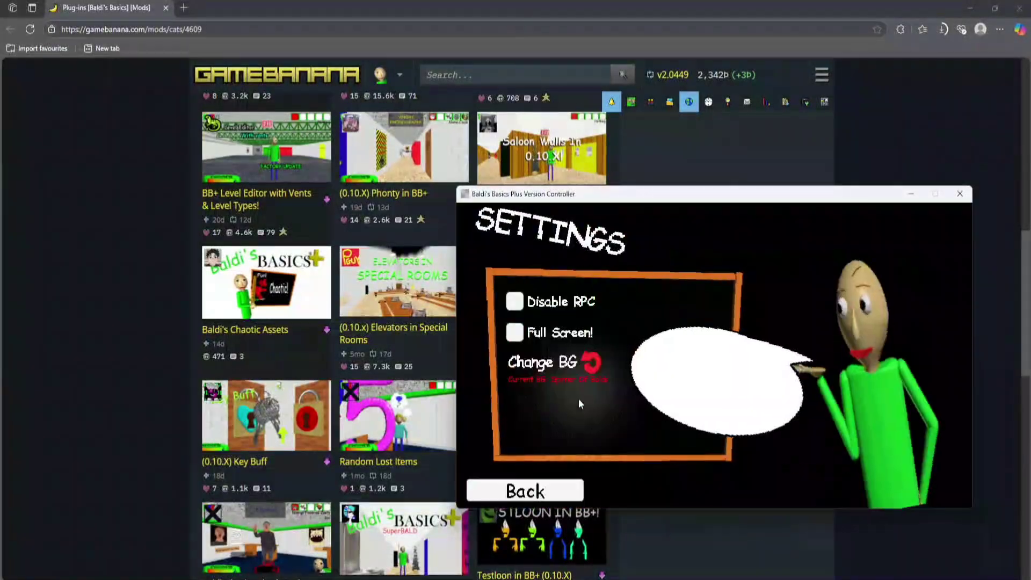
left_click(561, 476)
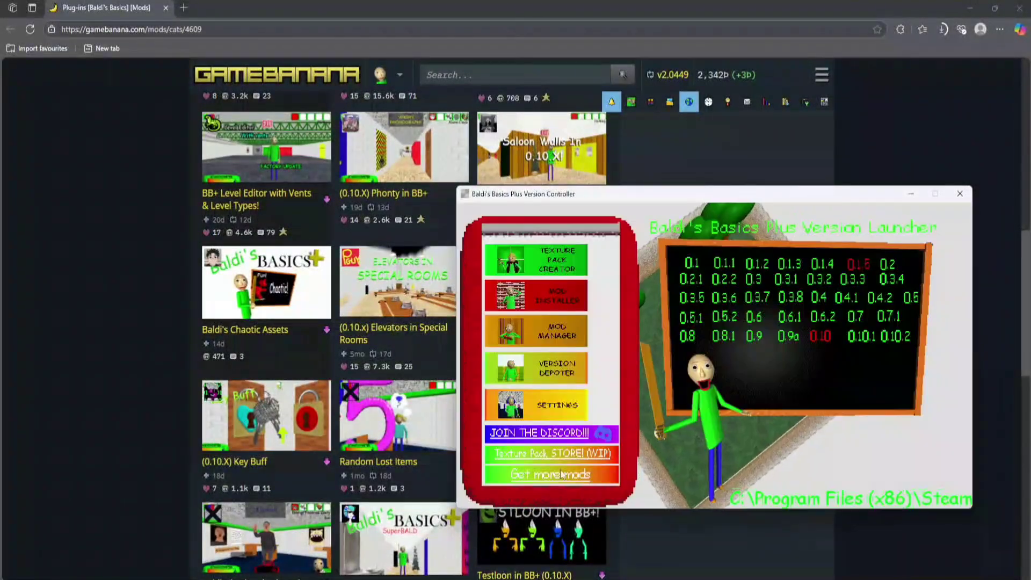
left_click(566, 311)
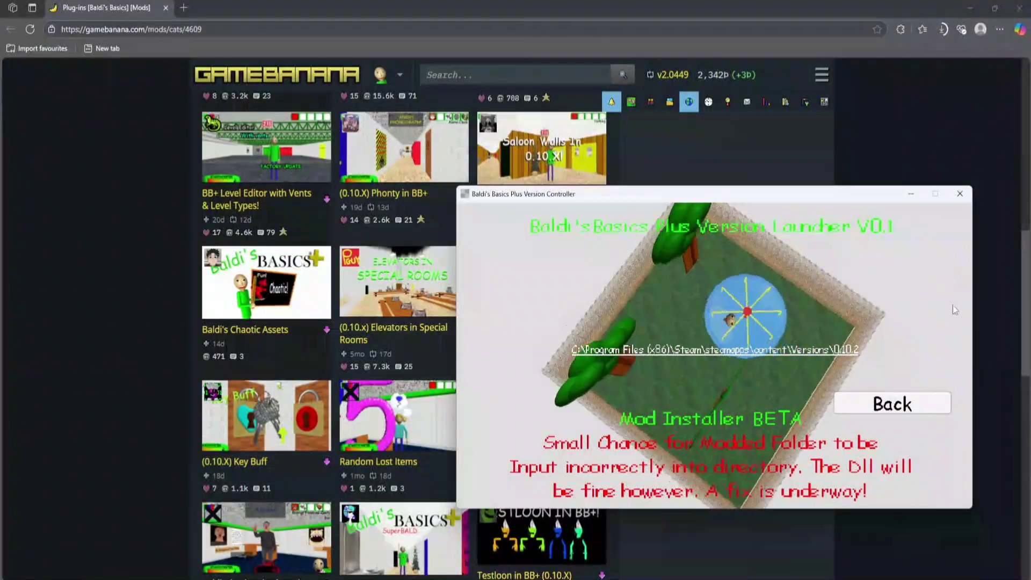
Step: View the mod manager and mod installer pages once more and close the version launcher
left_click(911, 131)
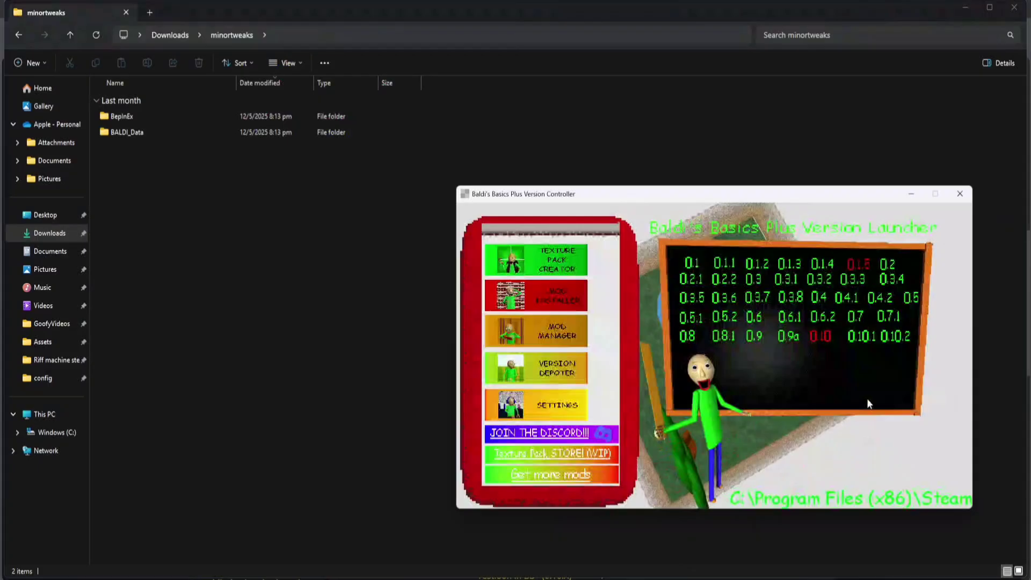
left_click(575, 327)
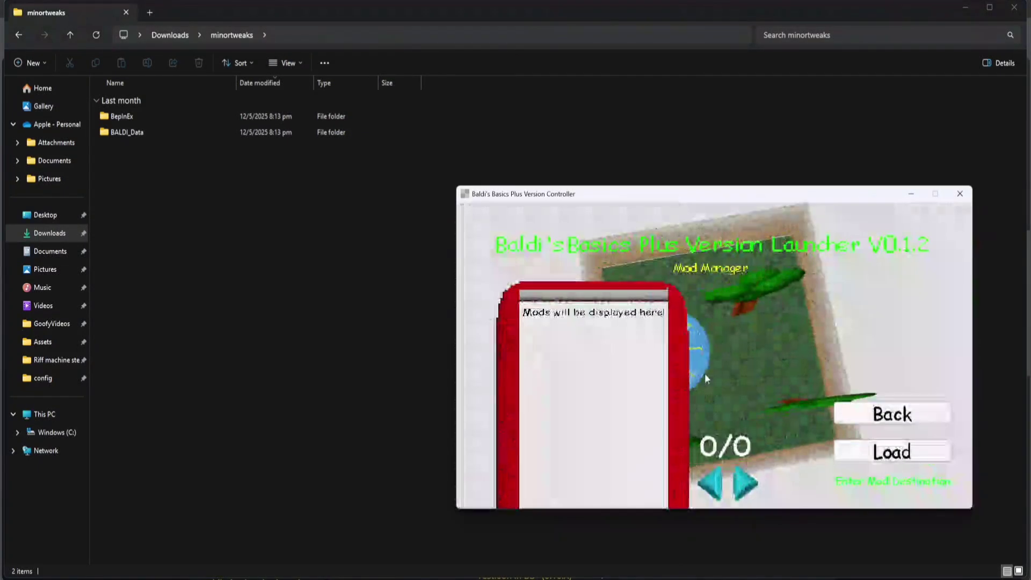
left_click(882, 413)
left_click(573, 302)
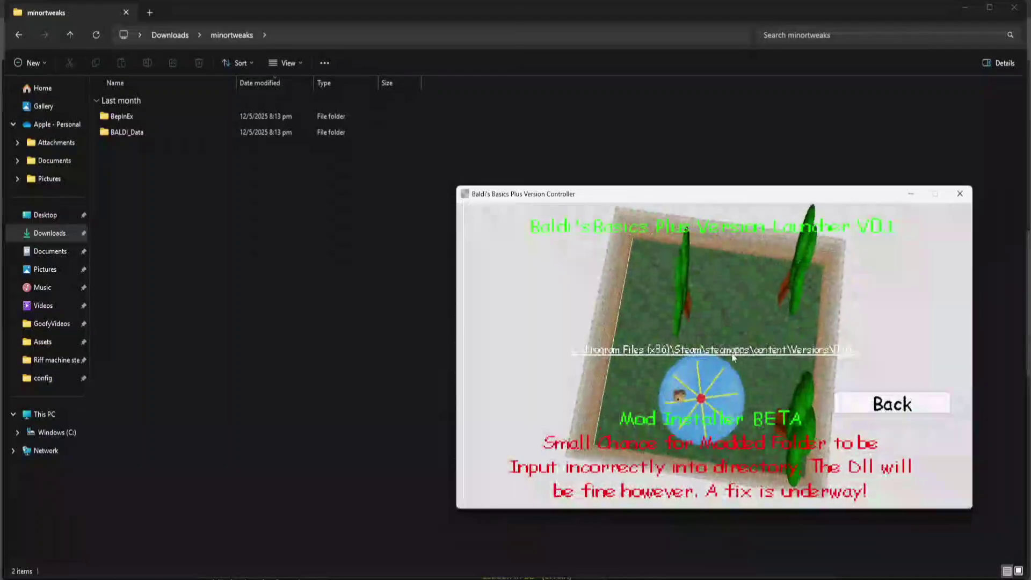
left_click(960, 193)
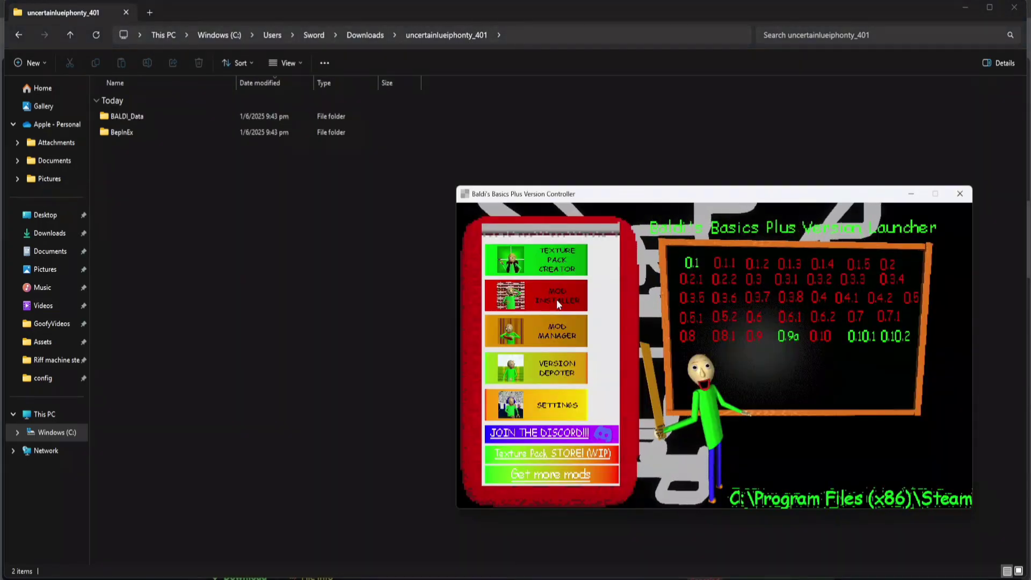
Step: Open the relaunched launcher's mod installer and enter the Downloads\uncertainlueiphonty_401 folder path as the mod location
left_click(557, 300)
type("C:\\Users\\Sword\\Downloads\\uncertainlueiphonty_401")
key("ctrl+a")
key("ctrl+v")
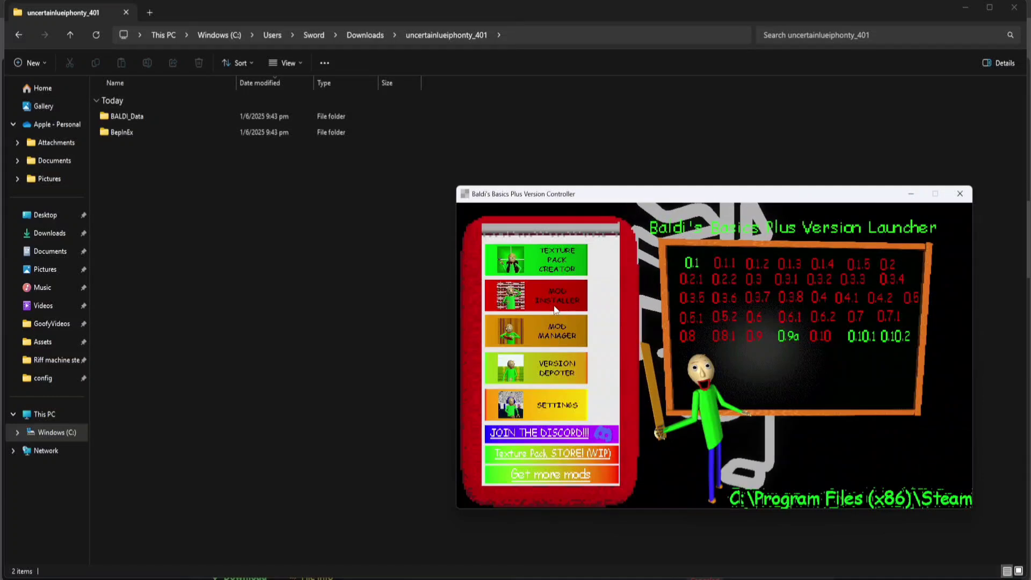
left_click(556, 309)
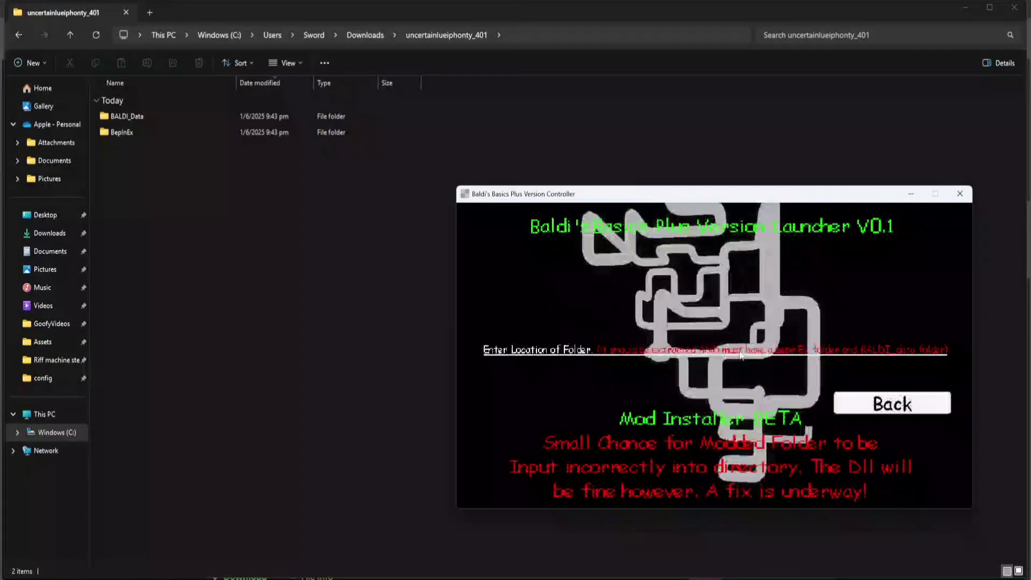
Step: Open the Steam steamapps\content\Versions\0.10.2 folder in File Explorer
left_click(468, 76)
left_click(515, 38)
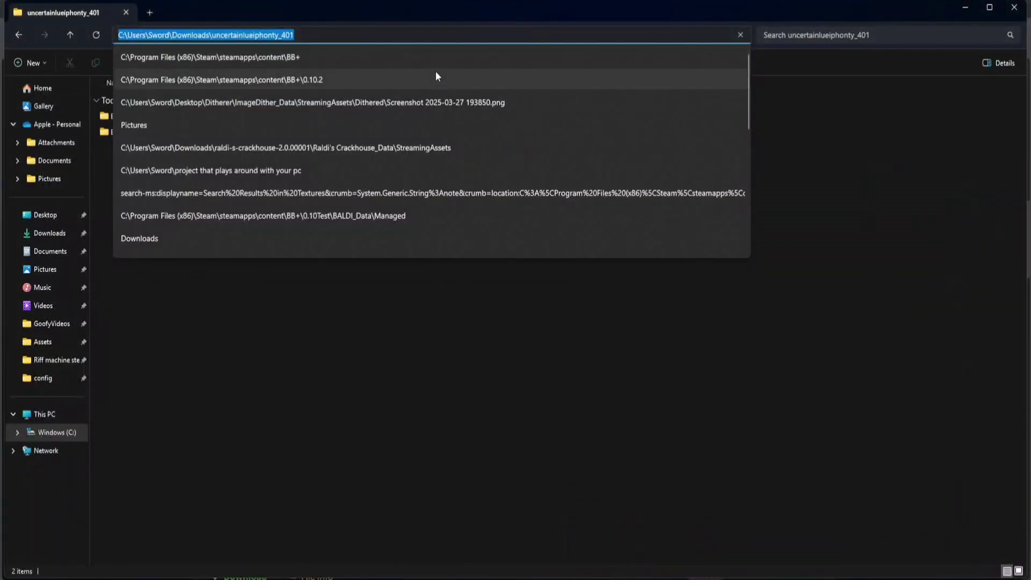
left_click(441, 58)
left_click(459, 39)
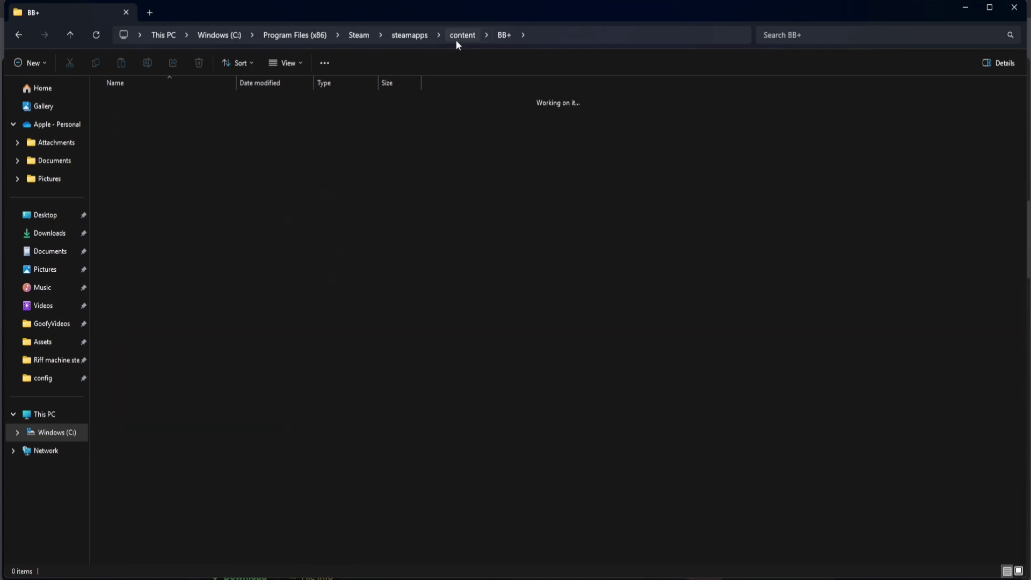
double_click(177, 131)
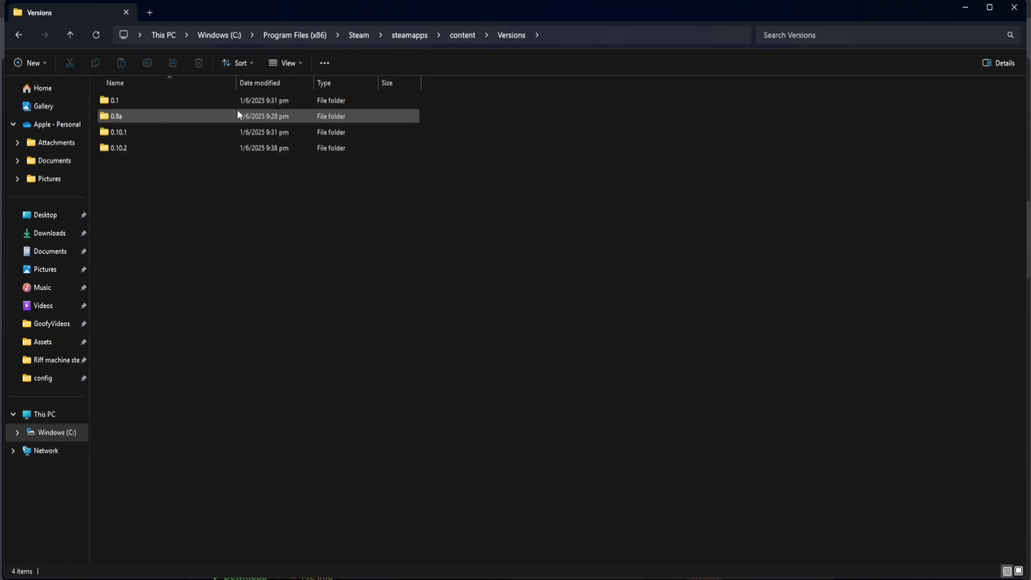
double_click(187, 148)
Step: Copy the 0.10.2 folder's path and enter it as the destination path in the mod installer
left_click(629, 35)
left_click(630, 35)
key("ctrl+c")
key("alt+Tab")
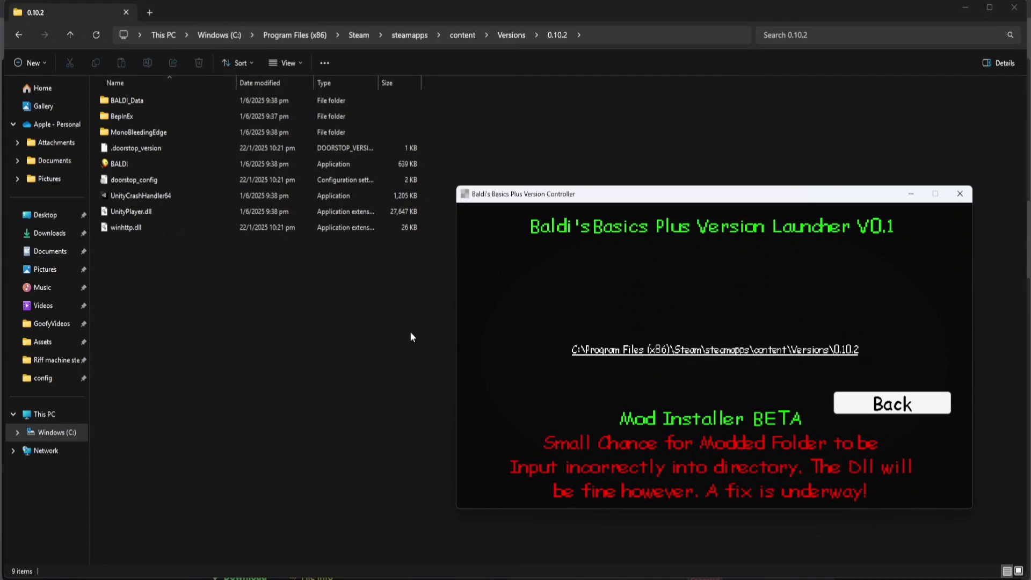
Step: Open the StreamingAssets folder inside the 0.10.2 version's BALDI_Data folder to check its mod folder
double_click(150, 101)
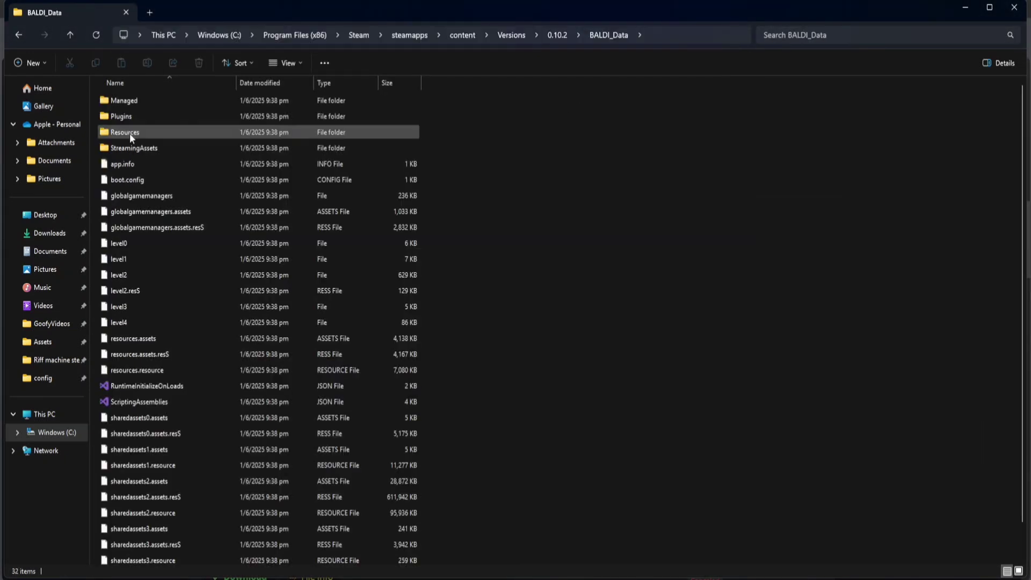
left_click(128, 146)
double_click(127, 145)
double_click(128, 102)
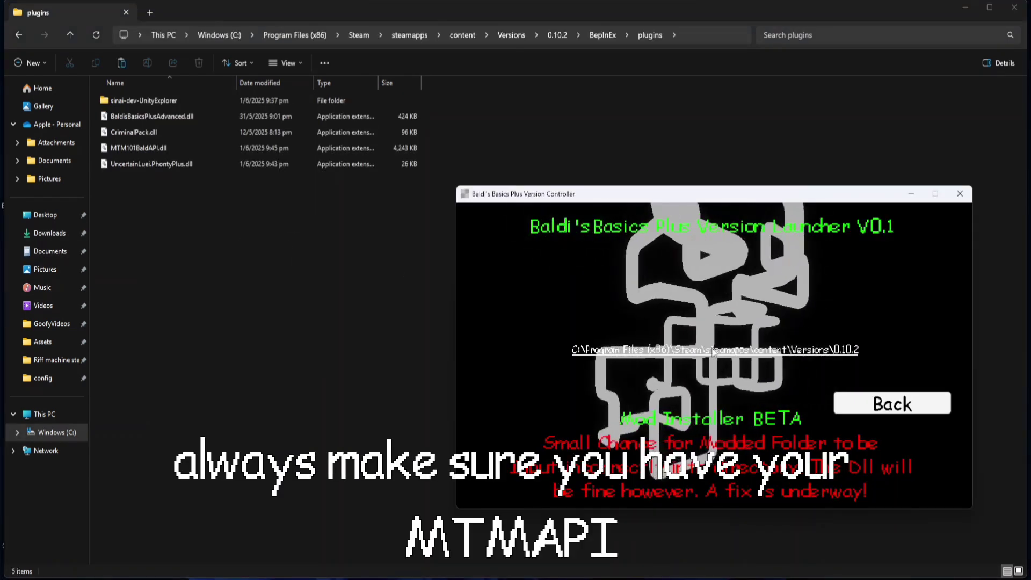
Step: Undo the removal of Newtonsoft.Json.dll from the version's BepInEx\plugins folder
left_click(233, 265)
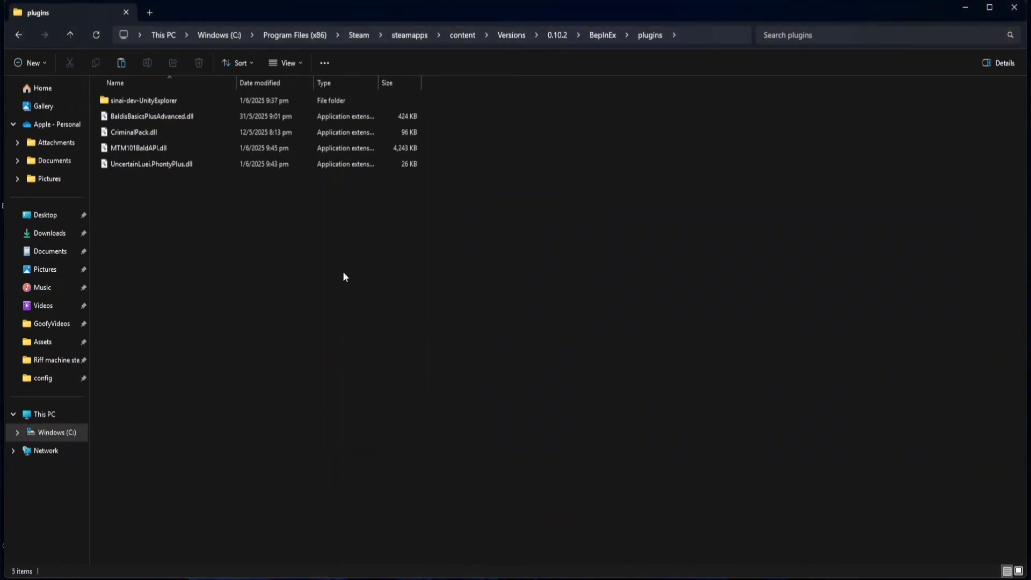
key("ctrl+z")
Step: Return from the launcher's mod installer to the version list and launch version 0.10.2
key("alt+Tab")
left_click(854, 399)
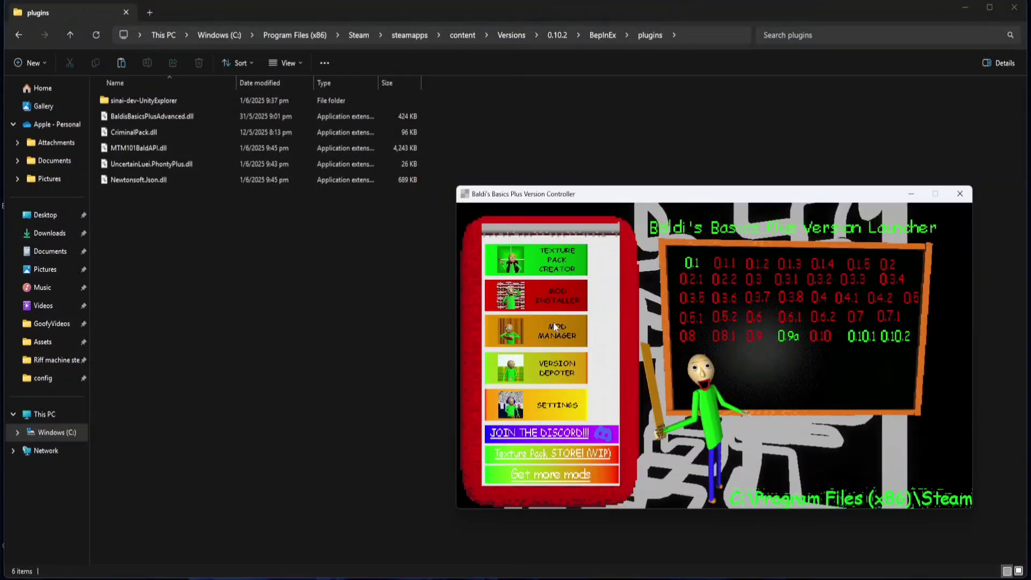
left_click(896, 337)
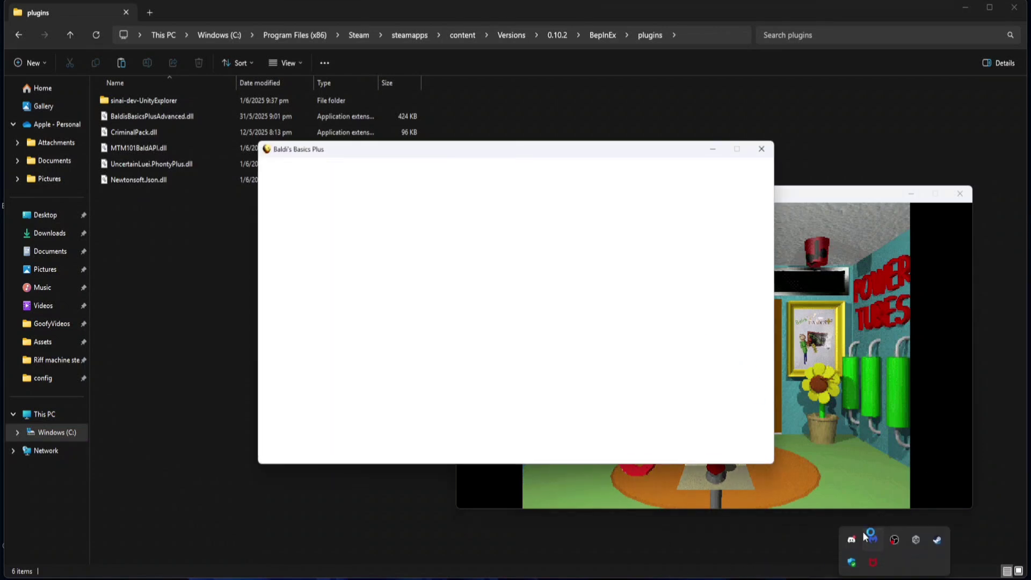
Step: Switch to Discord and open the own account's profile card
left_click(852, 538)
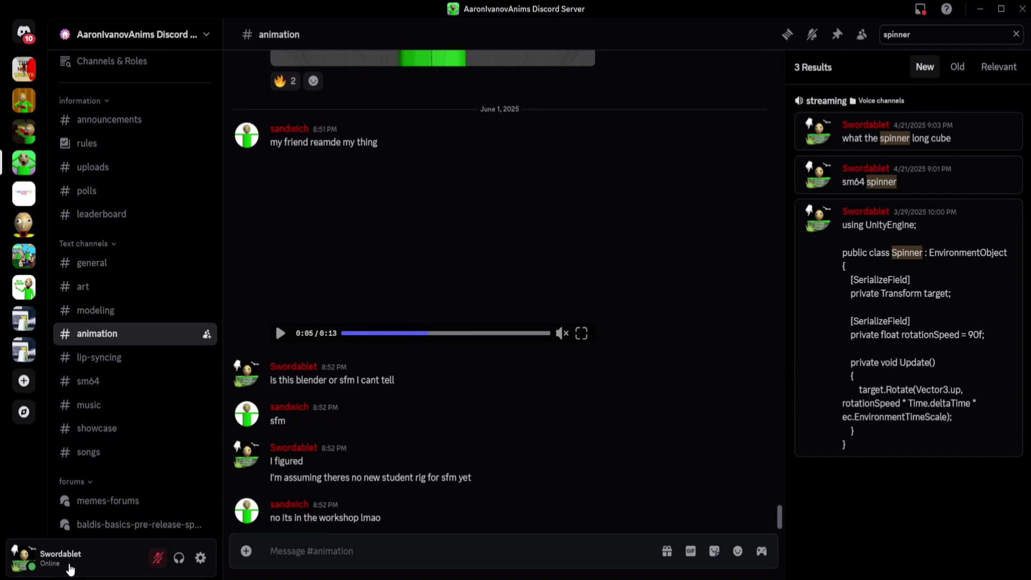
left_click(78, 558)
left_click(153, 396)
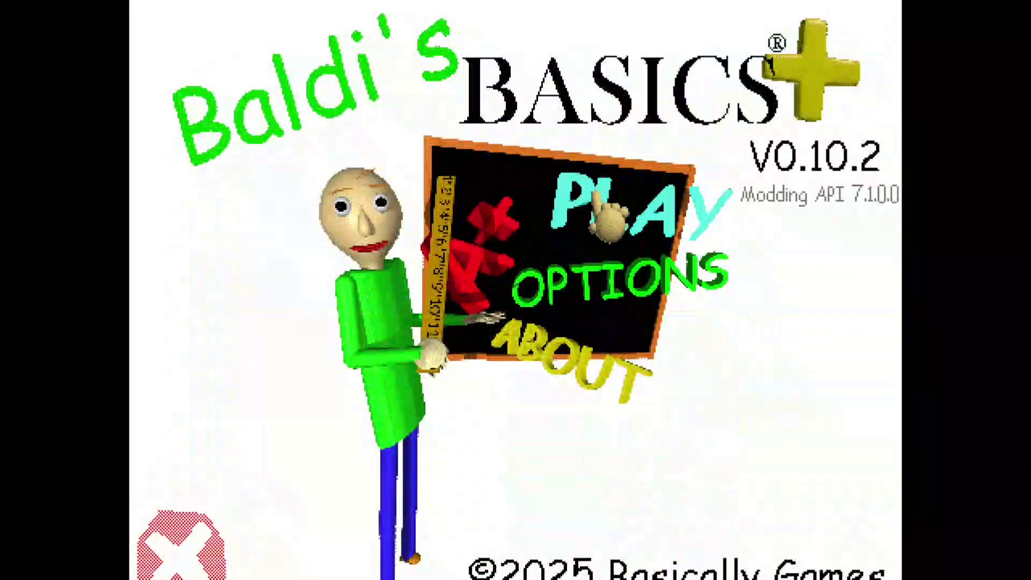
Step: Start playing the modded 0.10.2 game and explore the level for items and the first two notebooks
left_click(623, 205)
left_click(624, 204)
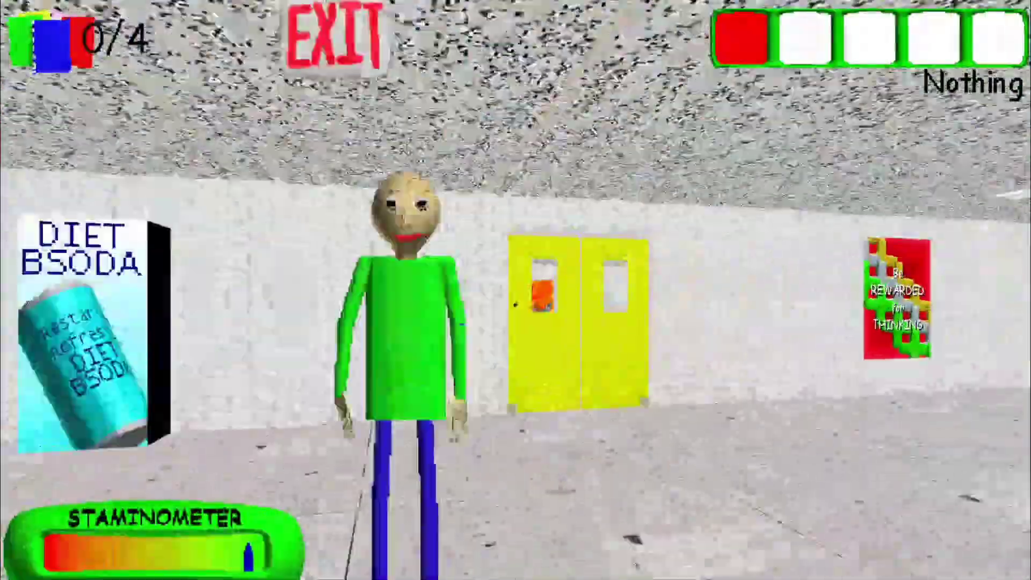
key("shift+w")
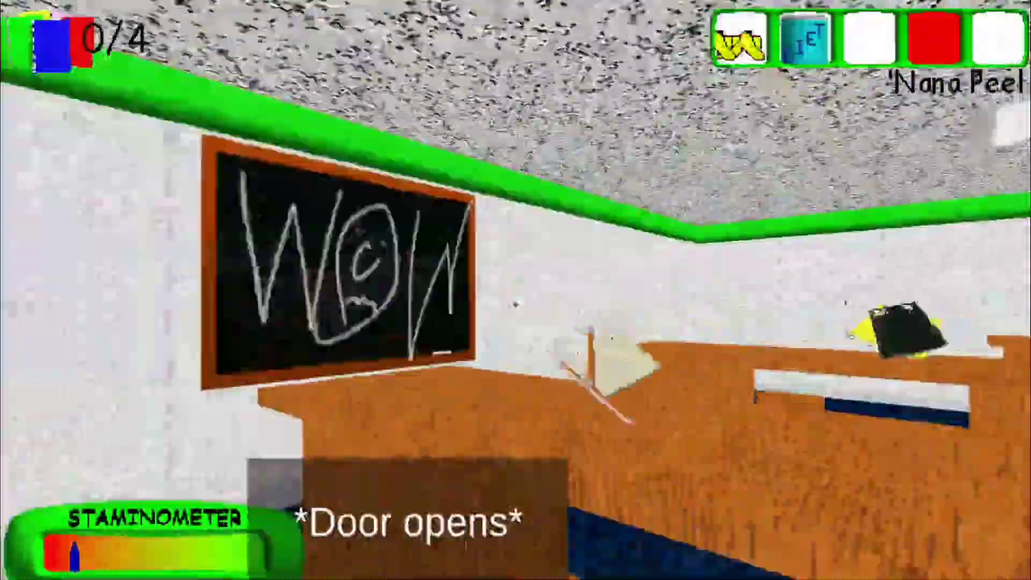
key("w")
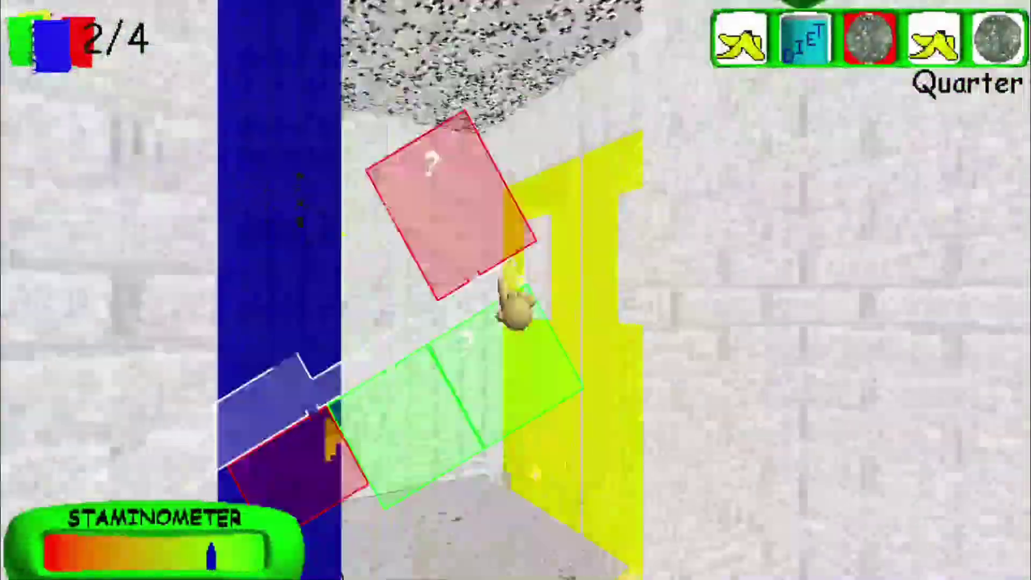
Step: Run through the school hallways and classrooms, picking up items and collecting the remaining two notebooks
key("w")
key("shift+w")
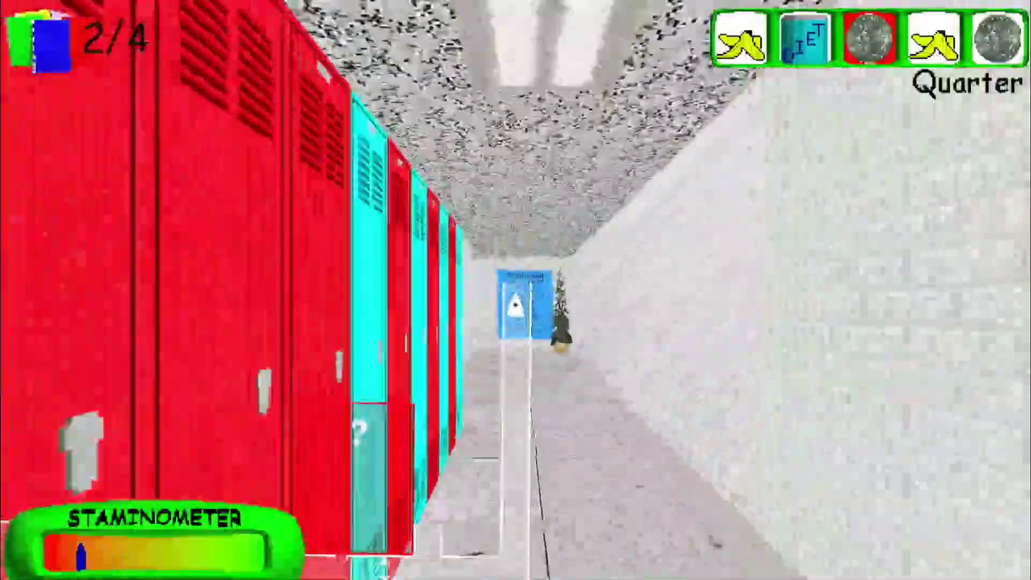
scroll(515, 305, "down", 1)
right_click(516, 305)
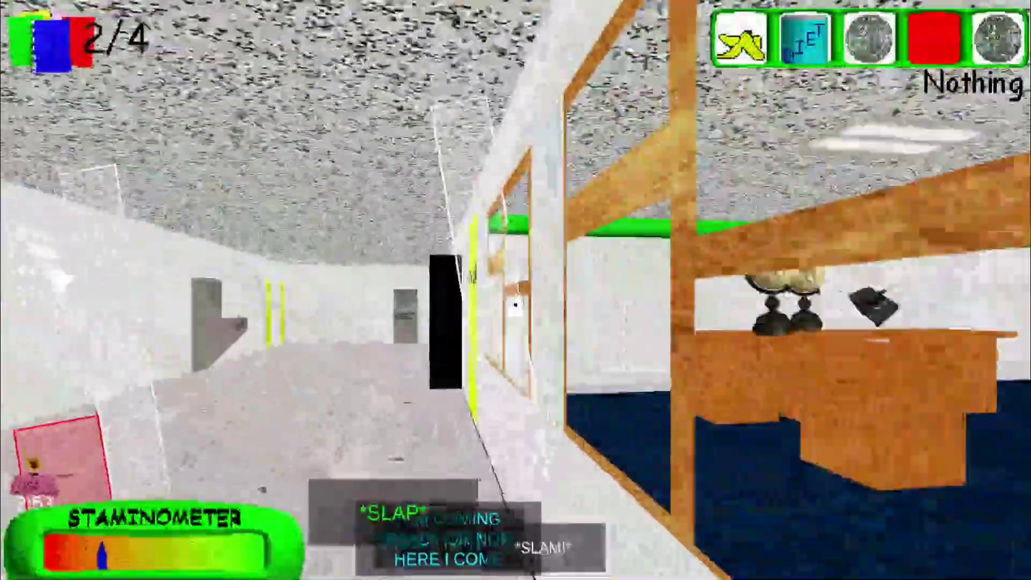
key("w")
key("w")
scroll(516, 290, "down", 2)
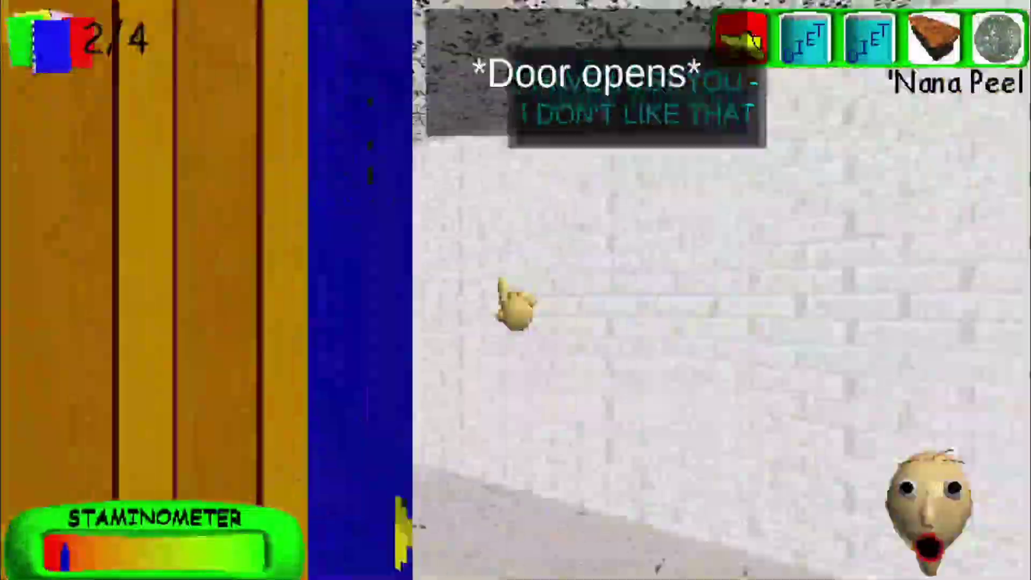
key("w")
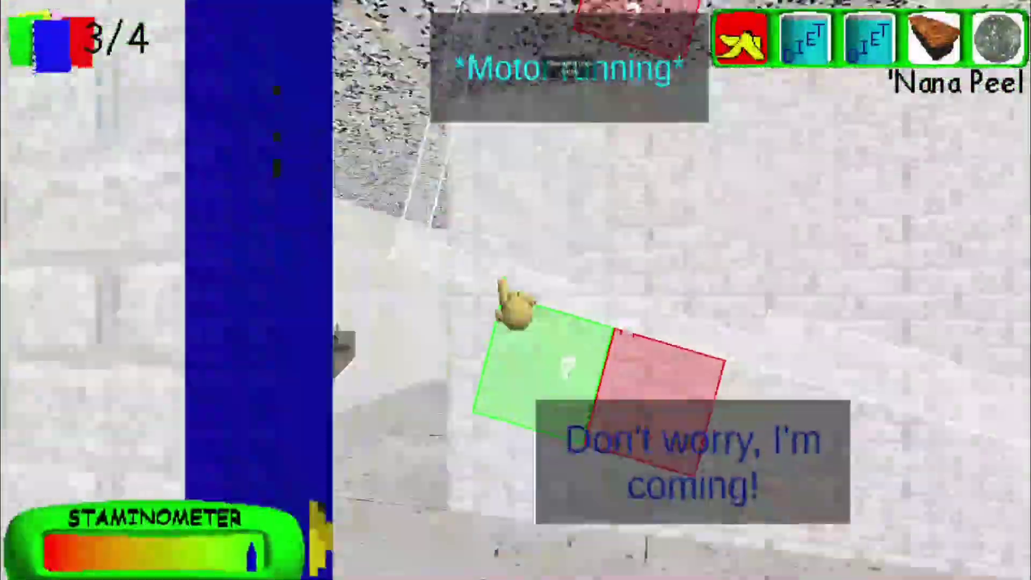
key("w")
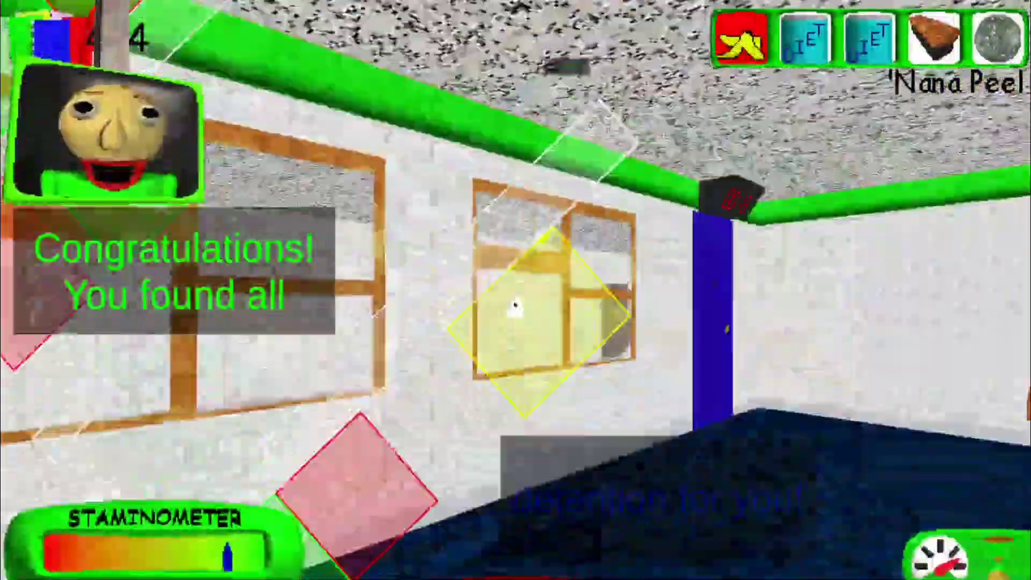
key("w")
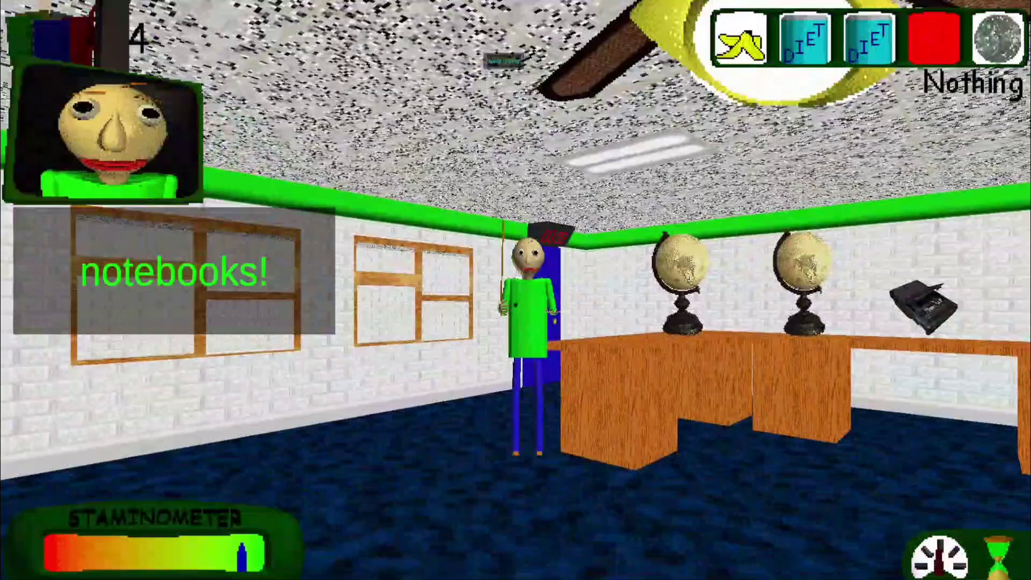
Step: Use both Diet BSODA items and the 'Nana Peel against Baldi at the classroom door
key("2")
right_click(516, 305)
key("3")
right_click(515, 305)
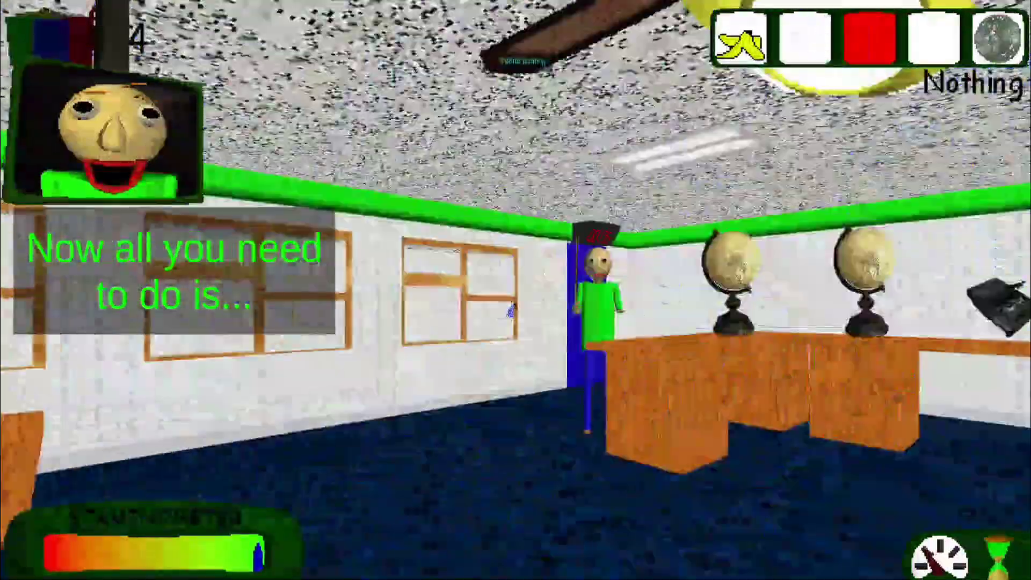
key("1")
right_click(516, 305)
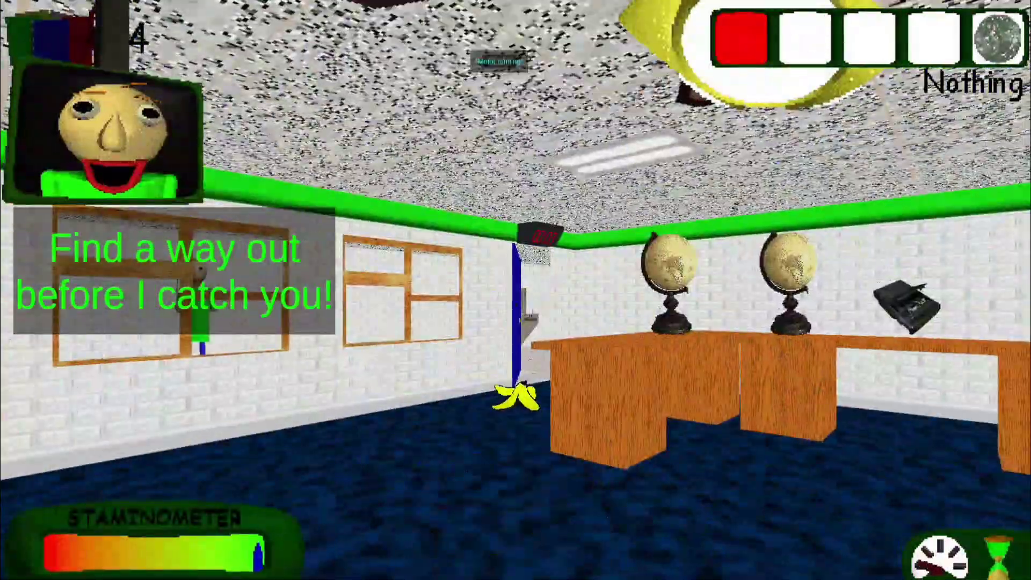
key("w")
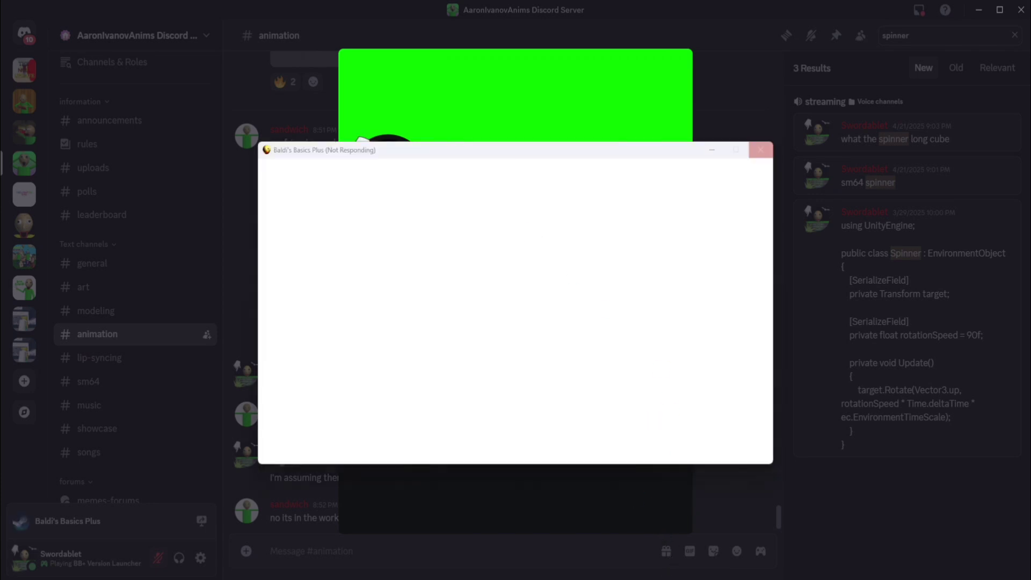
Step: Choose the first save file and start a new Hide-and-Seek game with a random seed and Normal play style
left_click(346, 351)
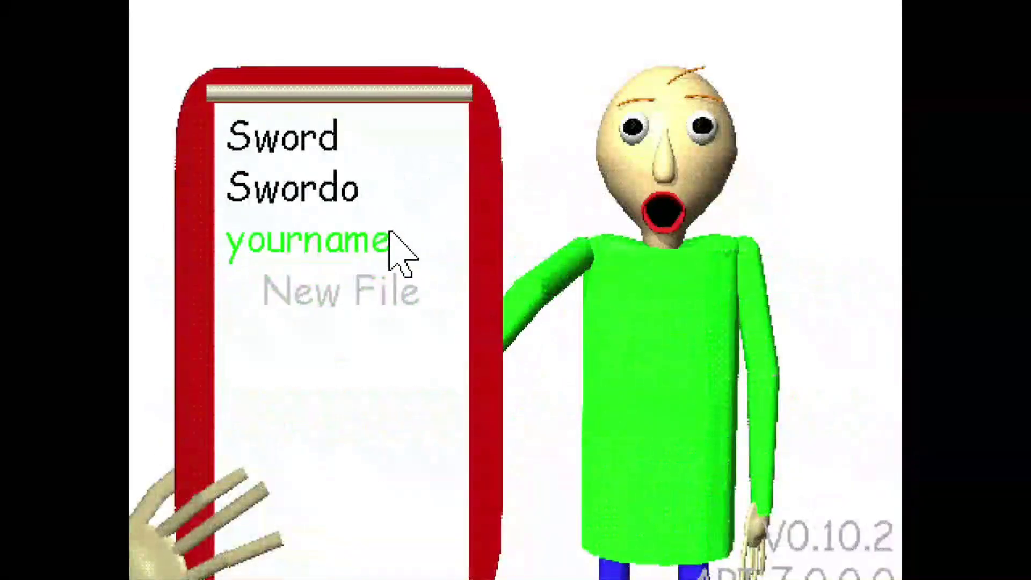
left_click(282, 137)
left_click(660, 224)
left_click(515, 118)
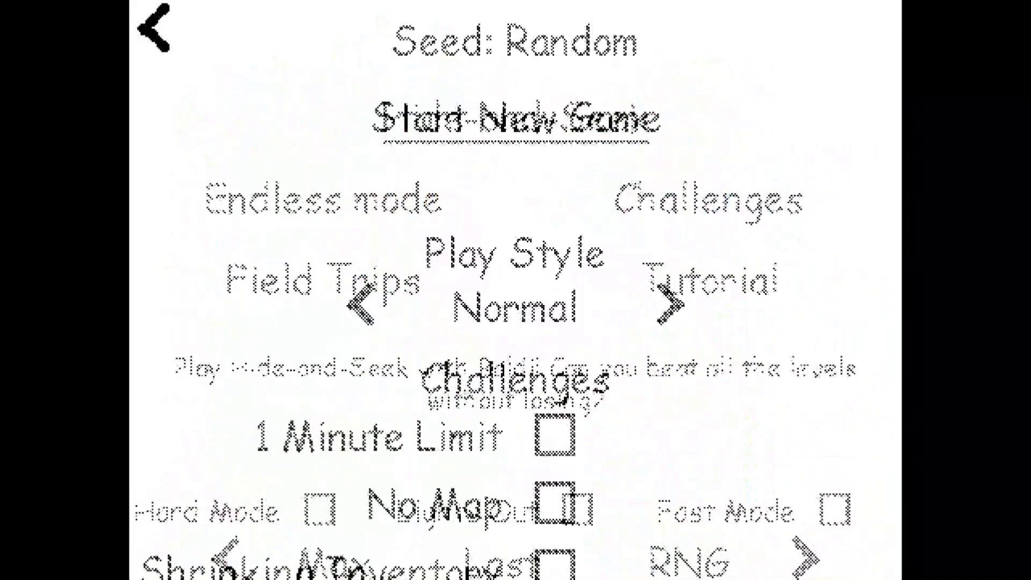
left_click(515, 119)
Step: Switch to the version launcher and return it from the V0.10.2 launch screen to the main page
key("alt+Tab")
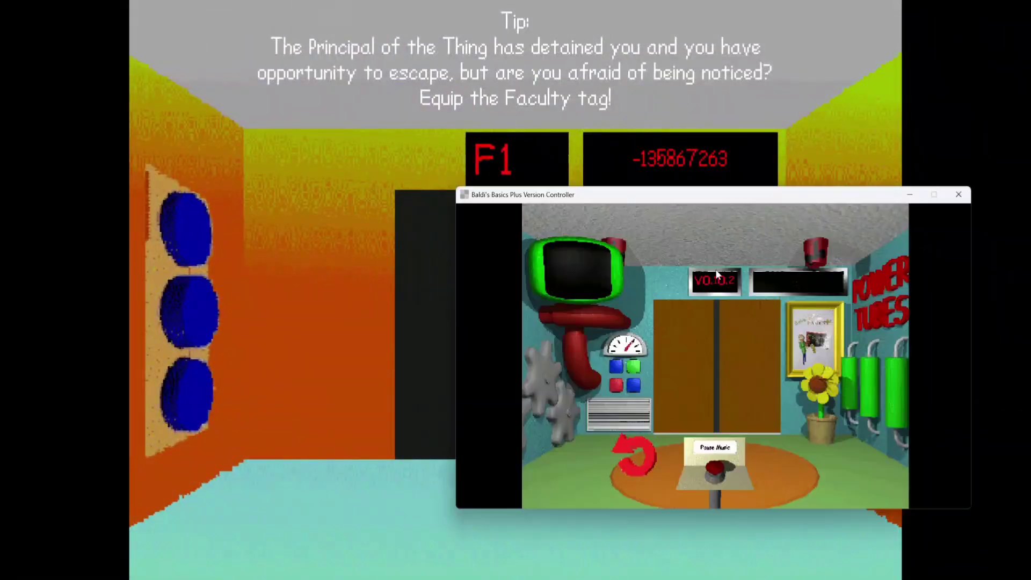
left_click(635, 460)
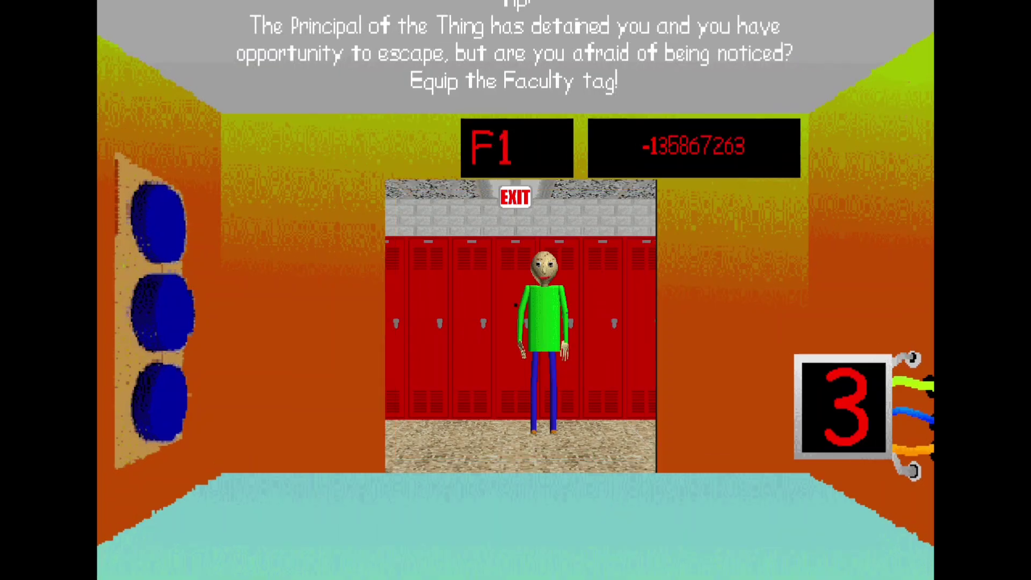
Step: Leave the elevator, enter the nearby classroom and collect its notebook and two quarters
key("w")
key("shift")
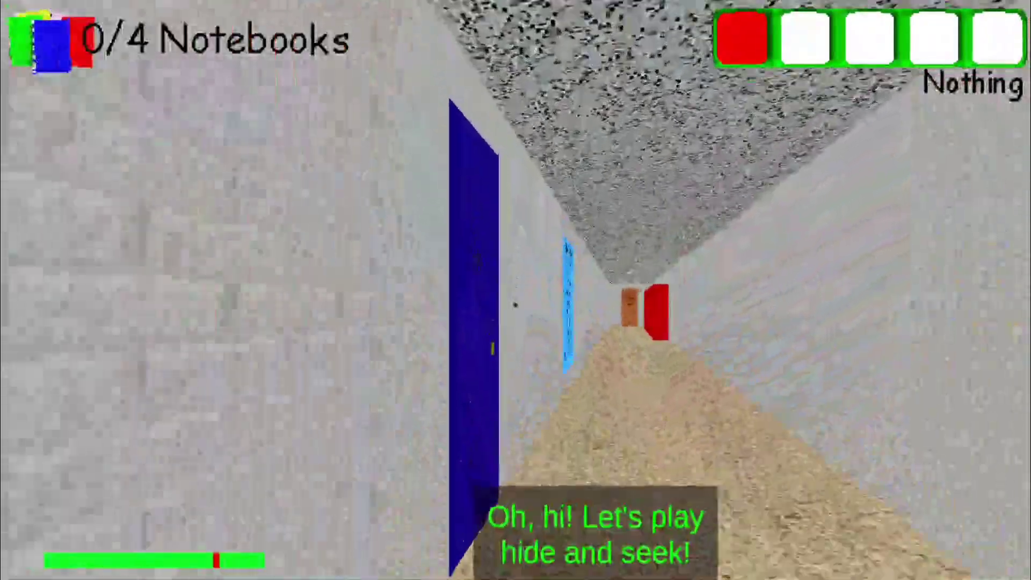
left_click(515, 304)
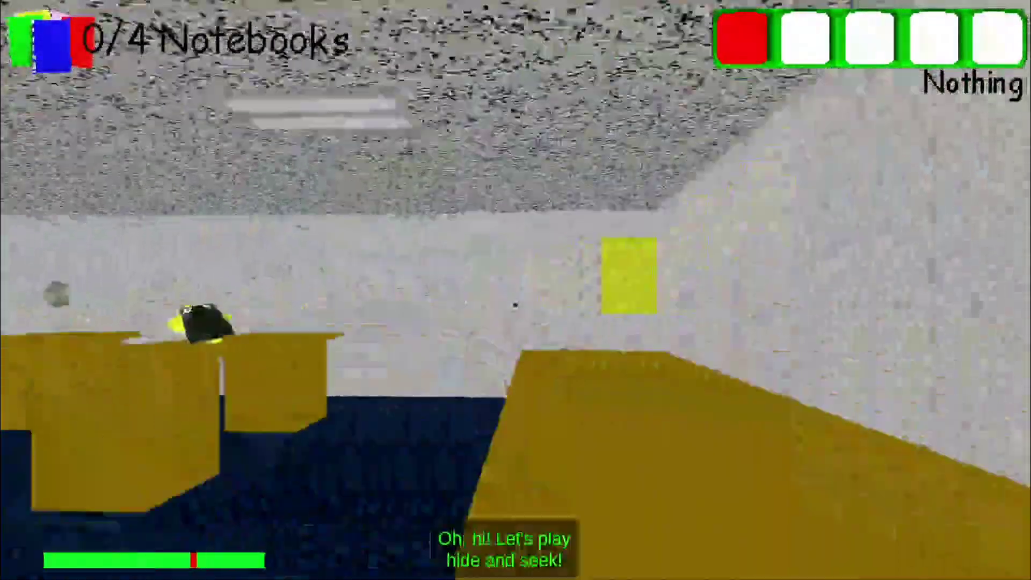
left_click(515, 306)
left_click(514, 305)
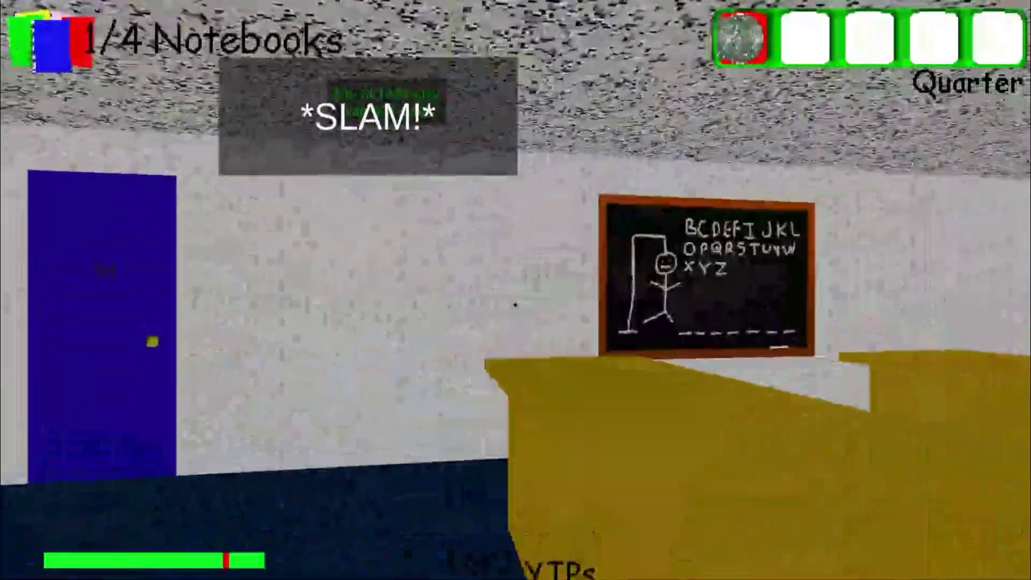
left_click(516, 305)
left_click(515, 305)
scroll(515, 305, "down", 2)
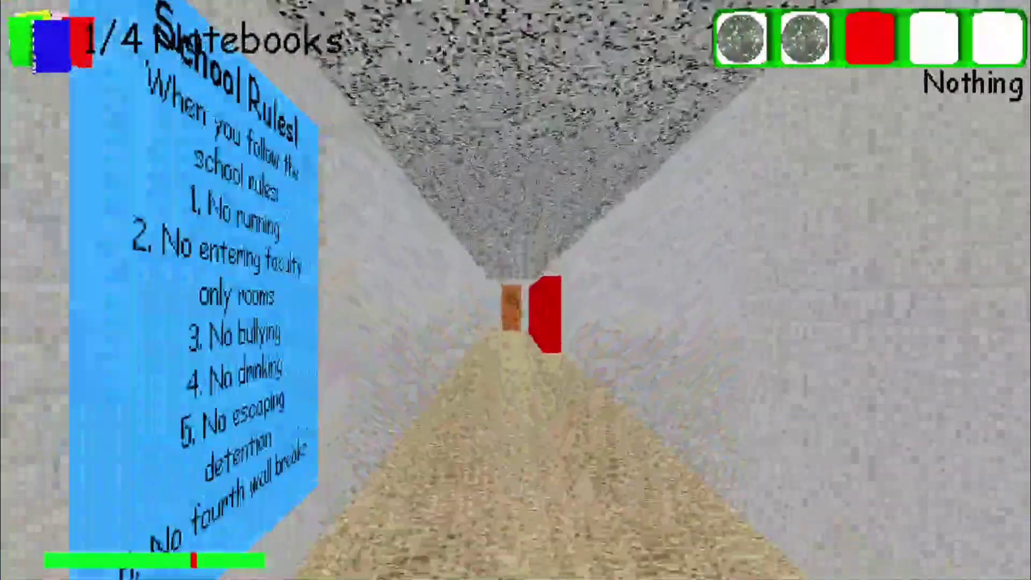
Step: Run along the school hallway past the red lockers to keep testing the game
key("shift+w")
scroll(514, 305, "down", 1)
scroll(514, 305, "up", 1)
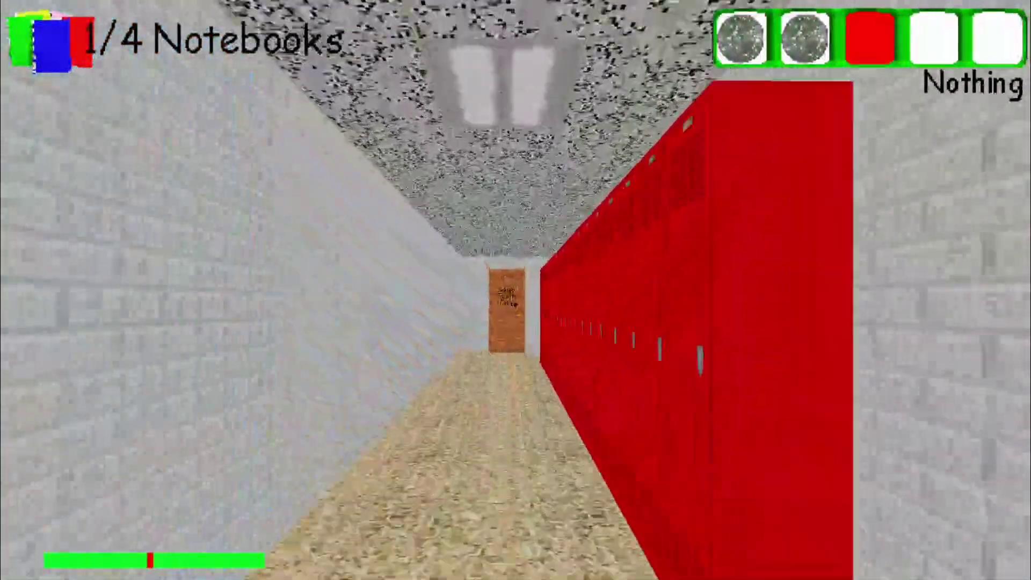
key("shift+w")
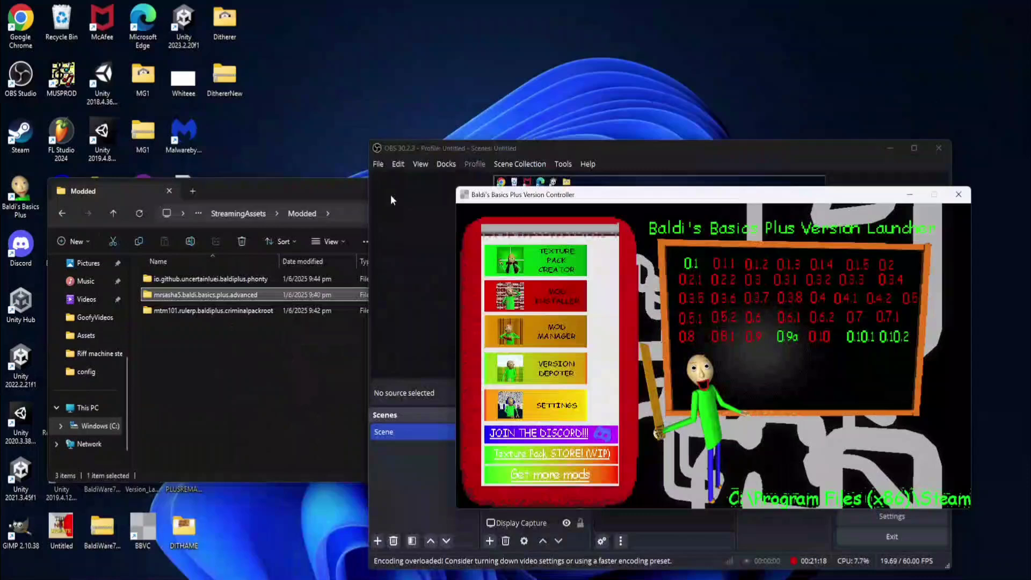
Step: Minimize the OBS window and open the launcher's Texture Pack Creator
left_click(324, 194)
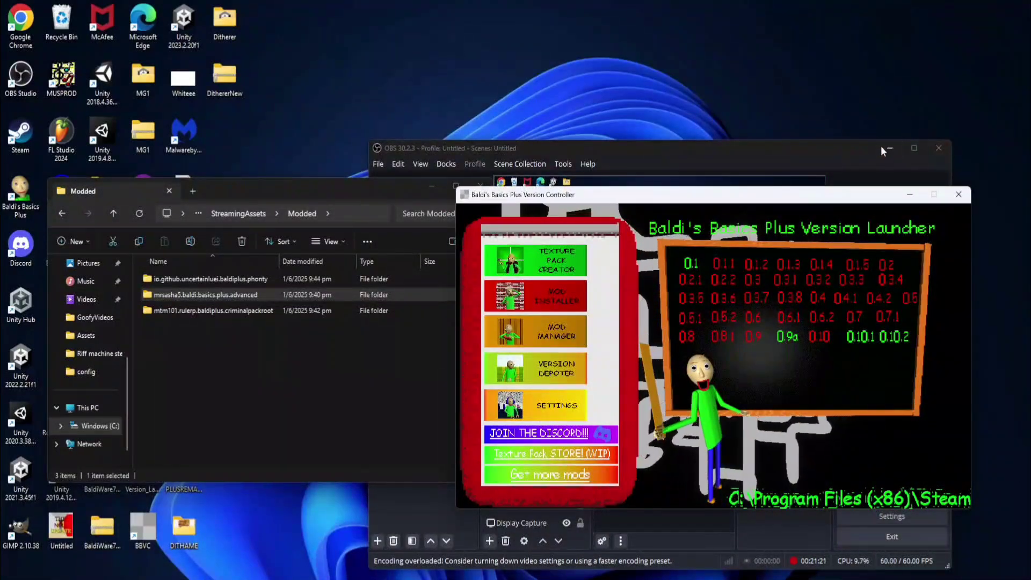
left_click(881, 147)
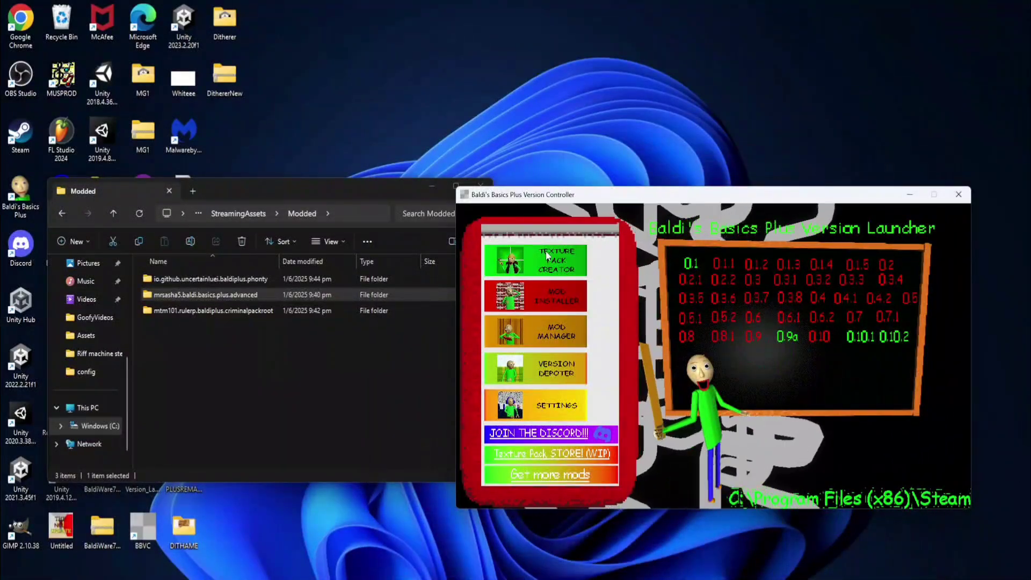
left_click(562, 259)
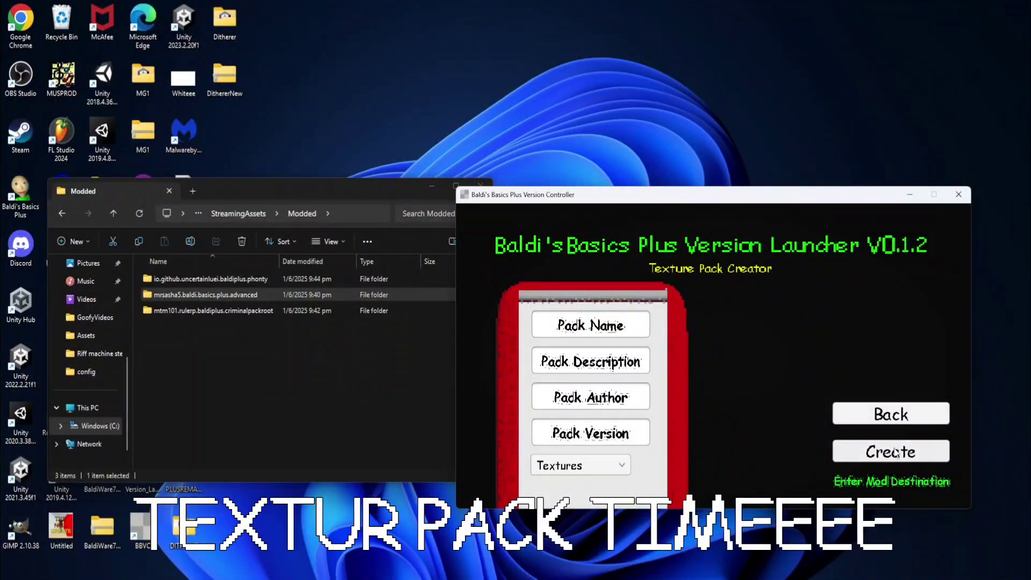
Step: Browse from the BB+ folder through 0.10.2, BALDI_Data and StreamingAssets to its Texture Packs folder
left_click(237, 218)
left_click(327, 244)
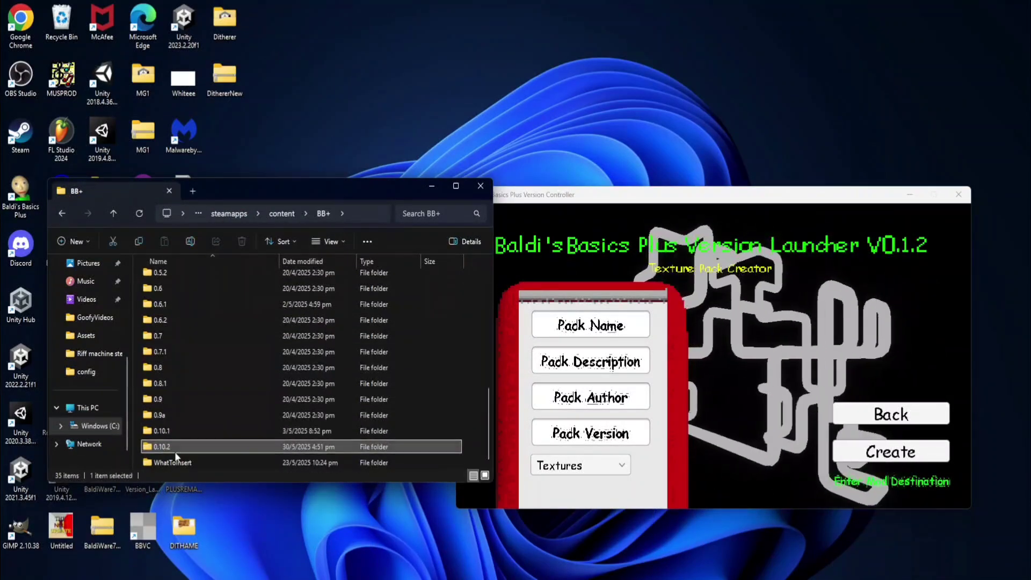
double_click(175, 451)
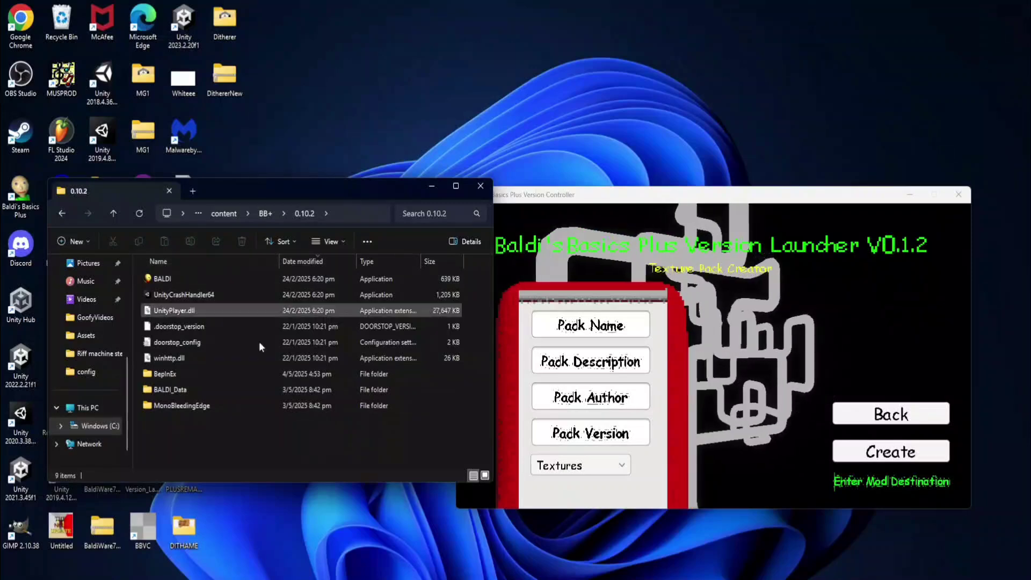
double_click(203, 391)
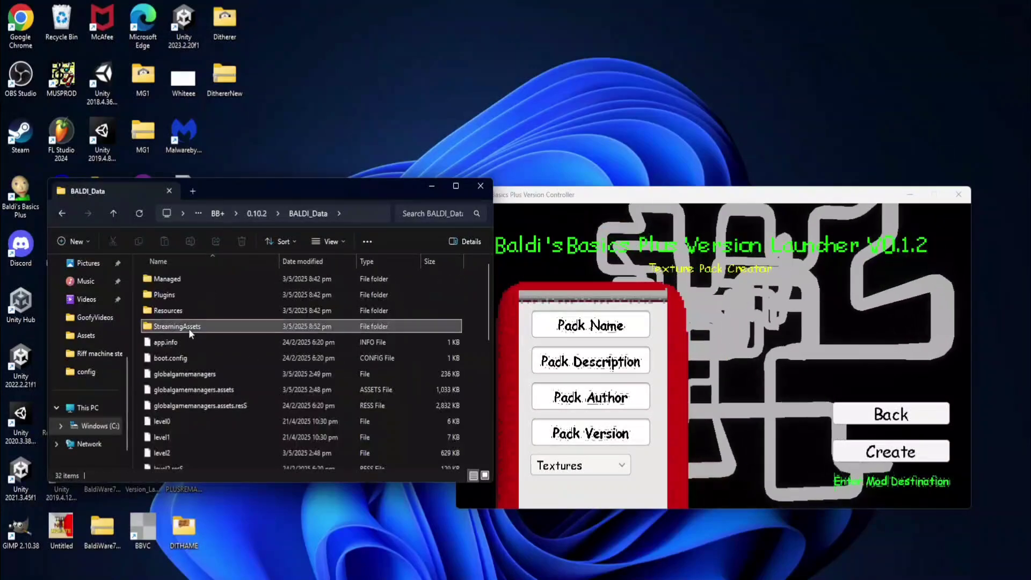
double_click(189, 327)
left_click(226, 297)
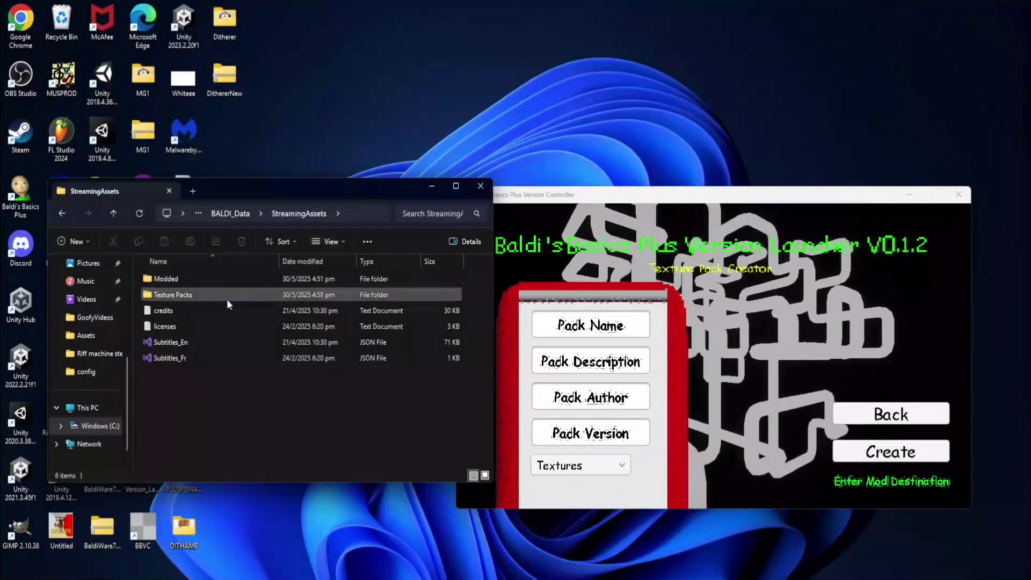
Step: Copy the 0.10.2 Texture Packs folder path and paste it as the mod destination in the Texture Pack Creator
left_click(378, 214)
left_click(467, 391)
left_click(885, 486)
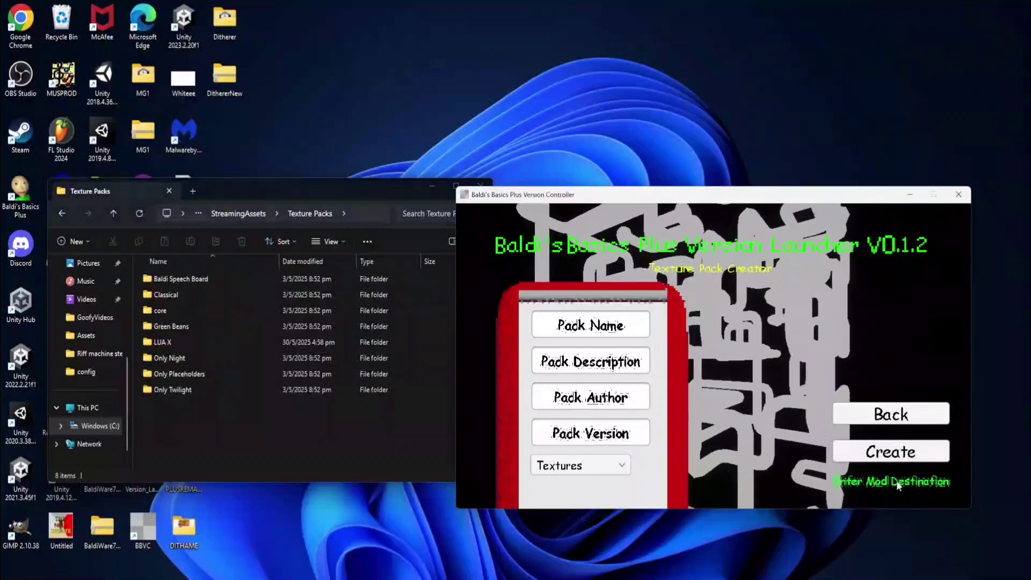
type("Assets\\Texture Packs")
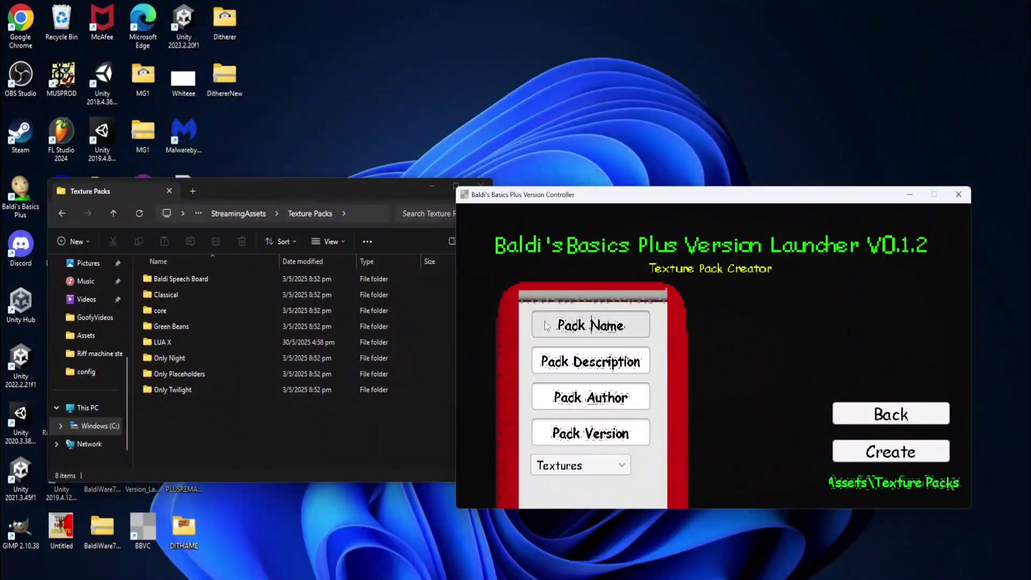
Step: Fill in the pack as Test Pack, description "I Am A test pack!", author BBVL, version 1 and type Textures
type("est")
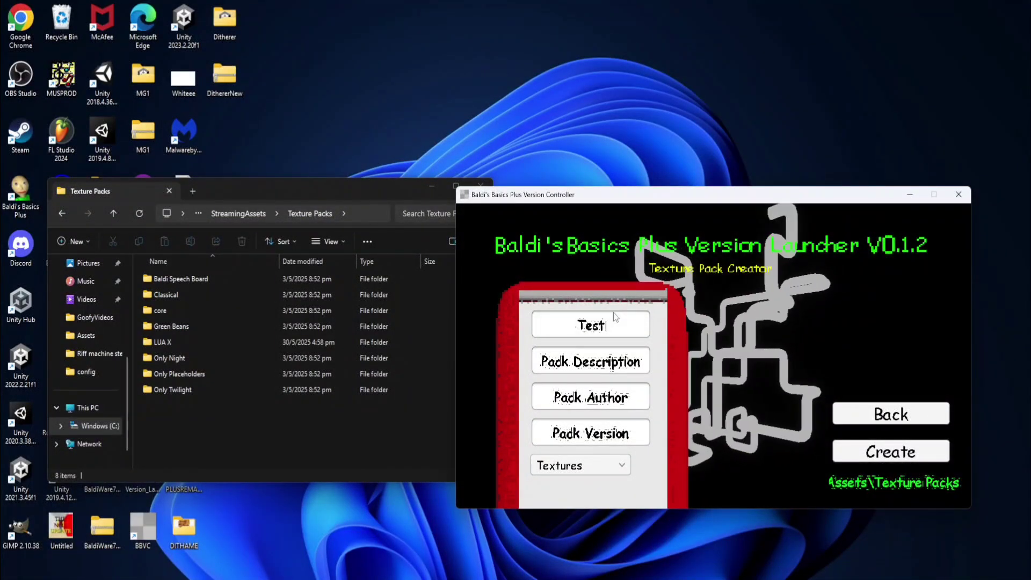
left_click(623, 324)
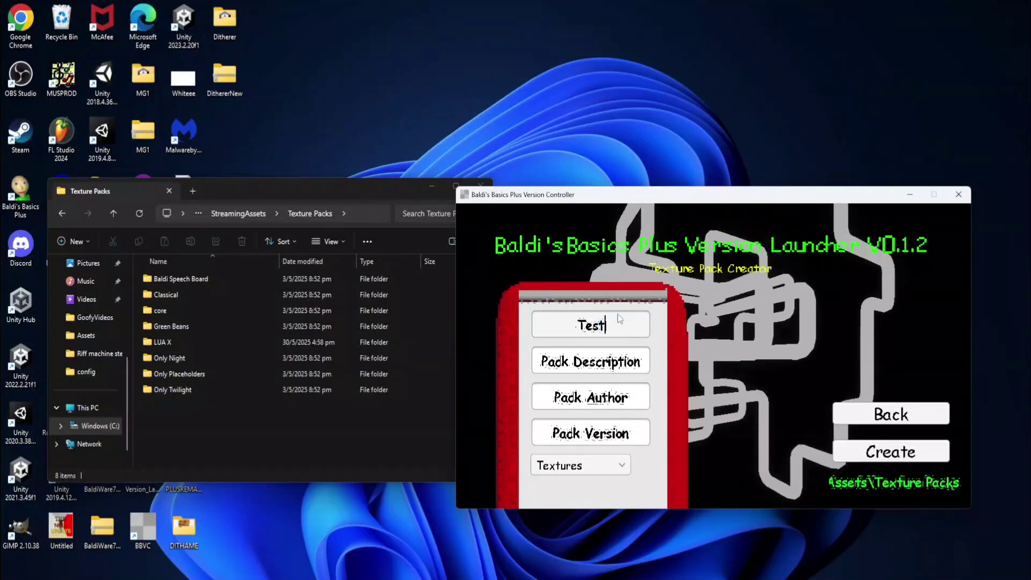
type("Pack")
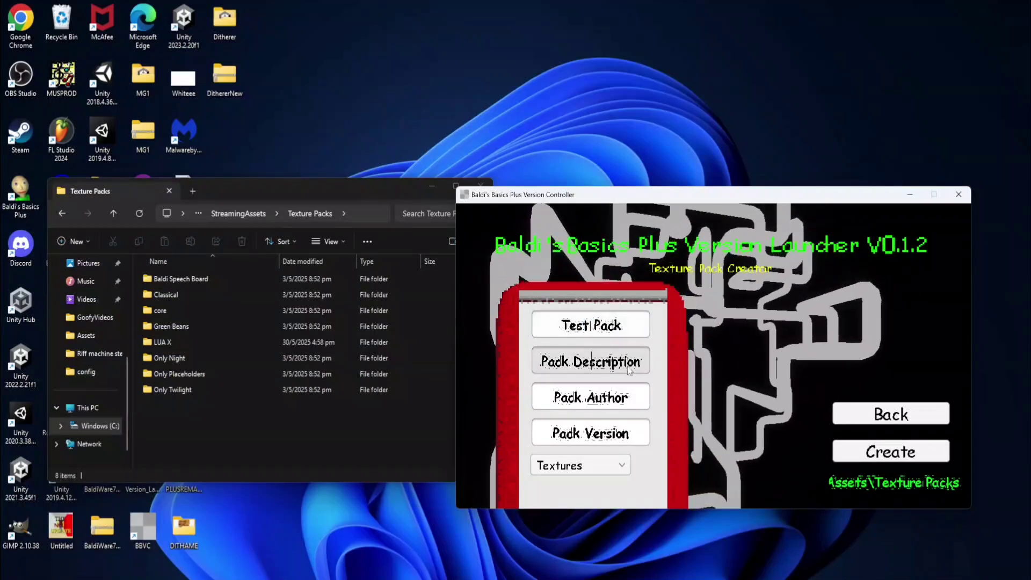
left_click(628, 366)
type("I Am A test pack!")
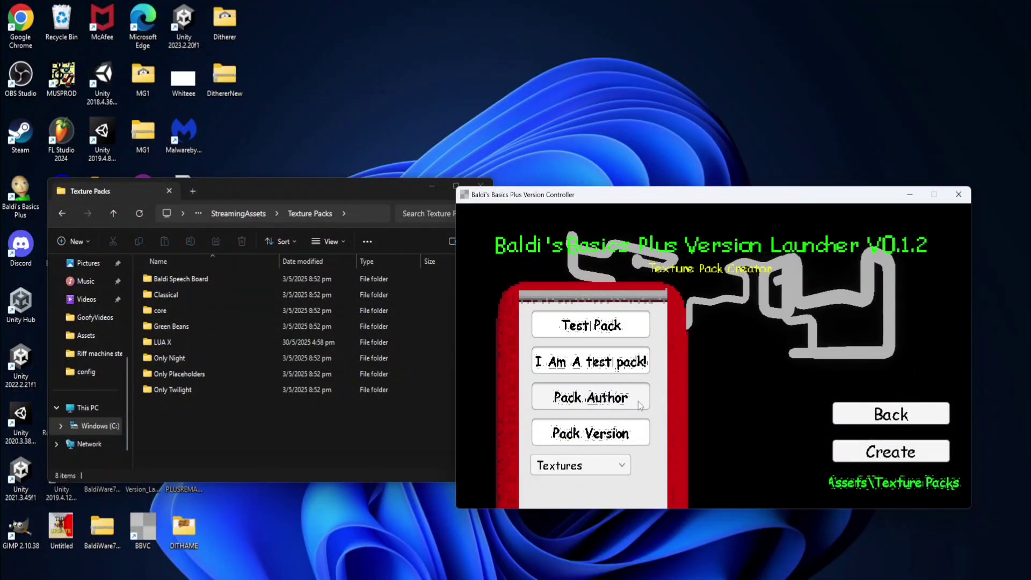
left_click(623, 464)
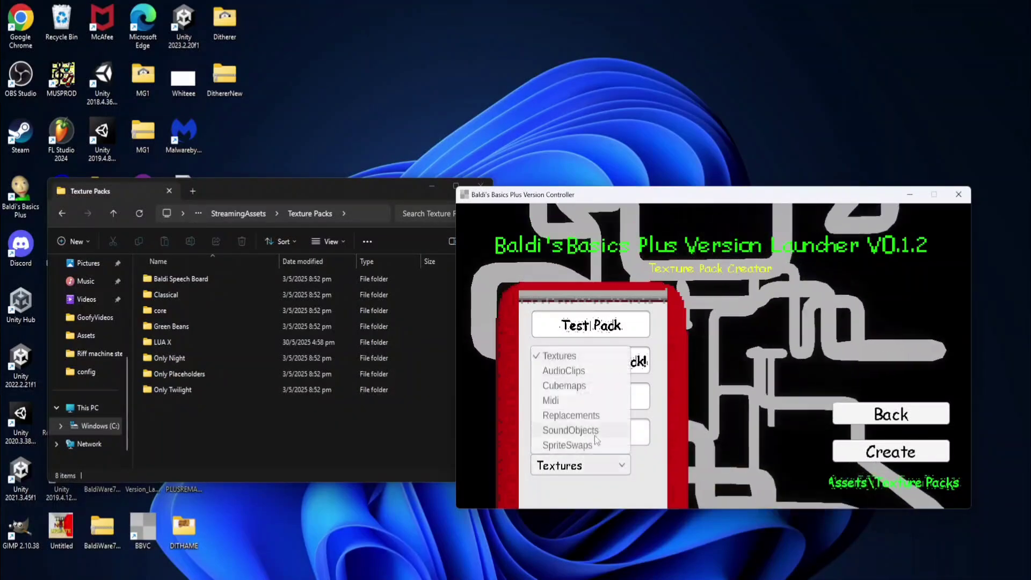
left_click(573, 363)
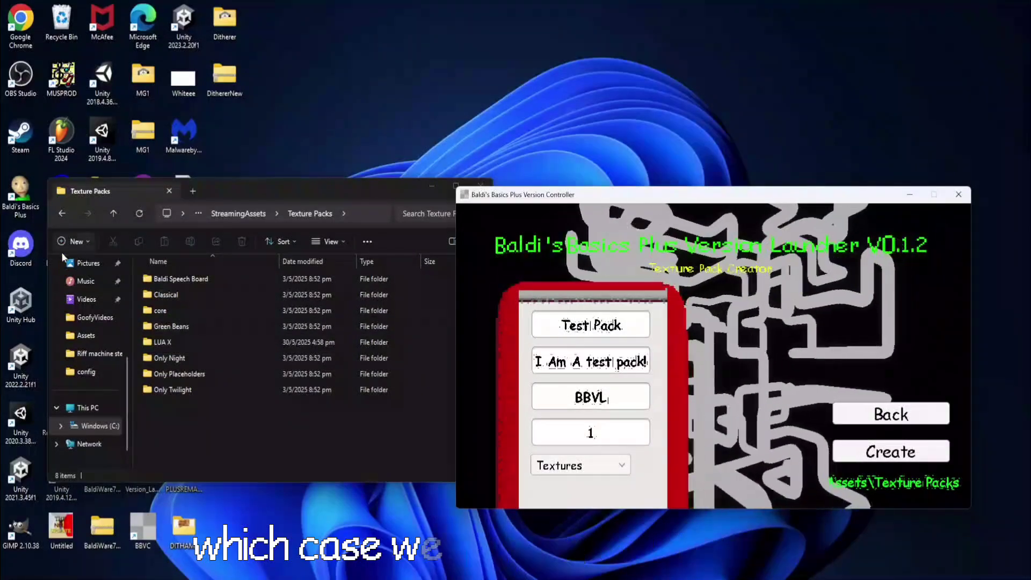
Step: Move the Texture Packs window aside, then open the launcher's own Texture Packs folder and the core pack's Textures folder
left_click(229, 415)
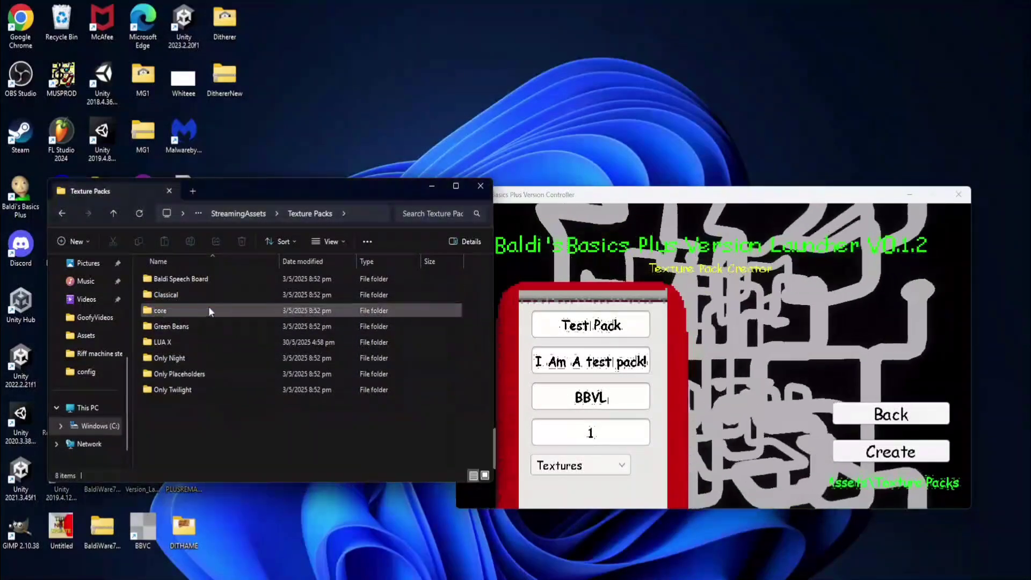
left_click(726, 294)
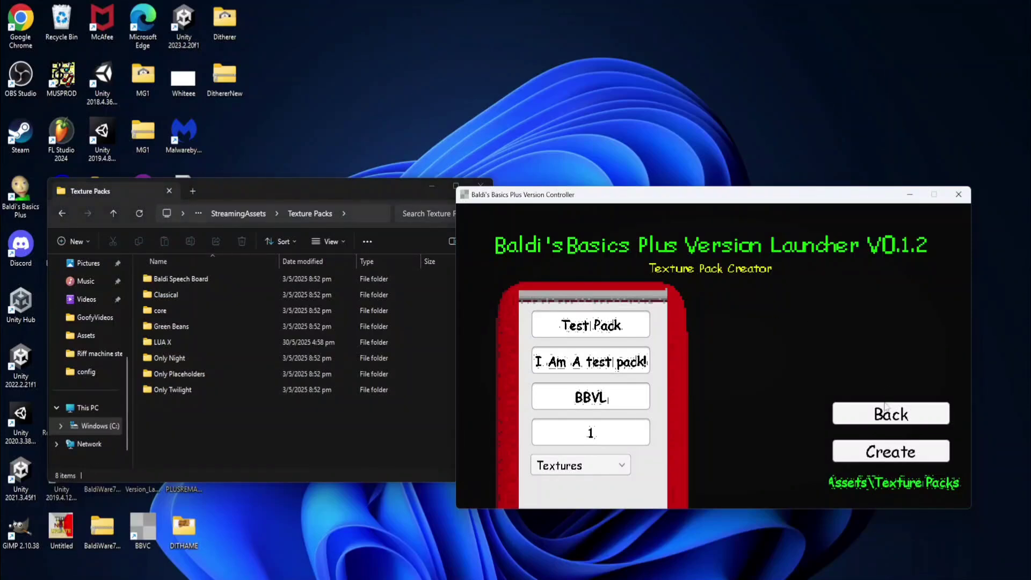
left_click_drag(228, 190, 298, 300)
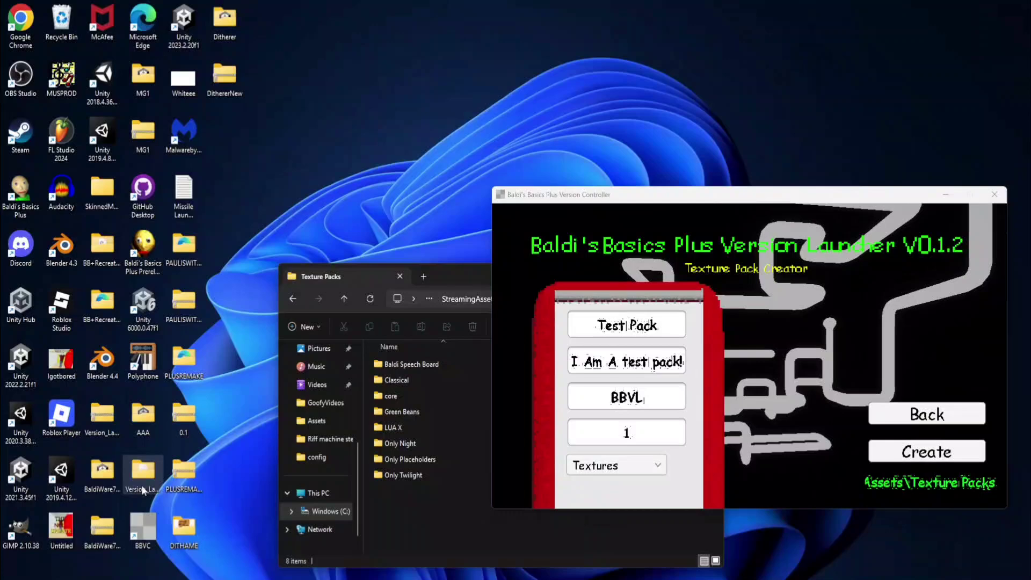
double_click(143, 487)
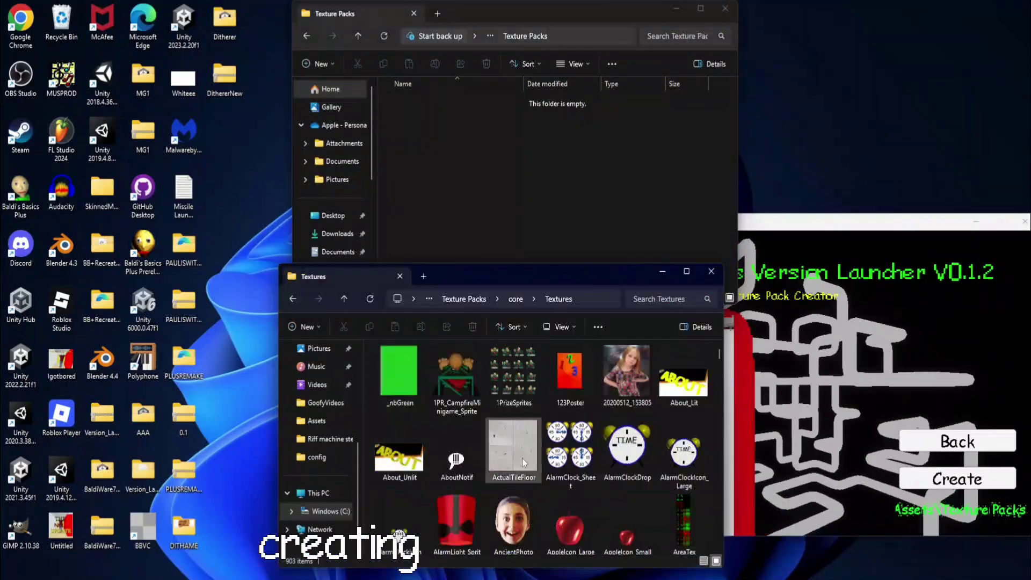
Step: Open the 1PR_CampfireMinigame_Sprite texture from the core Textures folder in GIMP
right_click(463, 371)
left_click(659, 238)
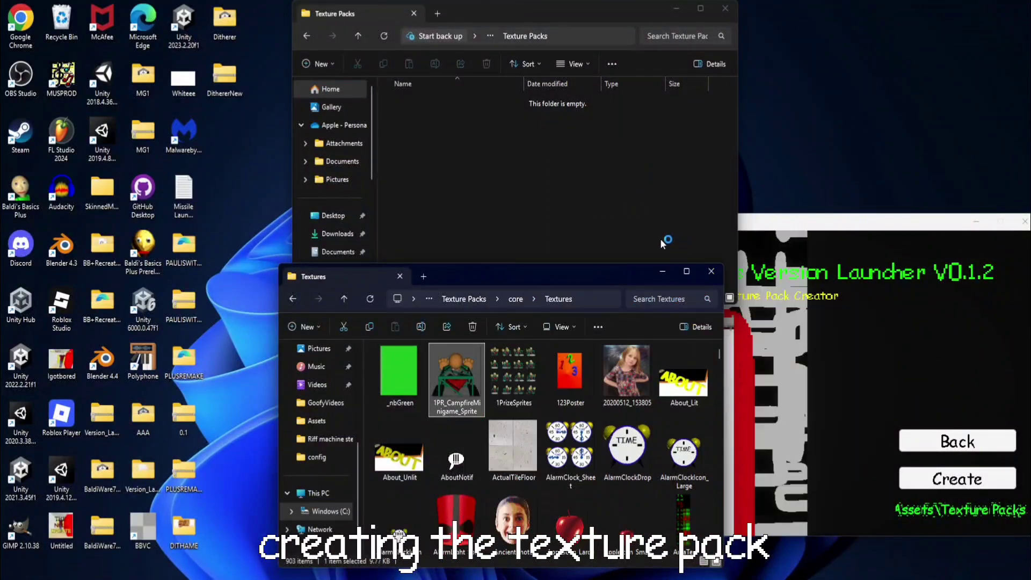
scroll(494, 376, "down", 3)
scroll(518, 418, "up", 3)
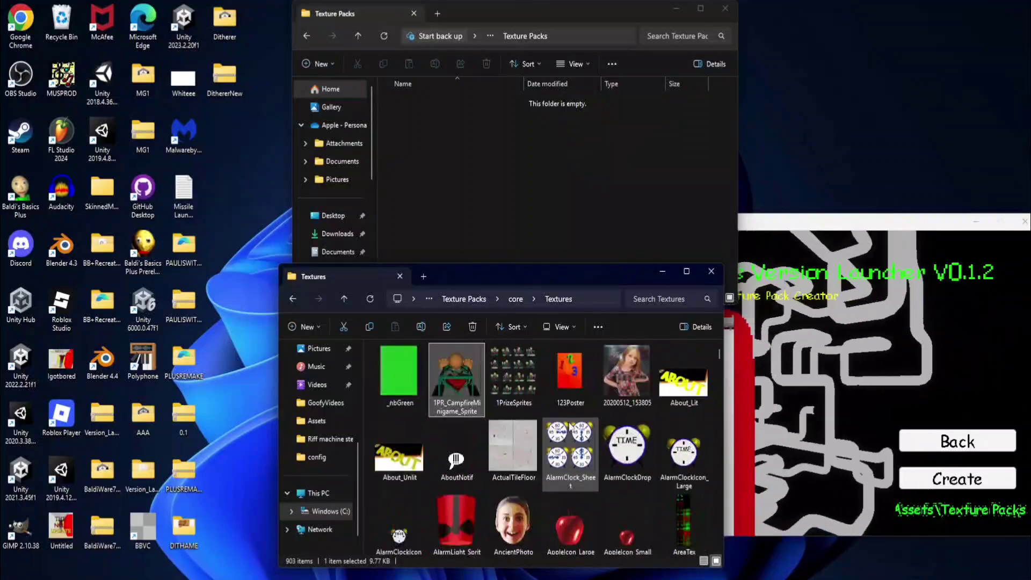
Step: Copy the ActualTileFloor texture into the launcher's Texture Packs folder and open that copy in another application
right_click(518, 456)
key("Escape")
left_click(423, 114)
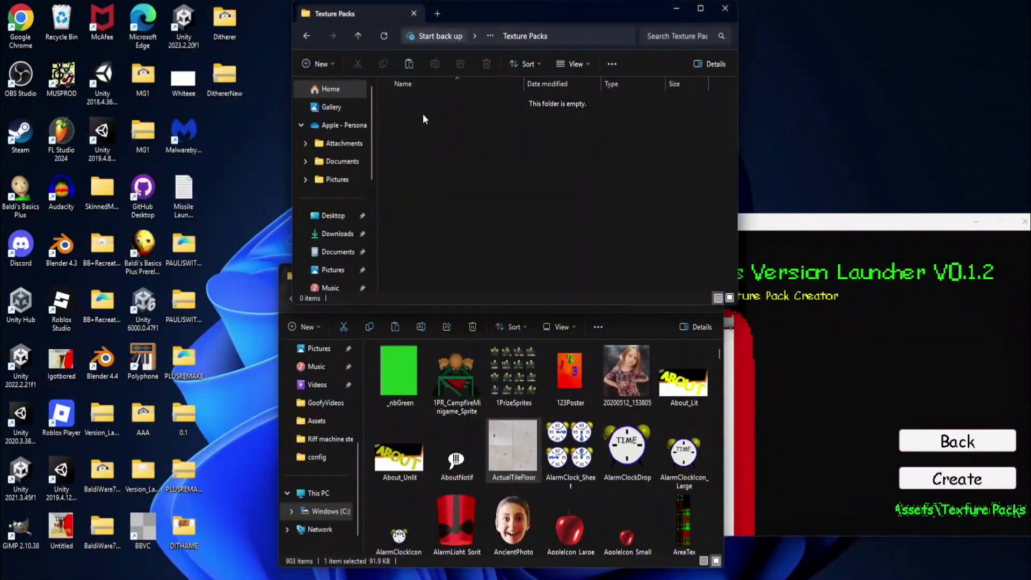
key("ctrl+v")
scroll(423, 114, "up", 5)
right_click(422, 114)
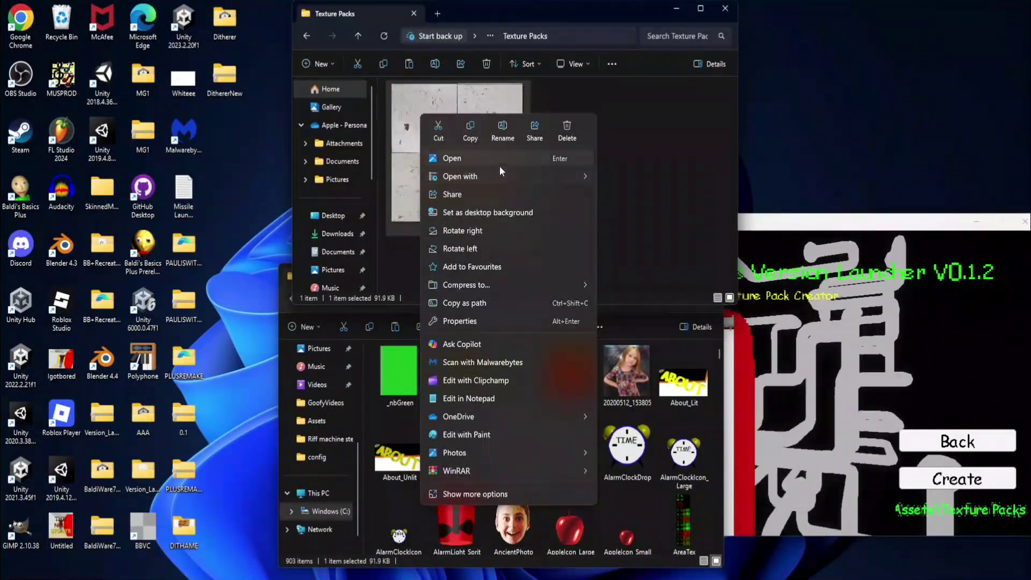
mouse_move(515, 176)
left_click(623, 202)
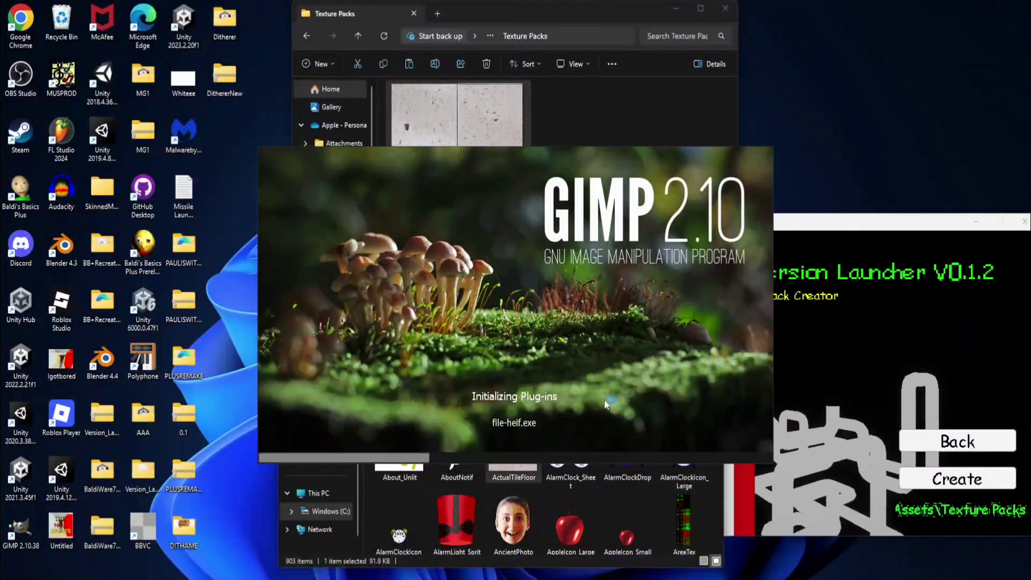
Step: Close the campfire sprite in GIMP and load BaldisLab_Closed from the core Textures folder instead
left_click(399, 531)
left_click(569, 299)
left_click_drag(715, 353, 716, 373)
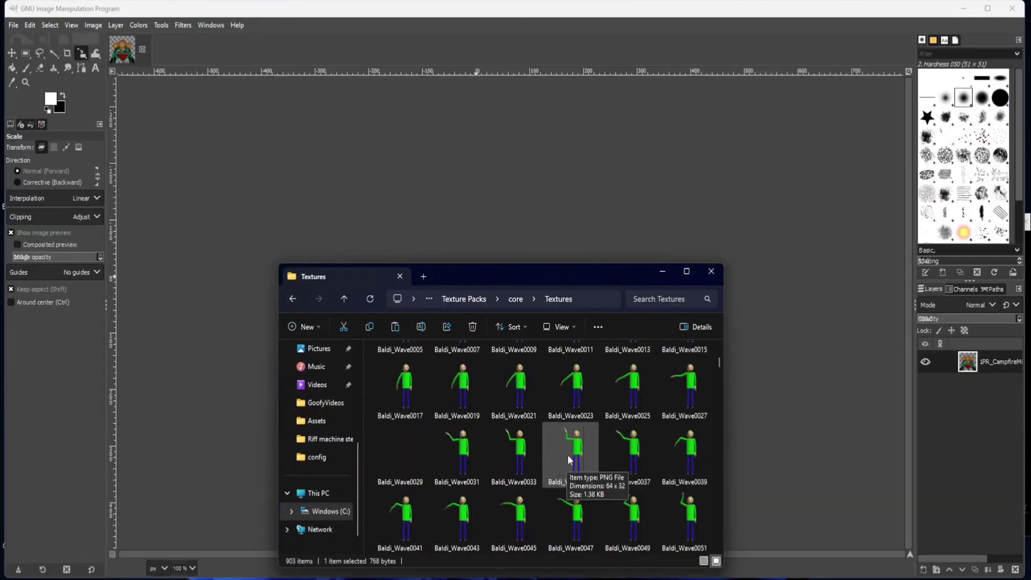
left_click(711, 271)
left_click(167, 44)
left_click(146, 44)
key("alt+Tab")
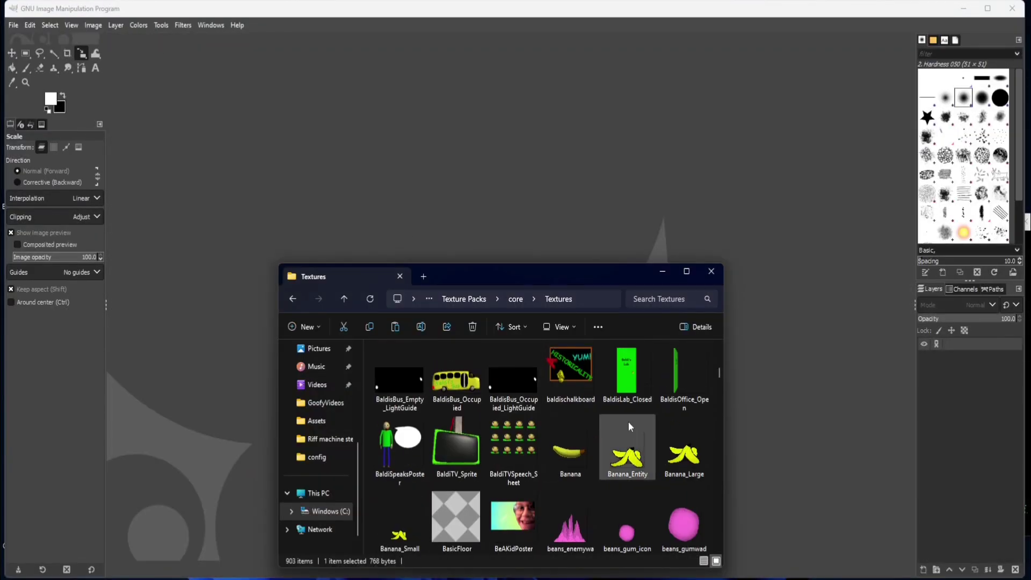
left_click_drag(624, 376, 749, 513)
scroll(533, 257, "up", 4)
scroll(419, 403, "down", 3)
Step: Add a white text layer reading EDUCATION below the lab sign on the green door texture
key("t")
left_click(332, 379)
type("EDUCATION")
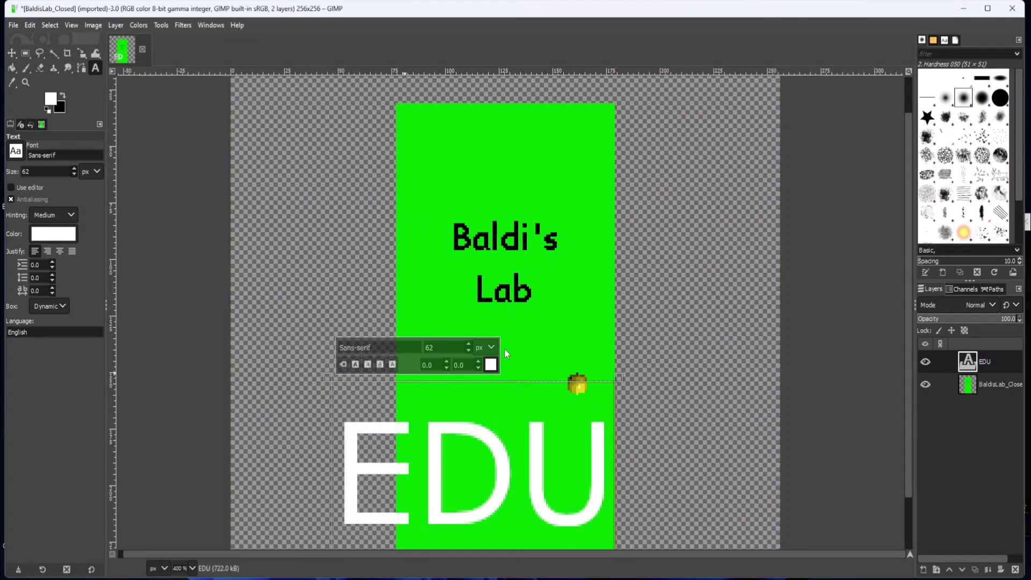
Step: Set the EDUCATION text to the Comic Bald font at 18 px and append an exclamation mark
scroll(359, 295, "down", 2)
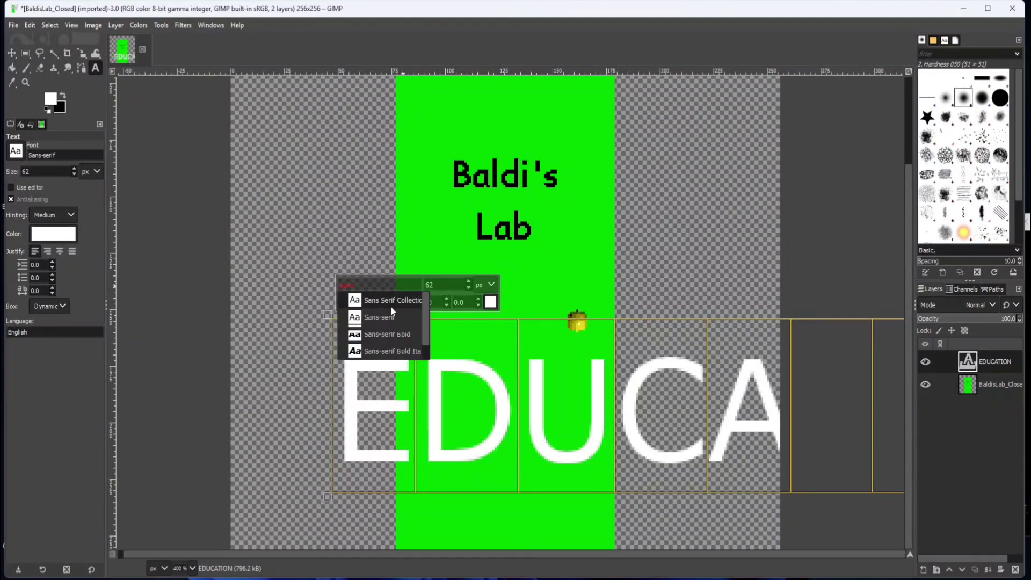
left_click(369, 300)
left_click(468, 288)
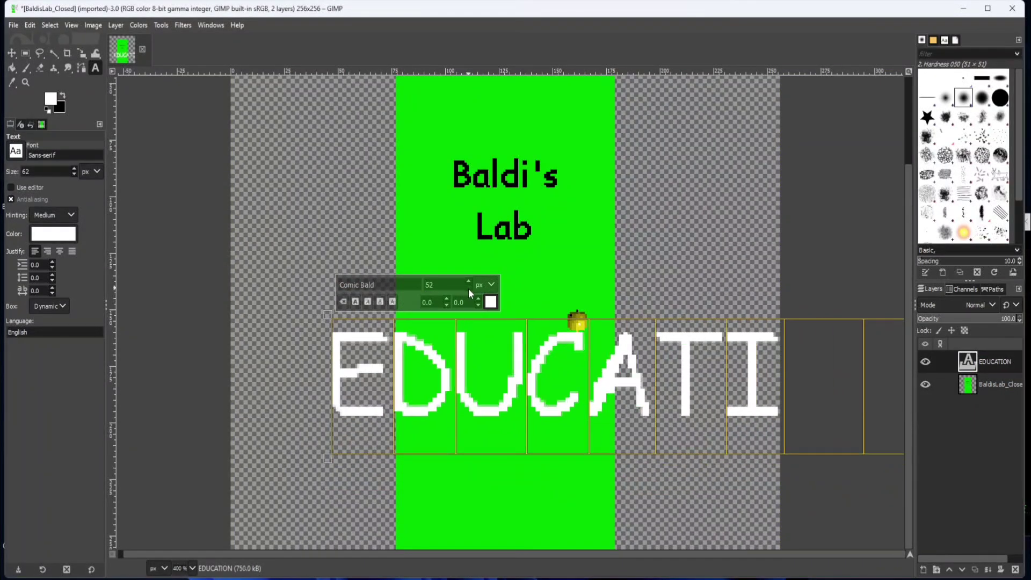
scroll(468, 288, "down", 10)
type("!")
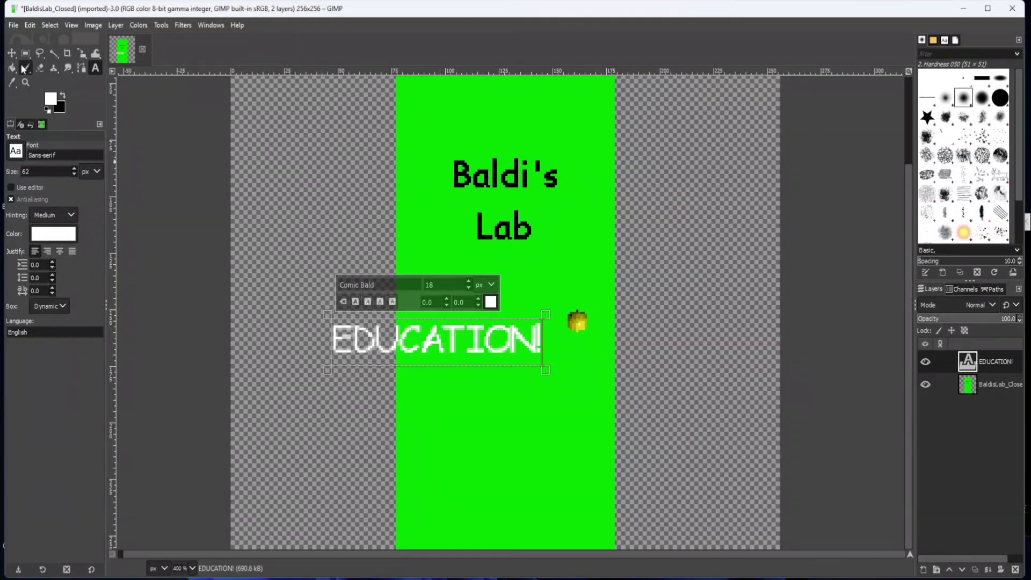
Step: Scale the EDUCATION! text layer to about 68 by 15 px and place it between the words Baldi's and Lab
key("shift+s")
left_click(527, 322)
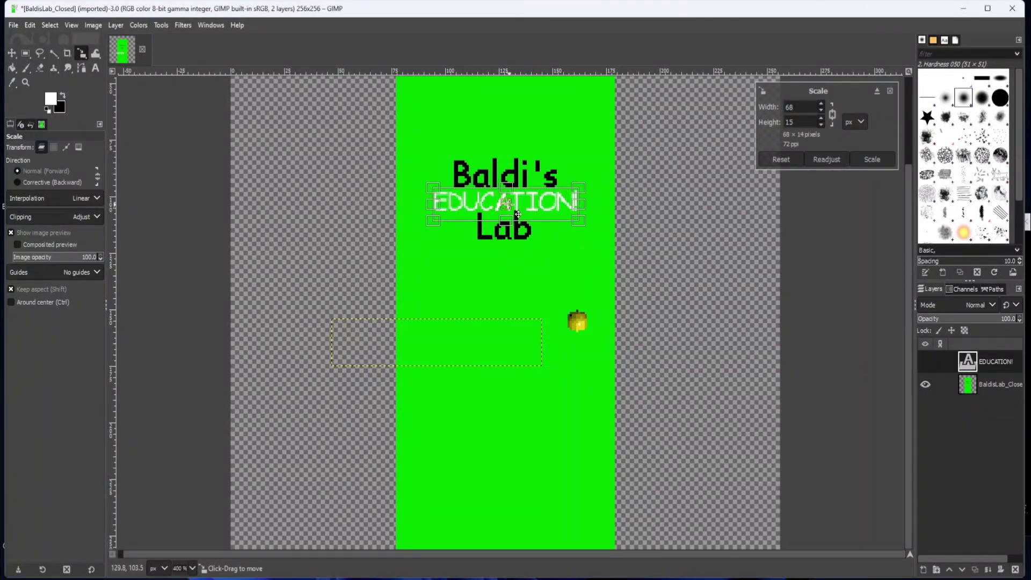
key("Return")
Step: Export the door image as BaldisLab_Closed.png into the Texture Packs folder inside the launcher's Version_LauncherV0.1 directory
left_click(13, 25)
left_click(51, 214)
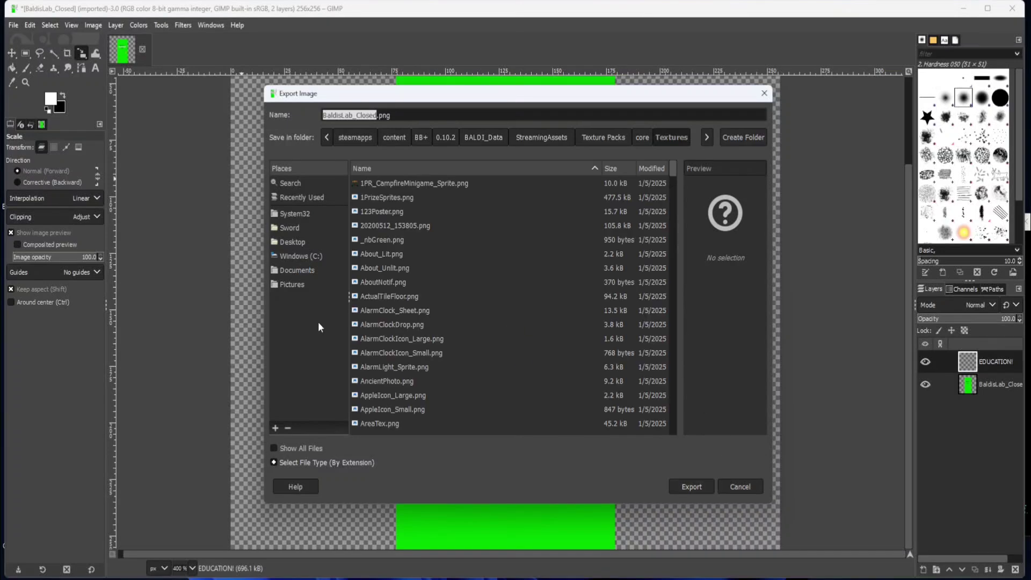
left_click(309, 227)
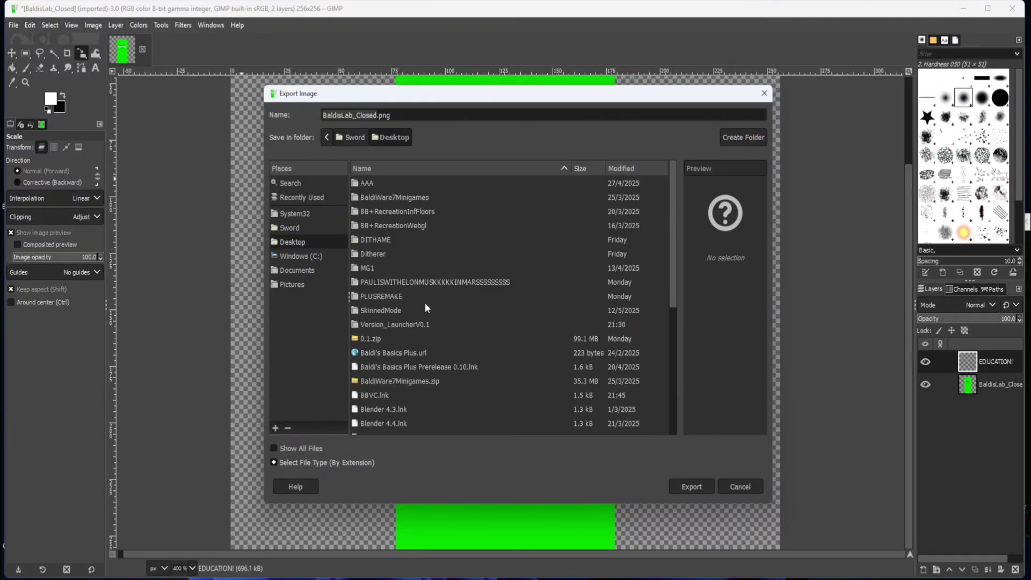
double_click(411, 324)
double_click(397, 197)
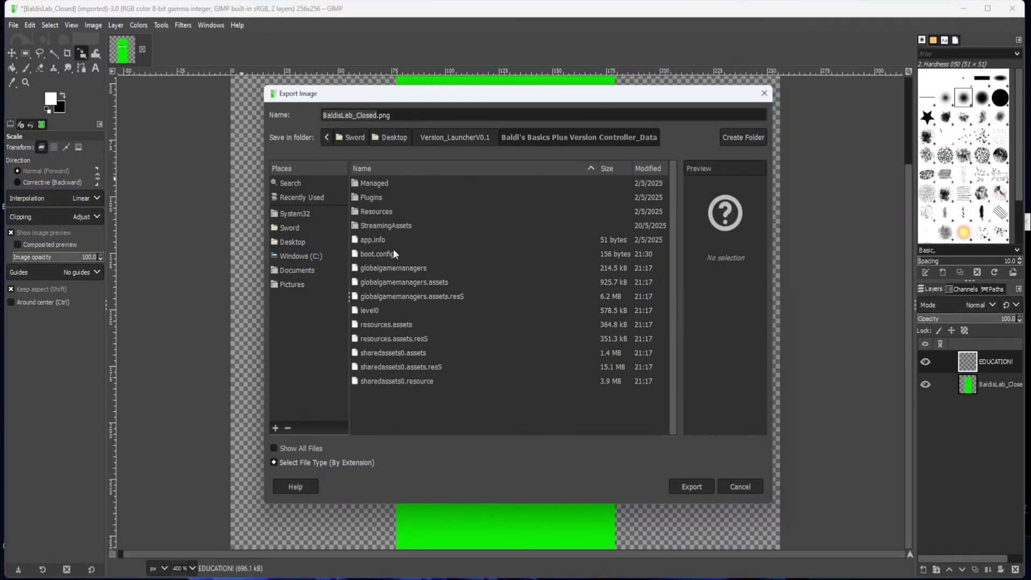
left_click(691, 486)
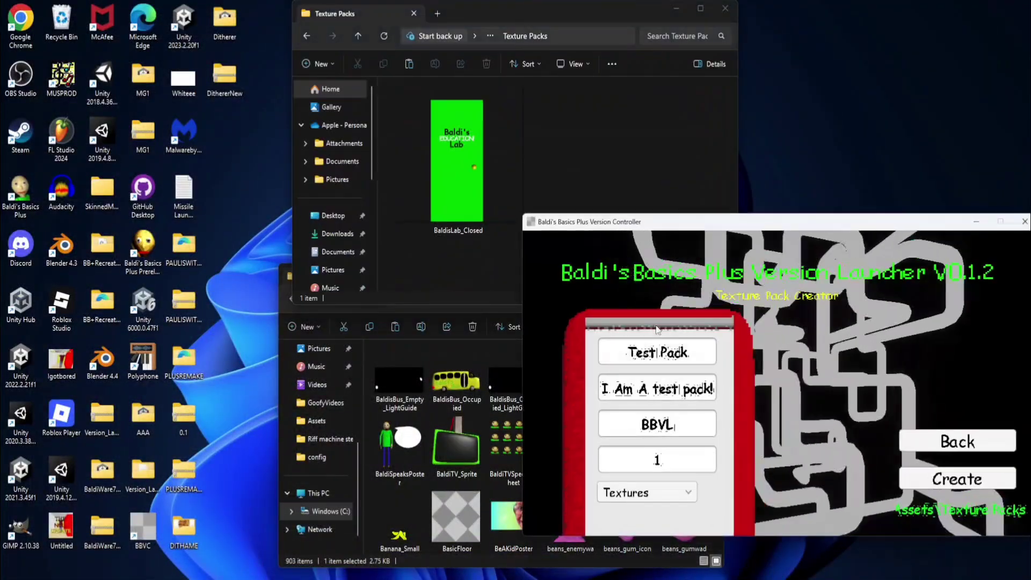
Step: Change the pack name in the Texture Pack Creator to Baldi's Education Lab
left_click(660, 348)
type("Baldi's Education Lavl")
key("BackSpace")
key("BackSpace")
type("b")
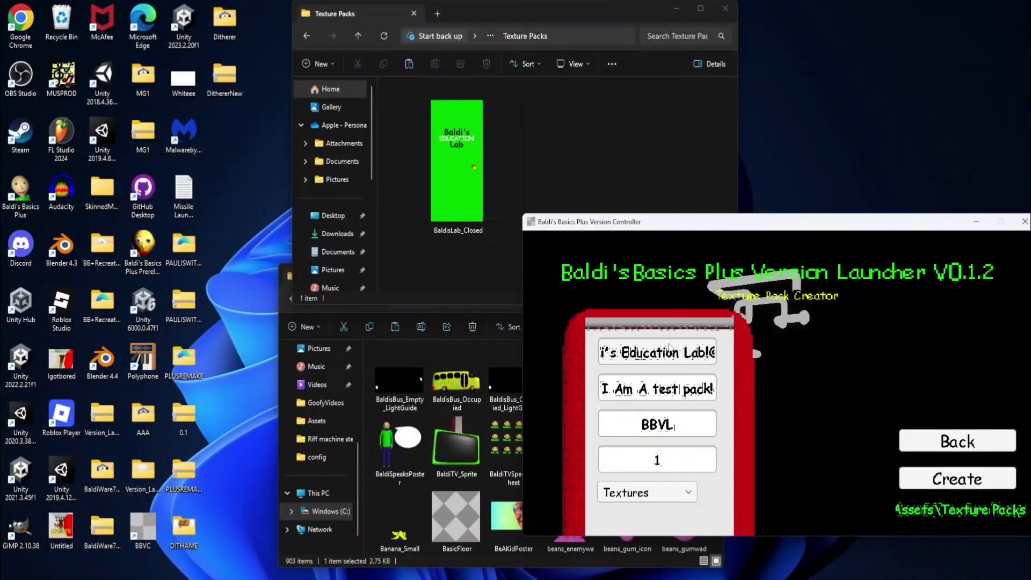
Step: Take the core Textures window back up to the game's Texture Packs folder
left_click(384, 350)
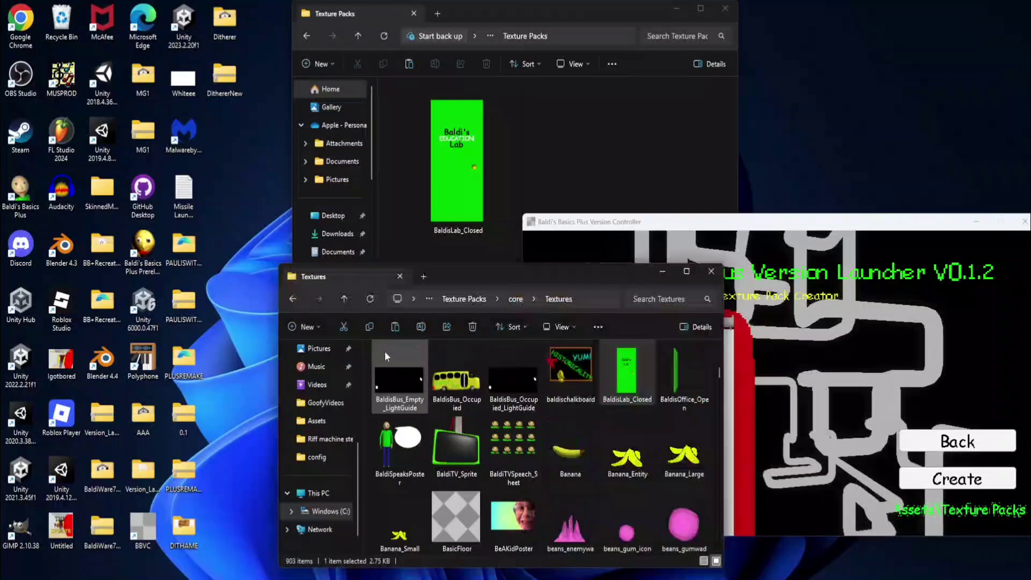
left_click(511, 299)
left_click(473, 298)
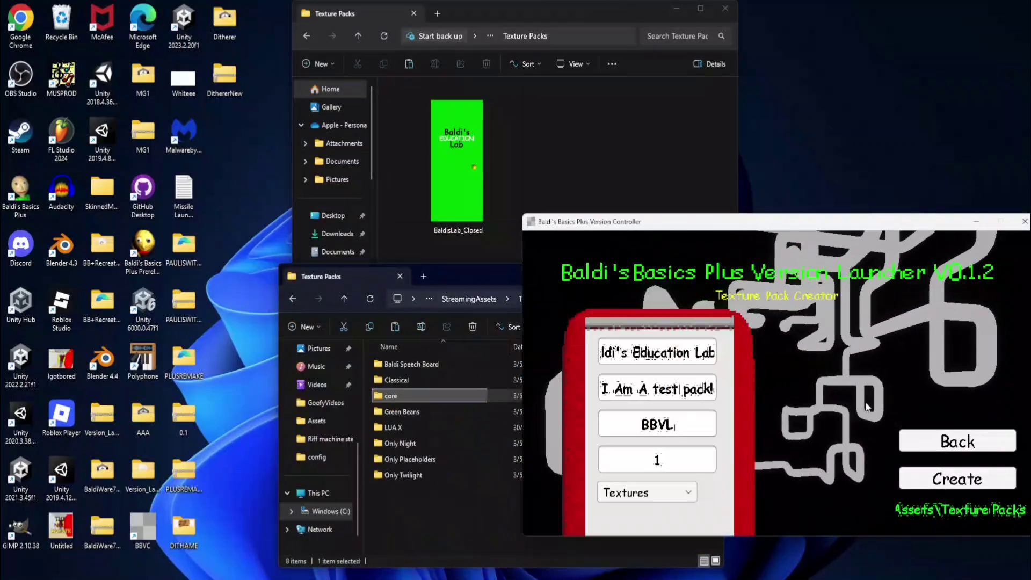
Step: Open the Textures folder inside the new Baldi's Education Lab! pack and display its files as extra large icons
left_click(461, 517)
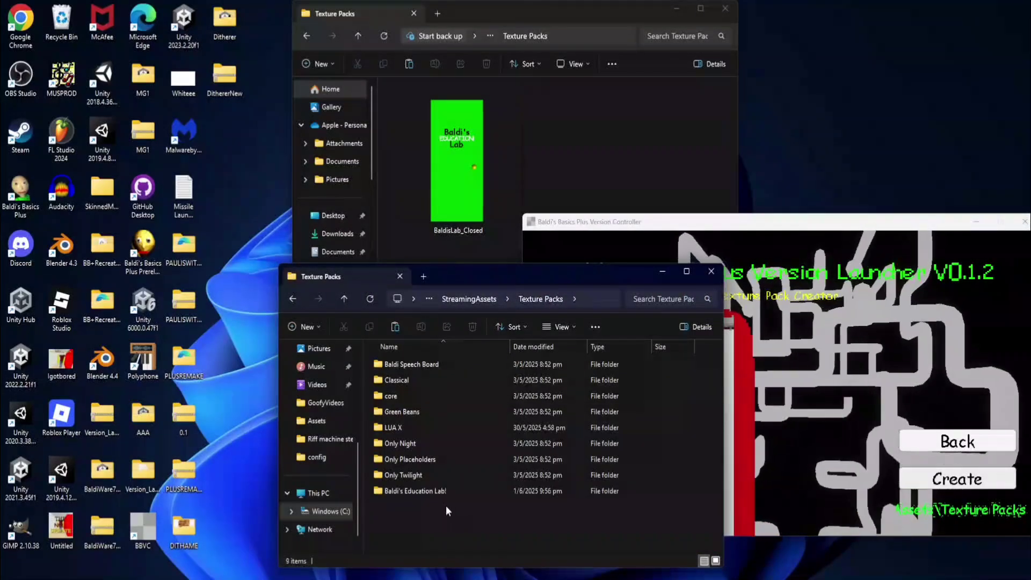
double_click(443, 493)
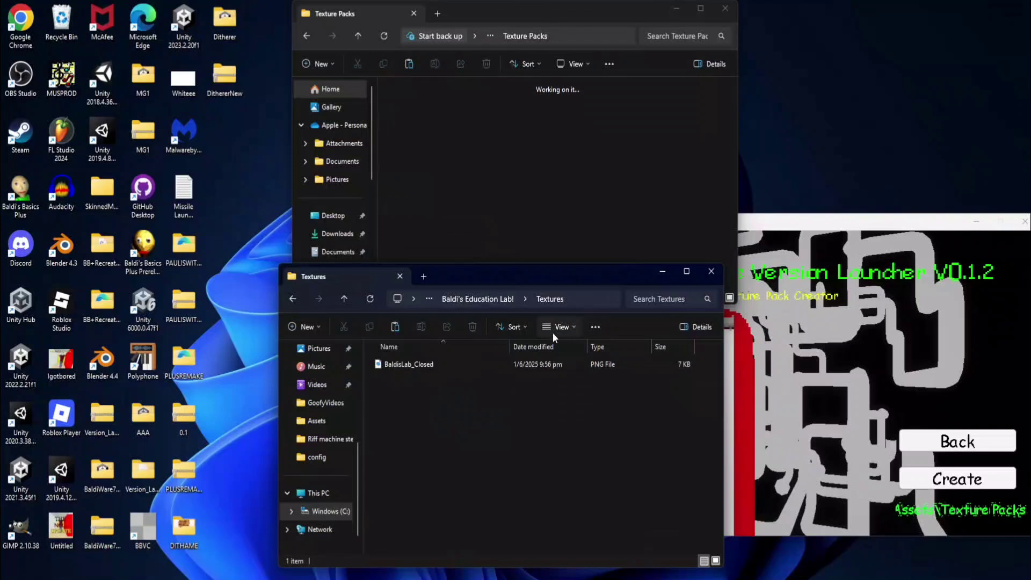
left_click(557, 329)
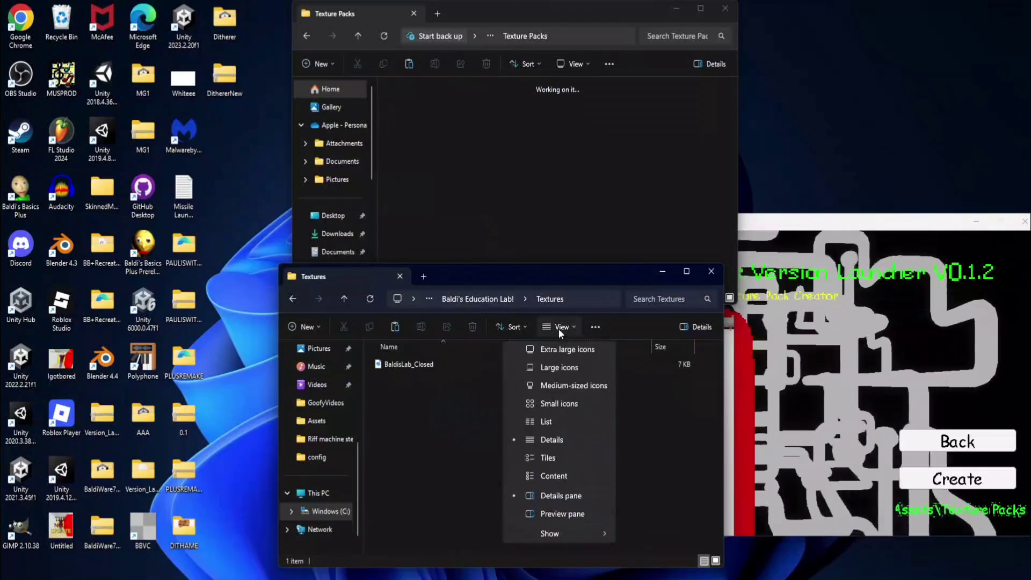
left_click(561, 353)
left_click(675, 419)
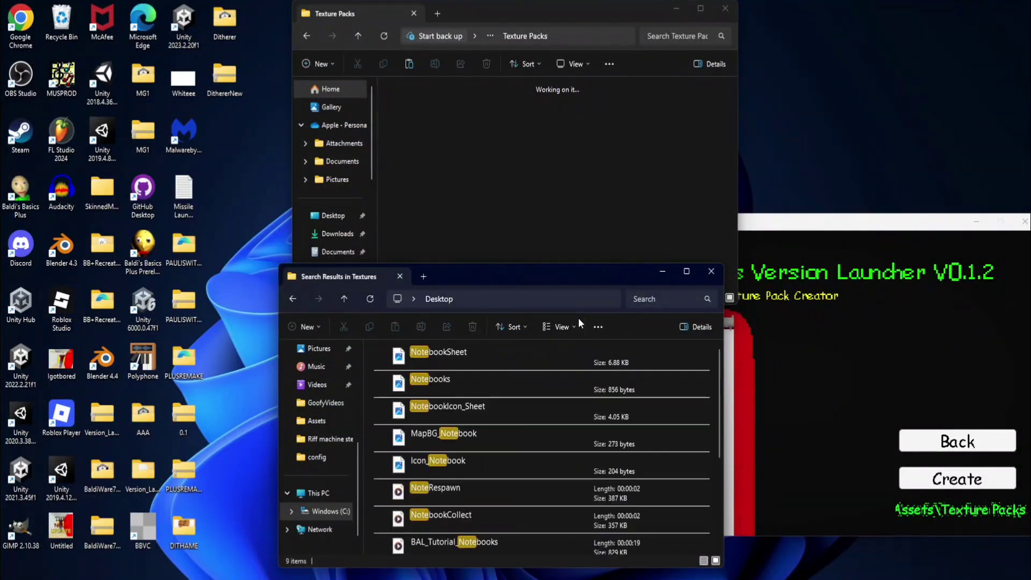
left_click(293, 299)
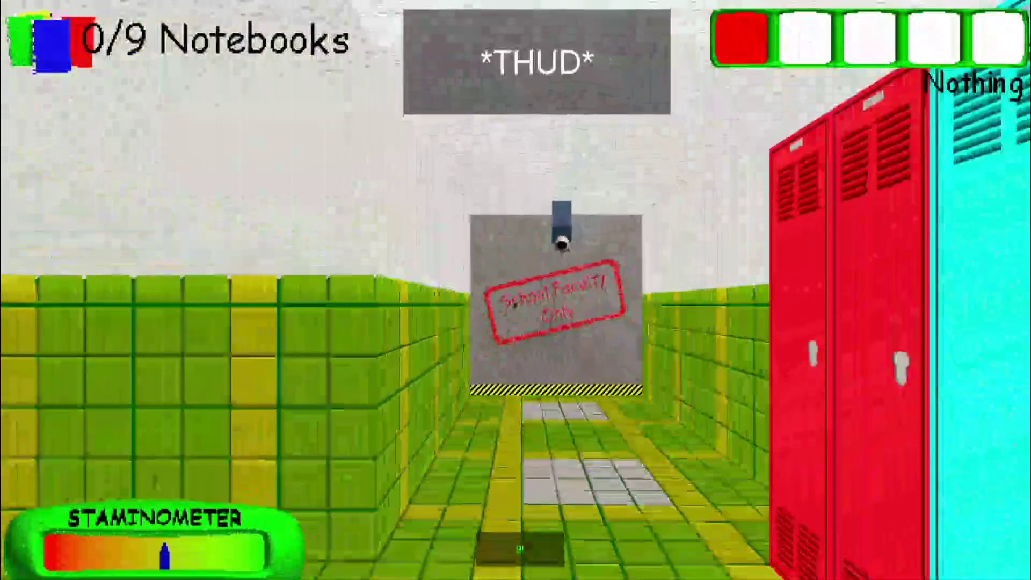
Step: Walk through the school hallways in the game to the lab door that carries the new texture
key("shift+w")
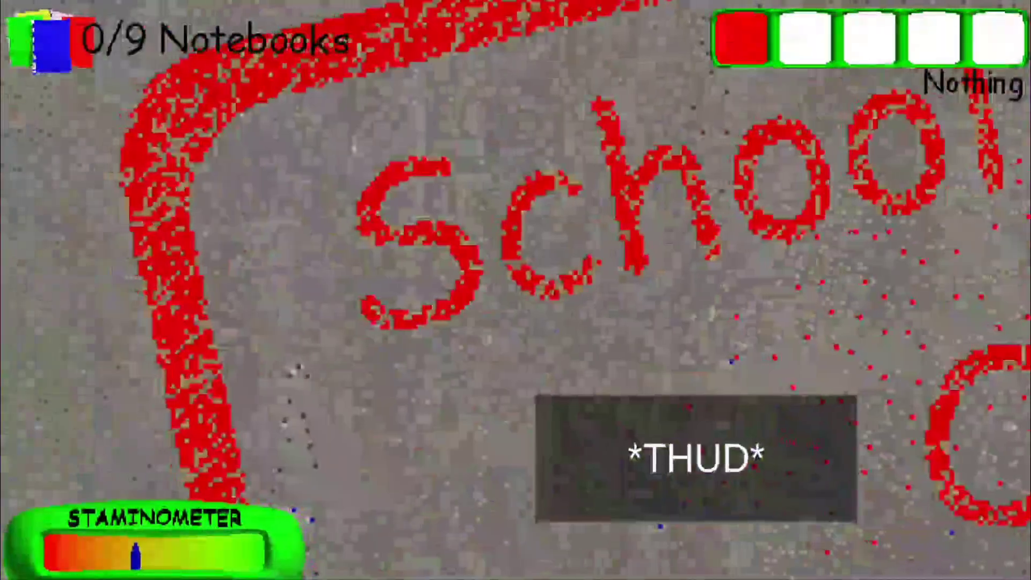
key("Escape")
key("Tab")
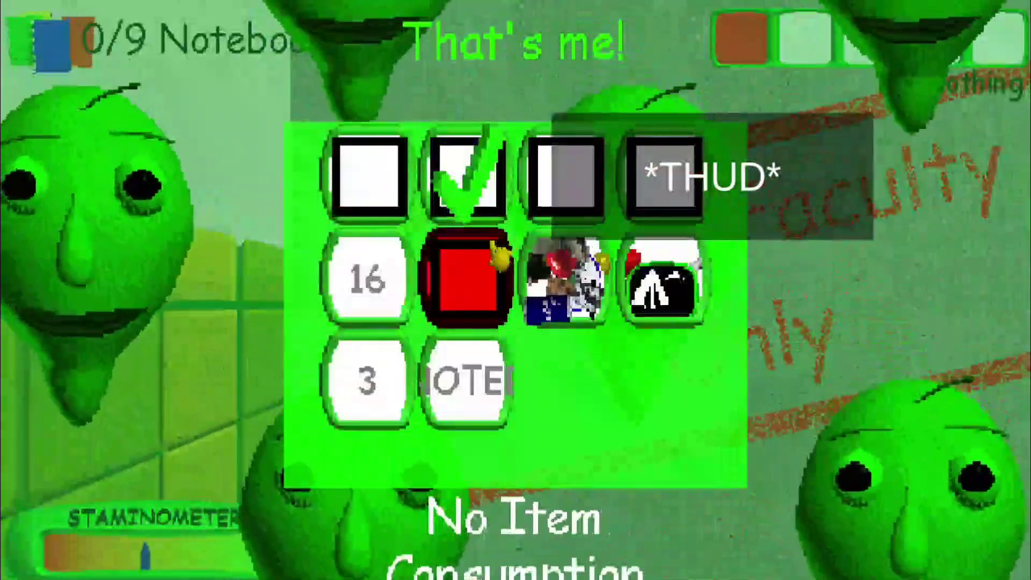
key("Escape")
key("s")
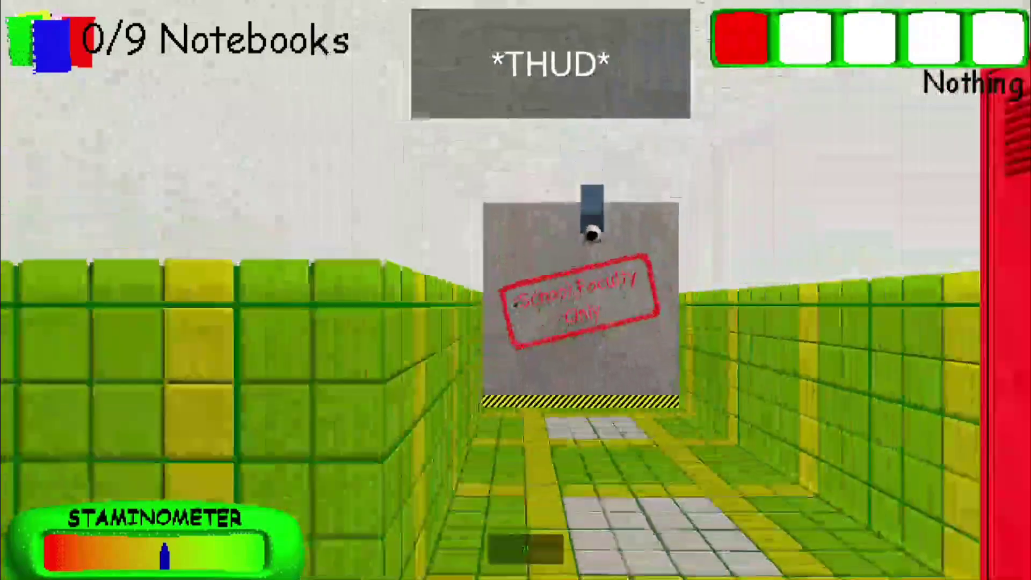
key("shift+w")
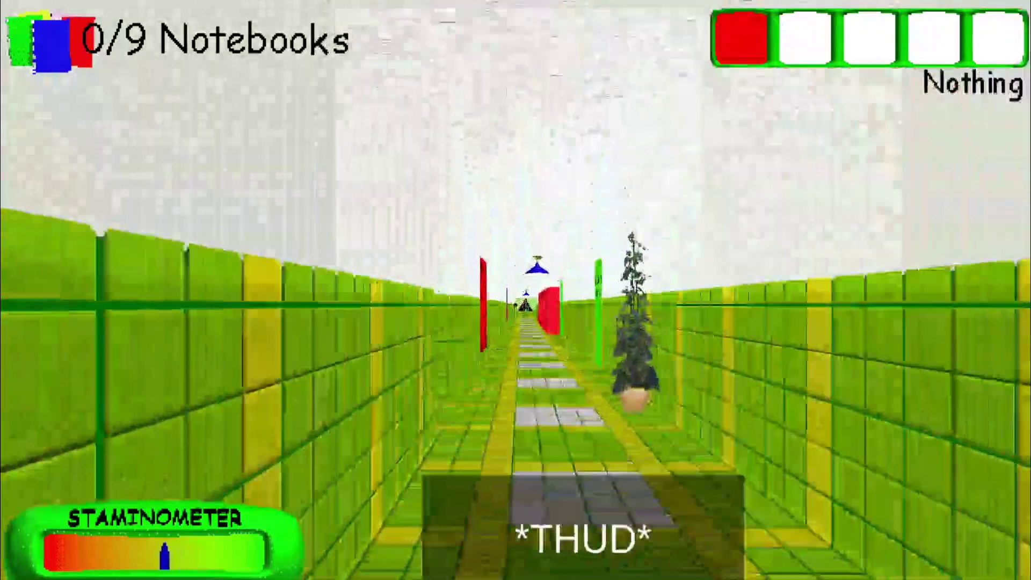
key("w")
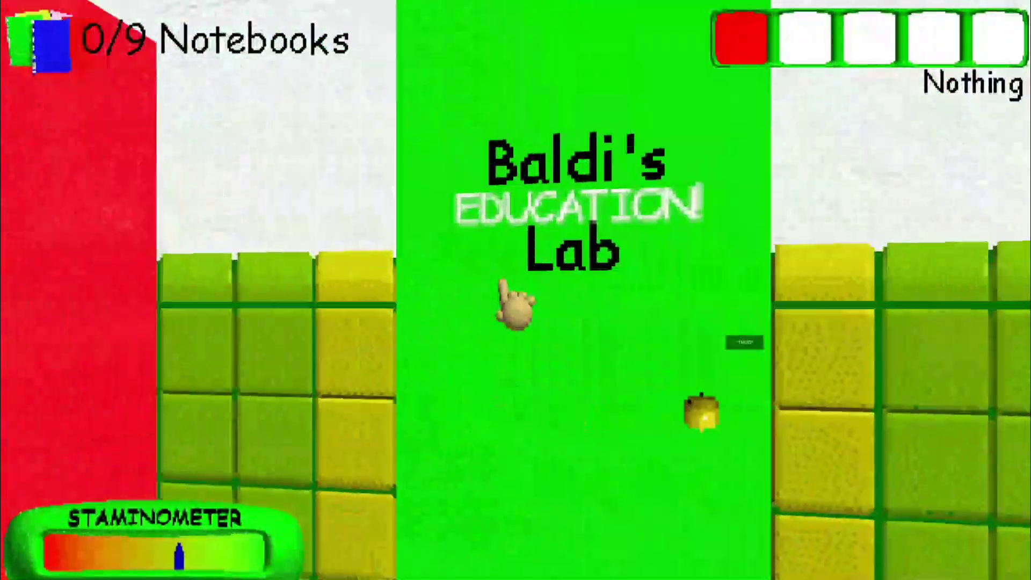
Step: Open the Baldi's EDUCATION! Lab door, look inside the room, and examine the closed door's texture up close
left_click(516, 304)
key("w")
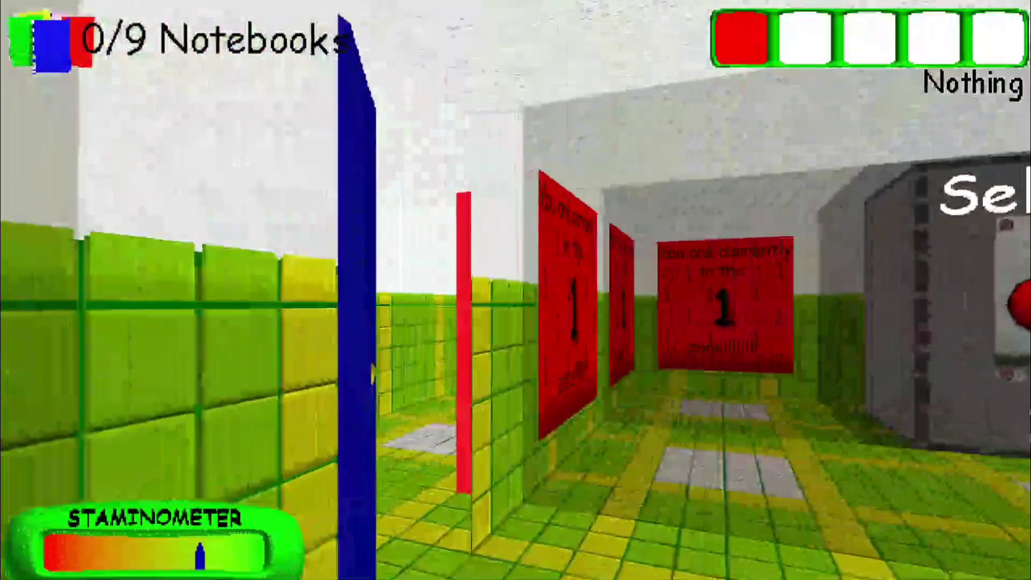
key("w")
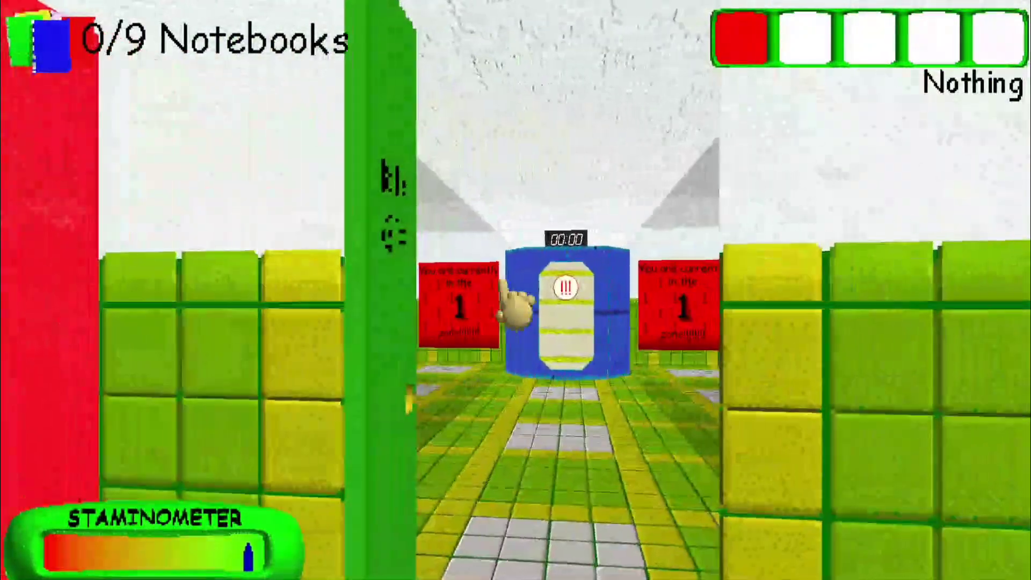
key("s")
key("w")
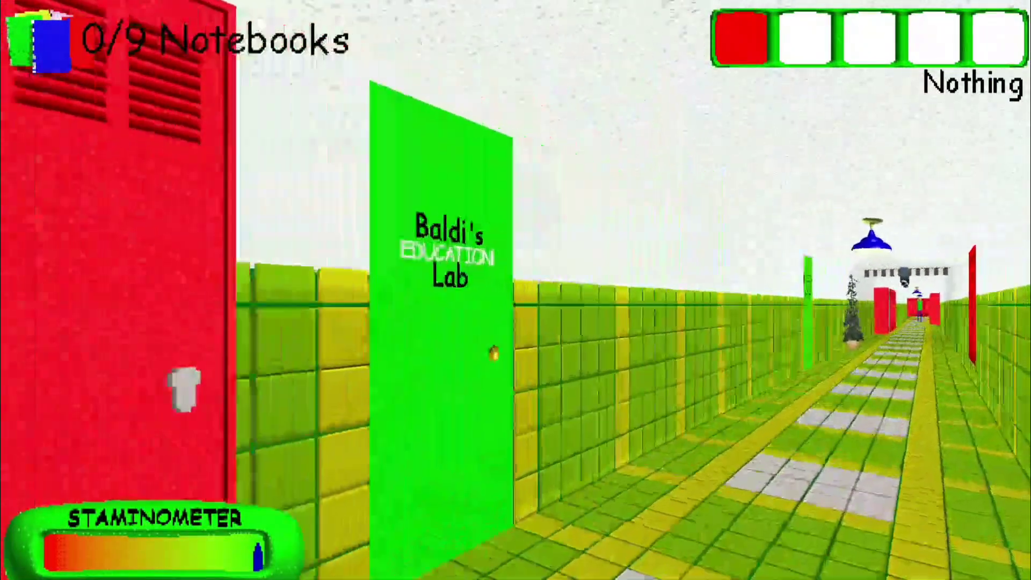
key("w")
key("s")
key("w")
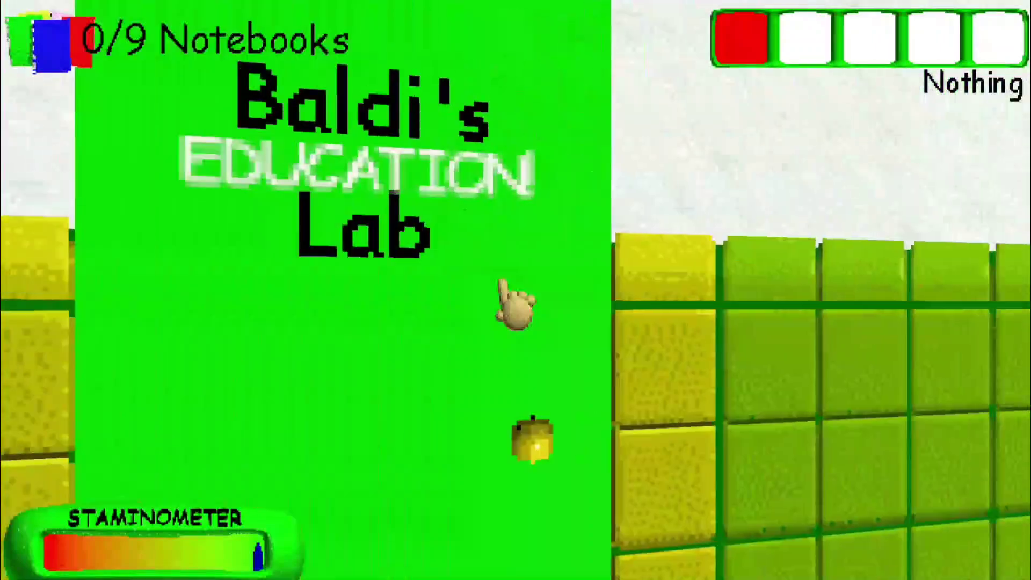
key("s")
key("w")
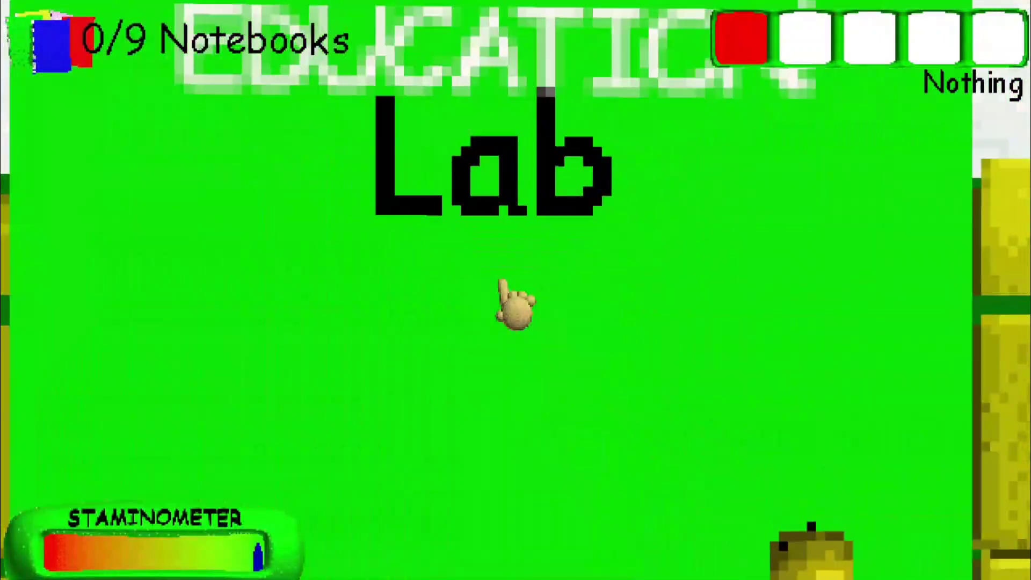
key("space")
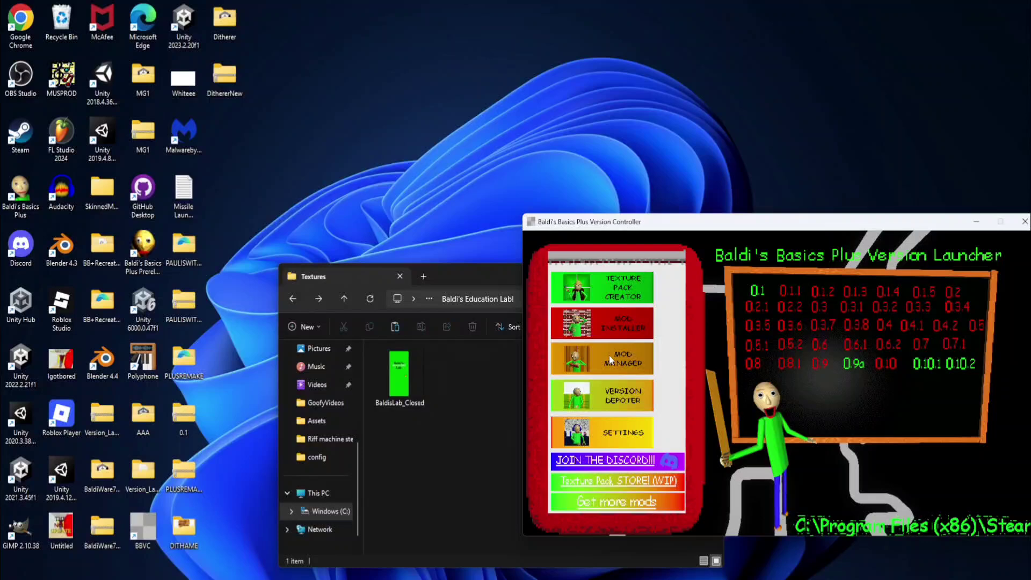
Step: Open the launcher's Mod Manager, bring the texture pack folder window up to the 0.10.2 game folder, and copy its path
left_click(609, 355)
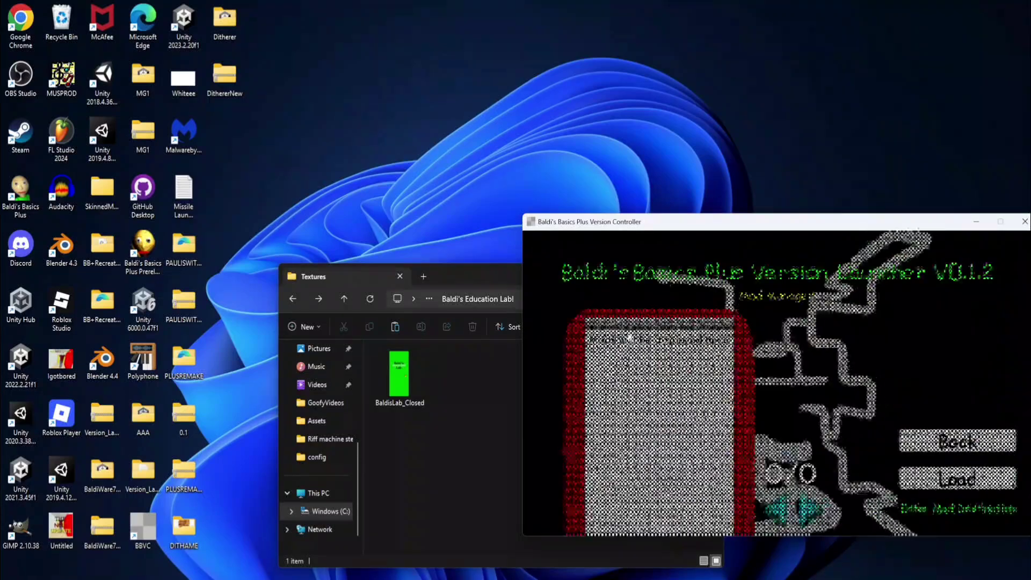
left_click(491, 399)
left_click(467, 300)
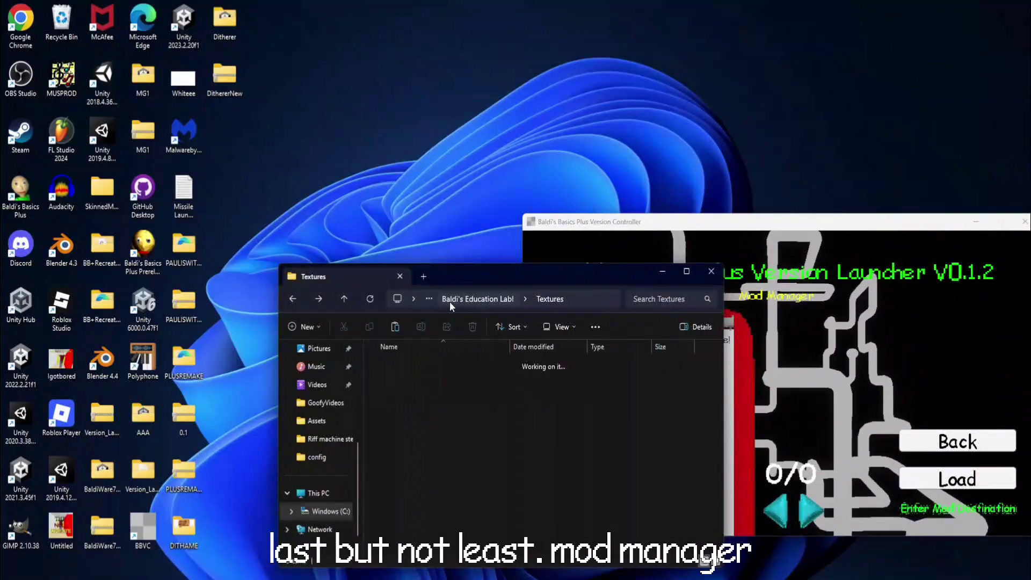
left_click(456, 298)
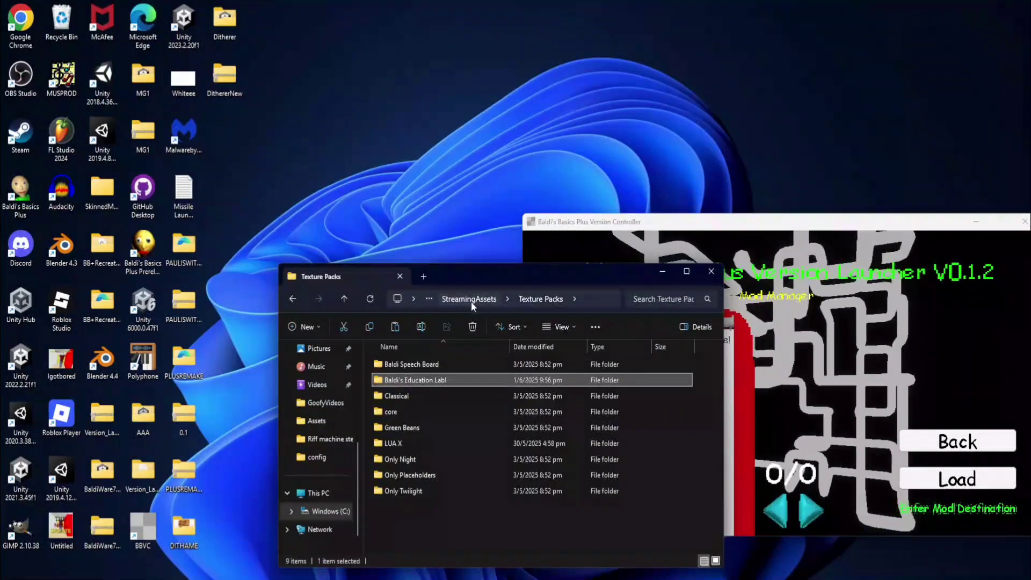
left_click(478, 302)
left_click(473, 302)
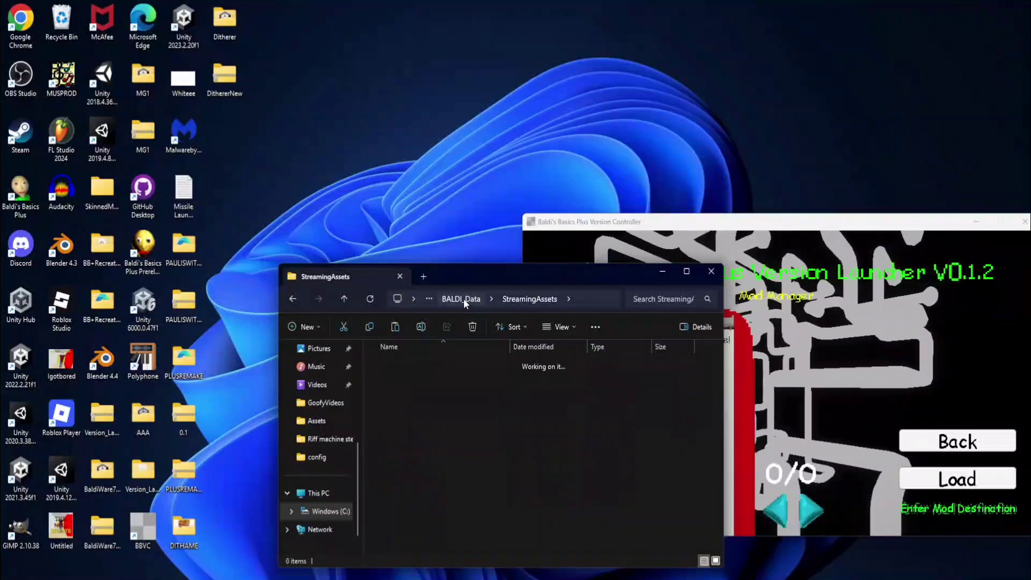
left_click(601, 305)
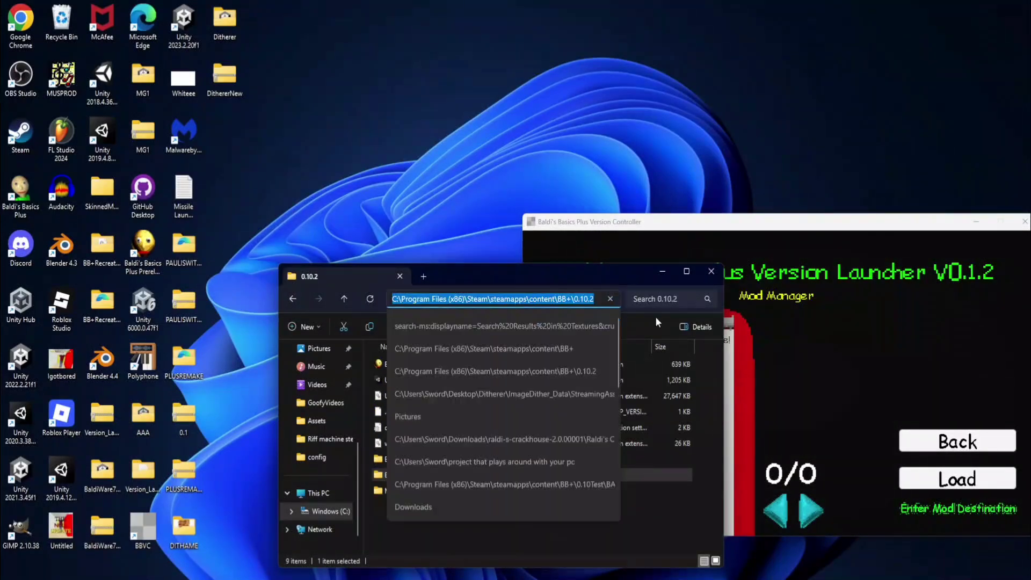
Step: Set the mod destination to C:\Program Files (x86)\Steam\steamapps\content\BB+\0.10.2 and load that version's mods
left_click(892, 372)
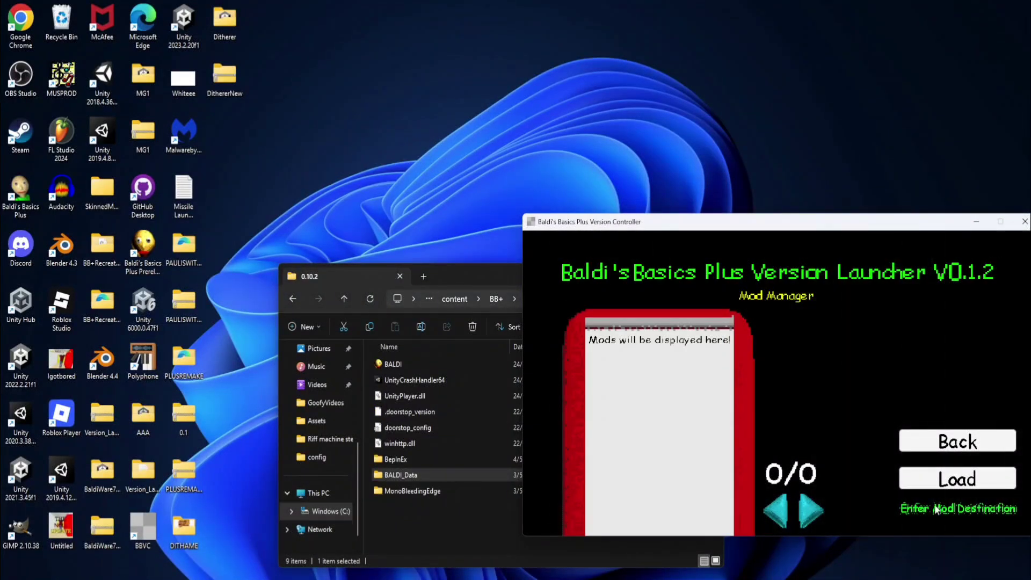
left_click_drag(802, 222, 647, 132)
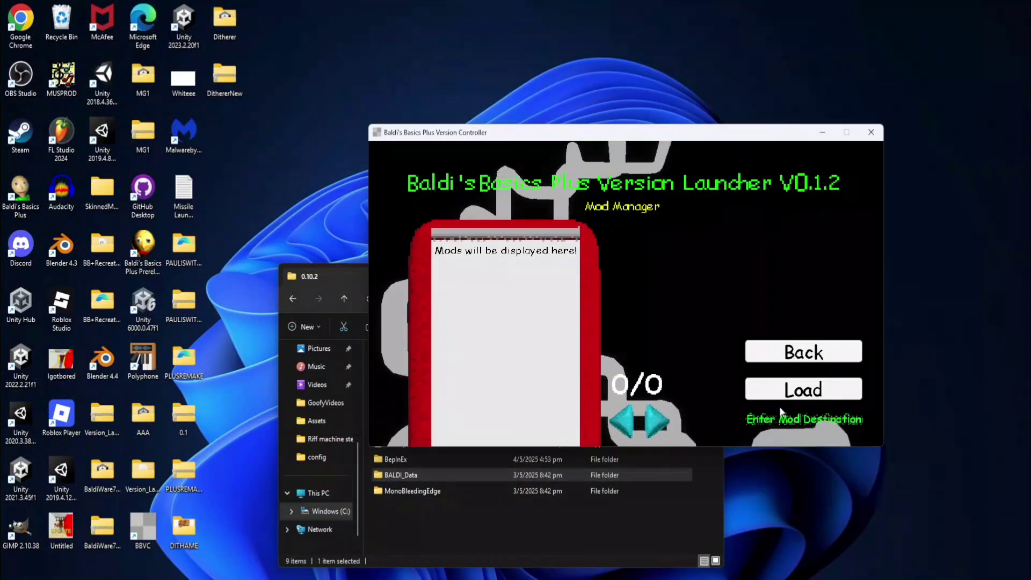
key("ctrl+v")
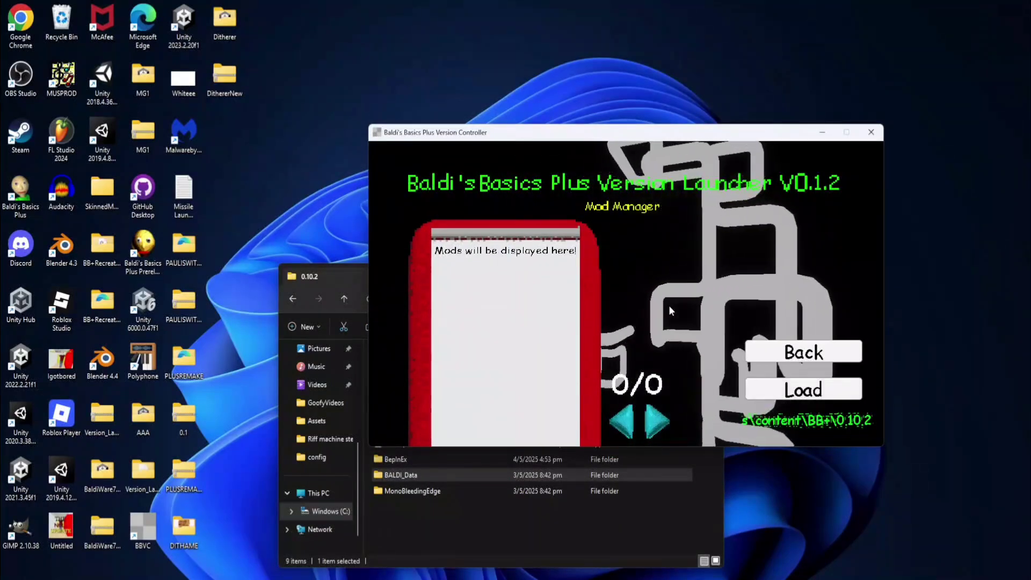
left_click(835, 394)
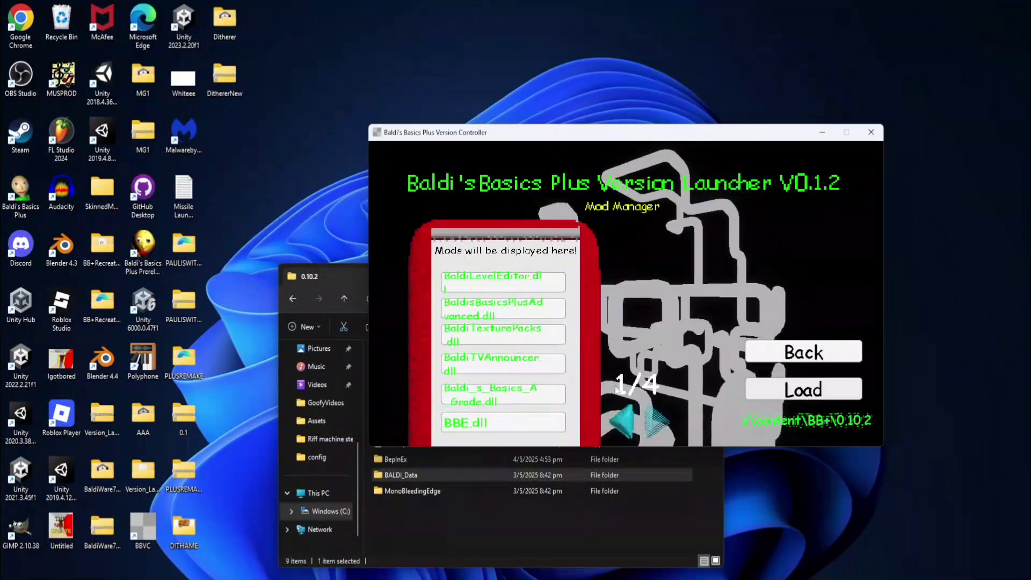
Step: Toggle mods such as BaldisBasicsPlusAdvanced.dll, Baldi_s_Basics_A Grade.dll and BBE.dll off and back on in the mod list
left_click(508, 333)
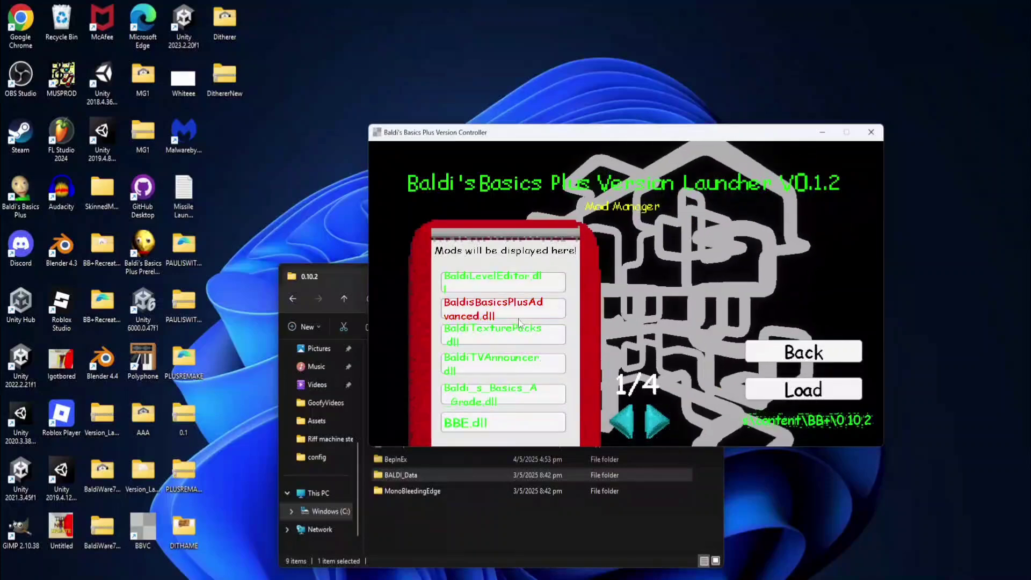
left_click(524, 365)
left_click(522, 363)
left_click(513, 336)
left_click(513, 395)
left_click(510, 419)
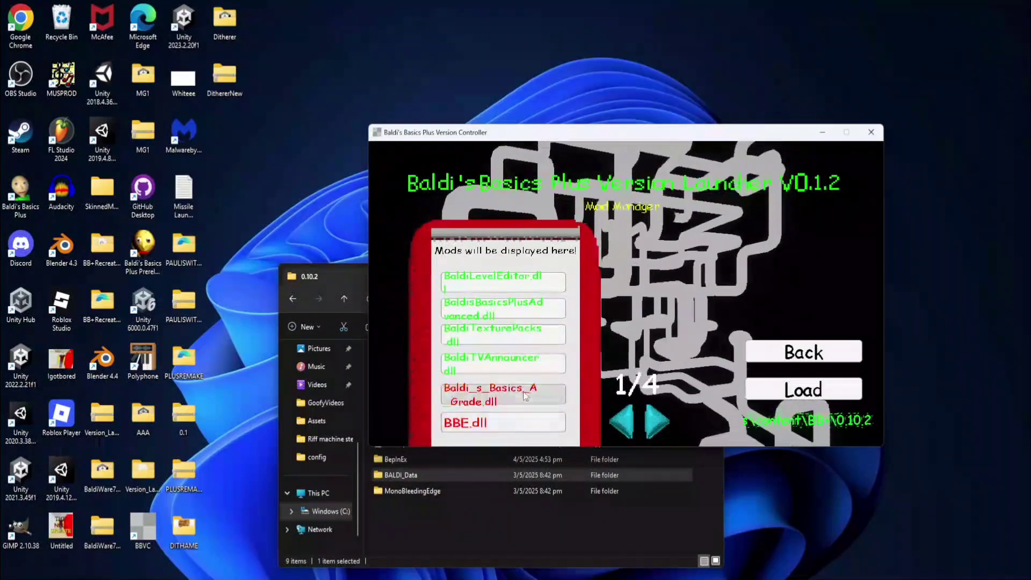
left_click(510, 419)
left_click(510, 397)
Step: Page through the Mod Manager list to its fourth page of mods
left_click(658, 420)
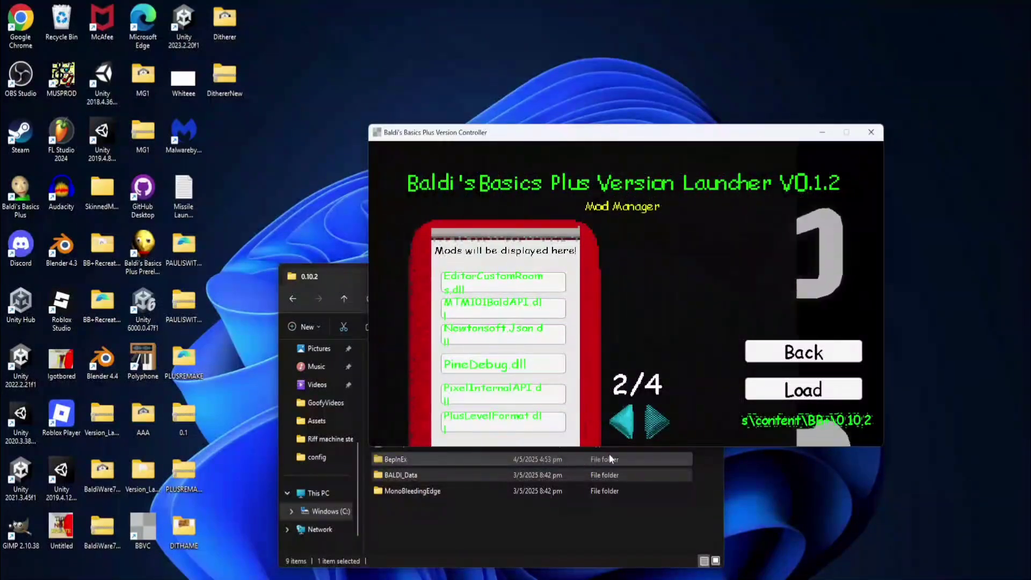
left_click(652, 432)
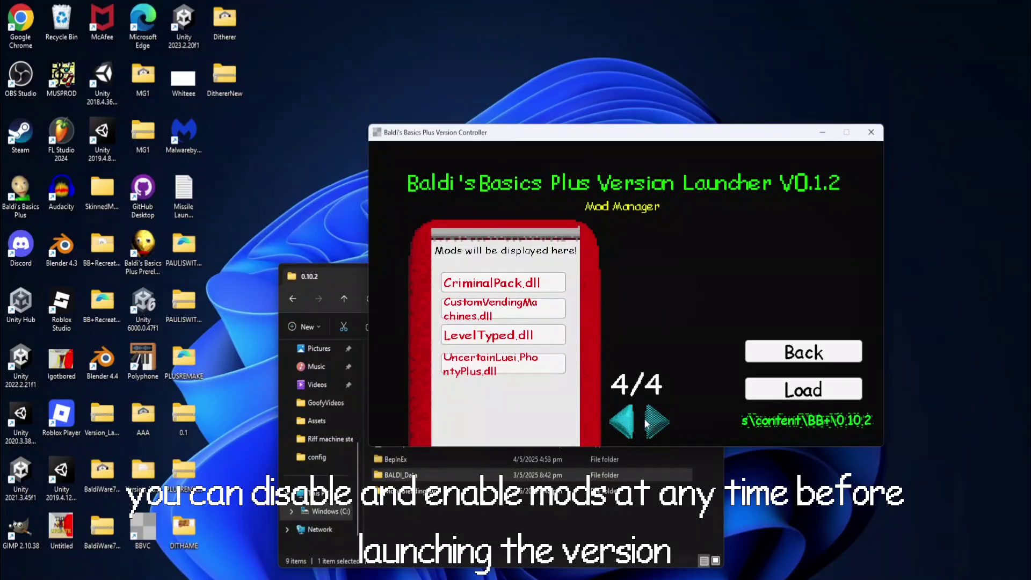
Step: Reopen the 0.10.2 game folder from BB+ and go into the DisabledMods folder inside BepInEx
left_click(626, 472)
left_click(588, 298)
left_click(573, 371)
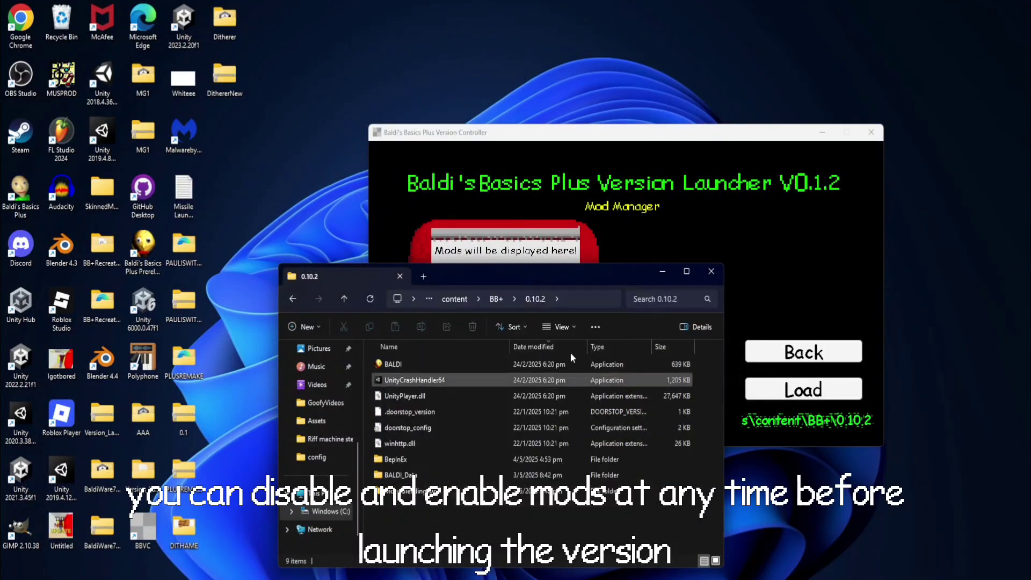
left_click(497, 298)
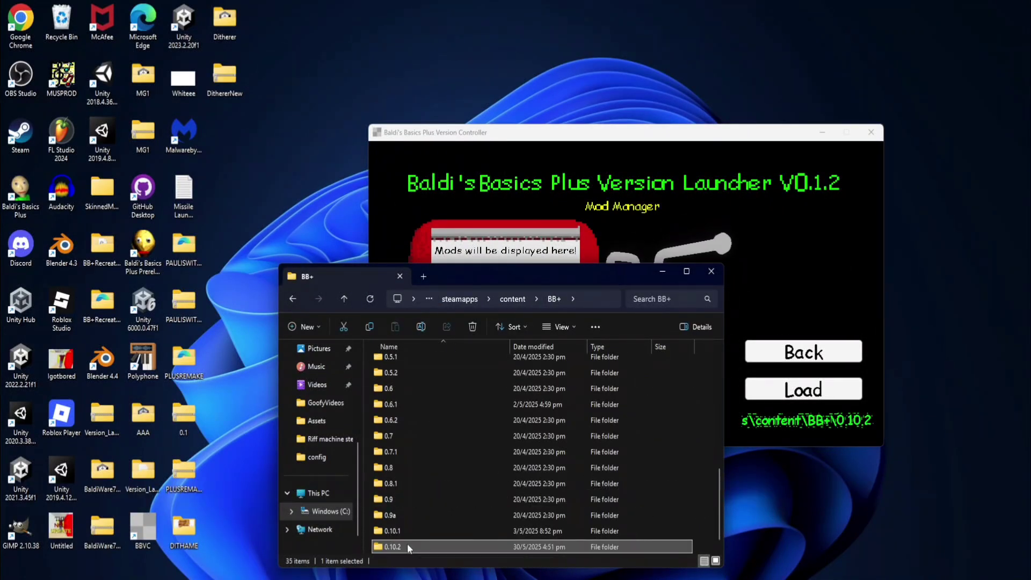
double_click(392, 546)
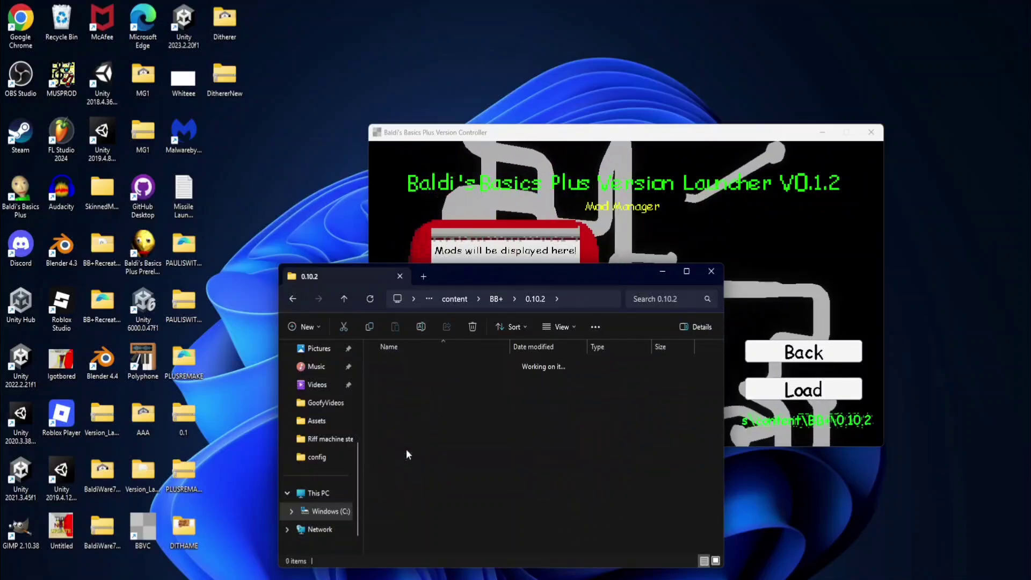
double_click(404, 386)
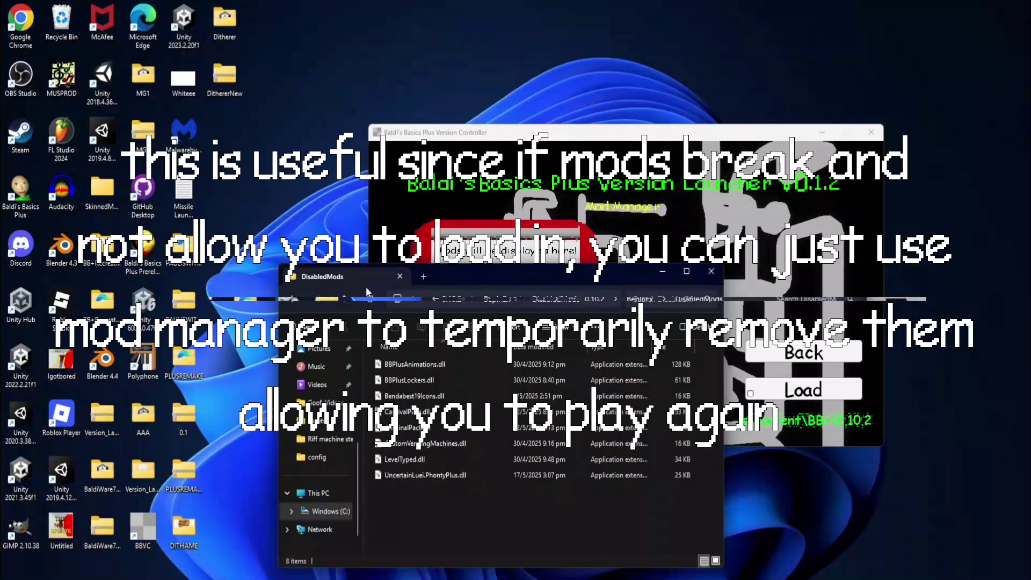
Step: Return to the BepInEx folder and open its plugins folder in a separate tab to view the enabled mods
left_click(293, 299)
middle_click(399, 460)
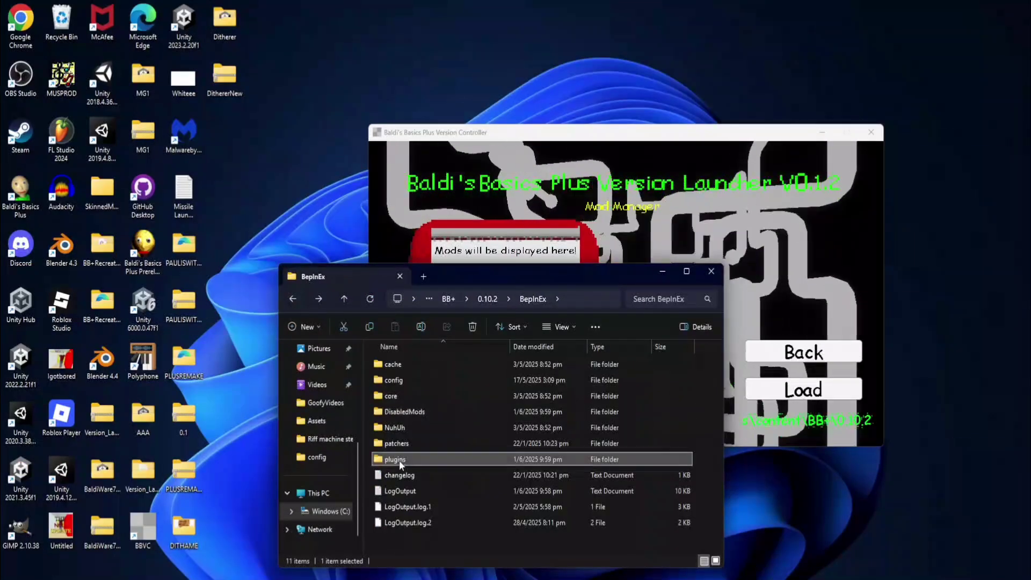
left_click(461, 277)
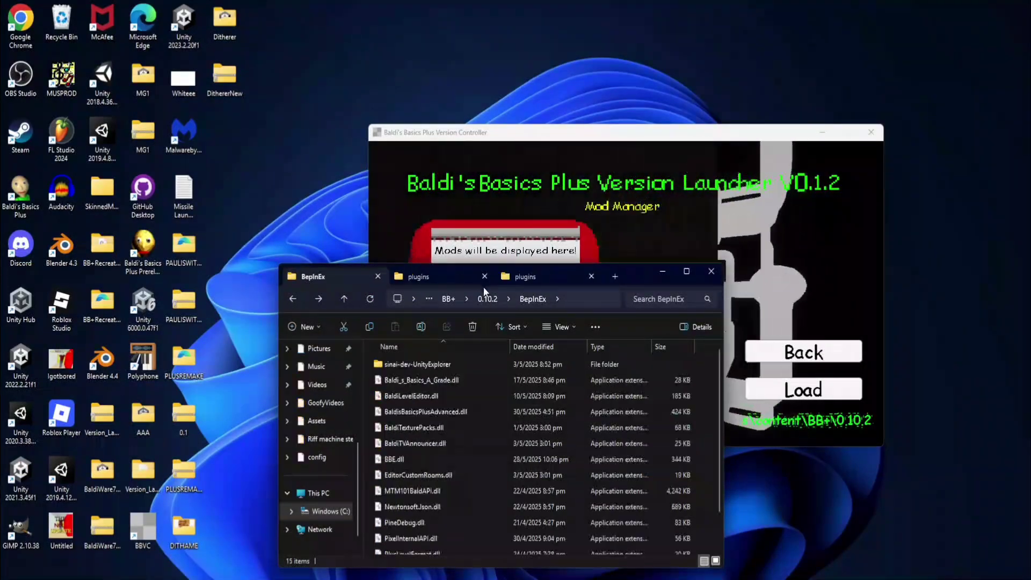
Step: Split the plugins tab into its own window and arrange it beside the BepInEx window beneath the version launcher
left_click_drag(457, 276, 399, 203)
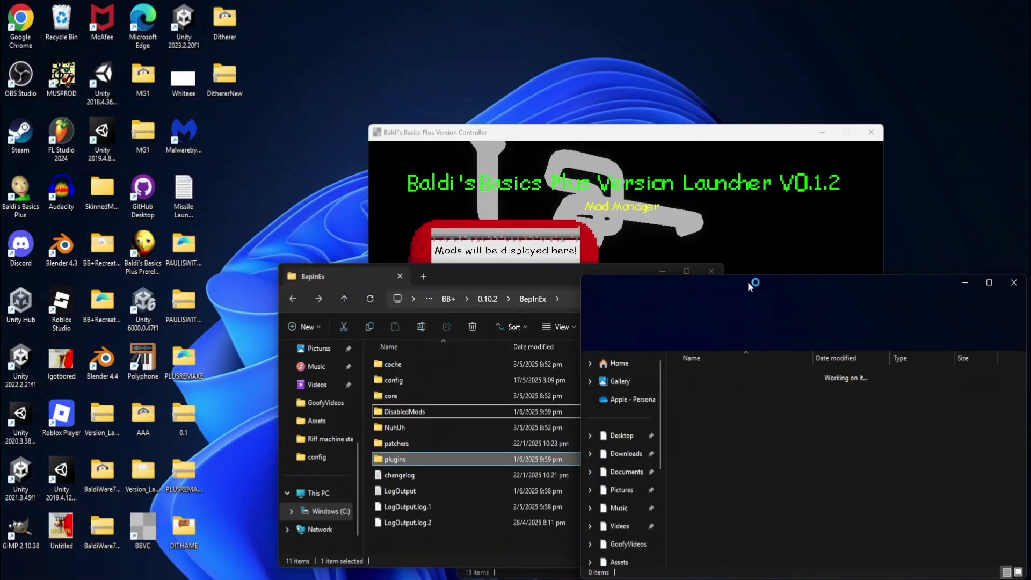
left_click_drag(678, 137, 723, 12)
left_click(391, 273)
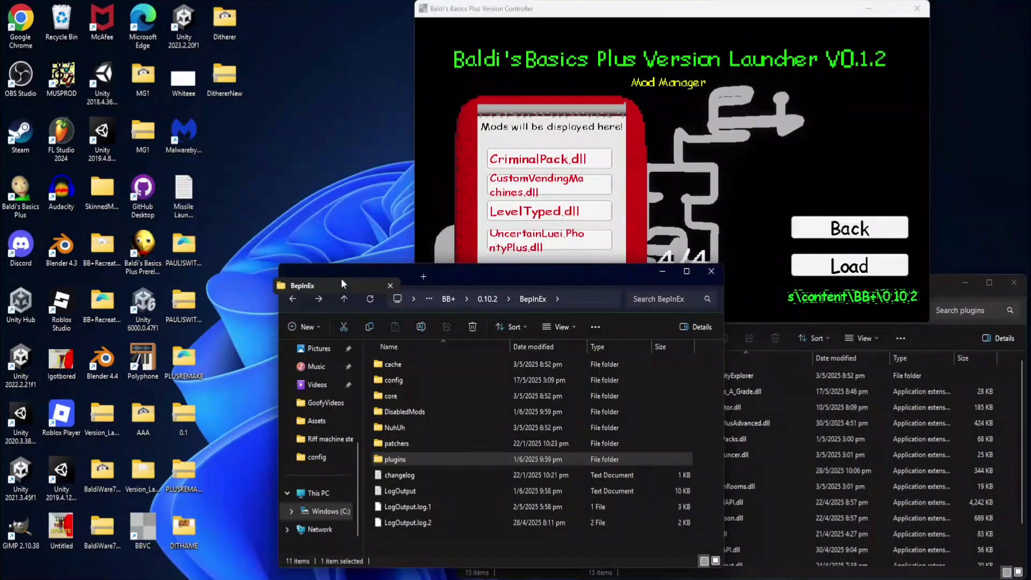
left_click_drag(340, 278, 494, 281)
left_click_drag(578, 291, 321, 294)
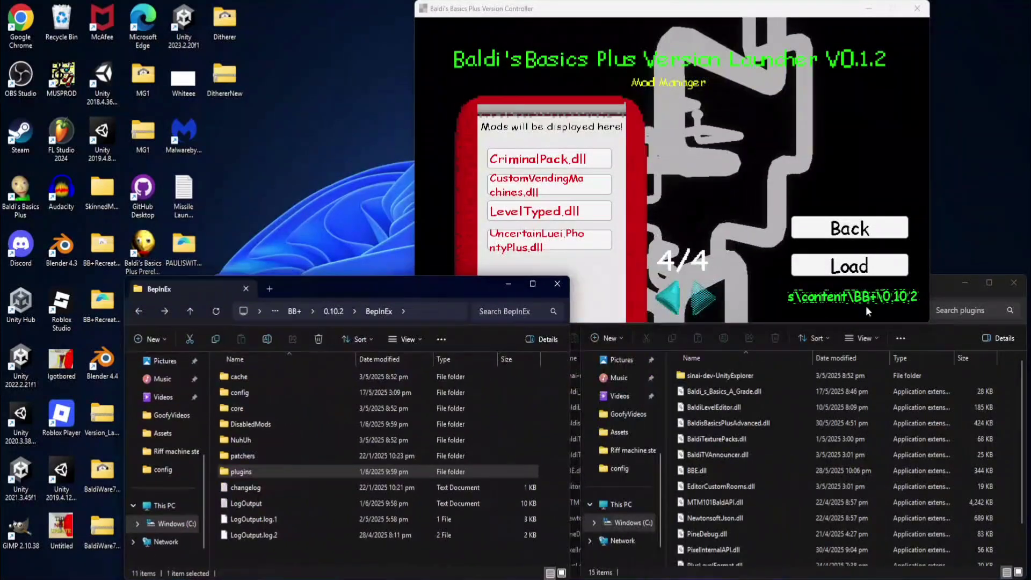
left_click(936, 284)
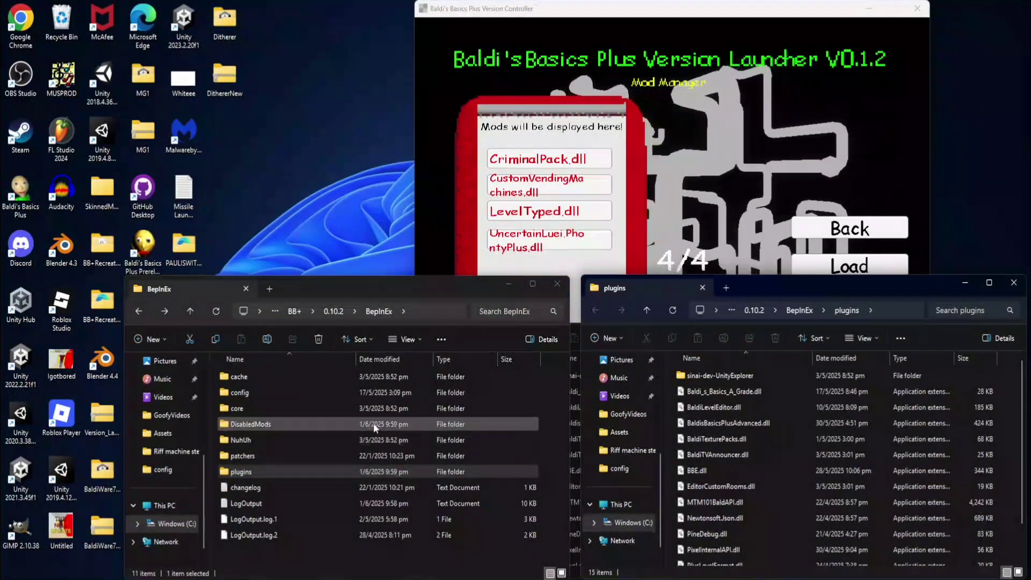
Step: Toggle CriminalPack.dll and page back to the second page of mods, then open the DisabledMods folder beside plugins
left_click(604, 161)
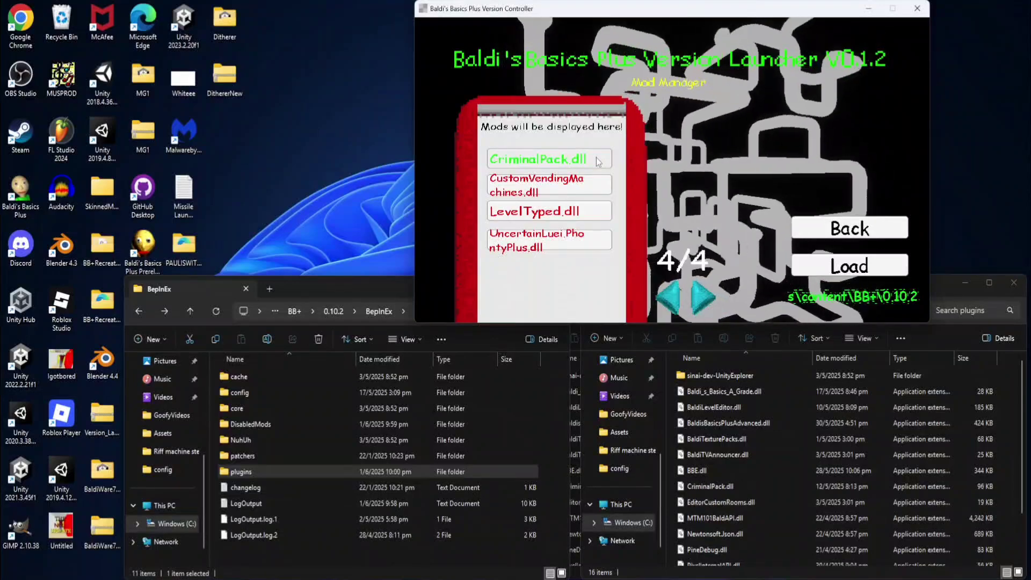
left_click(679, 296)
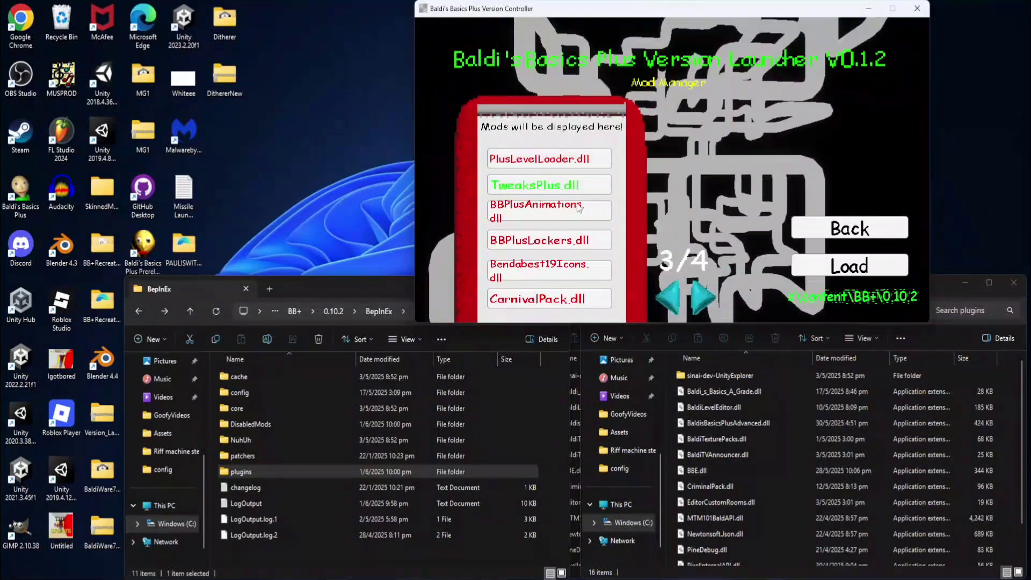
left_click(654, 295)
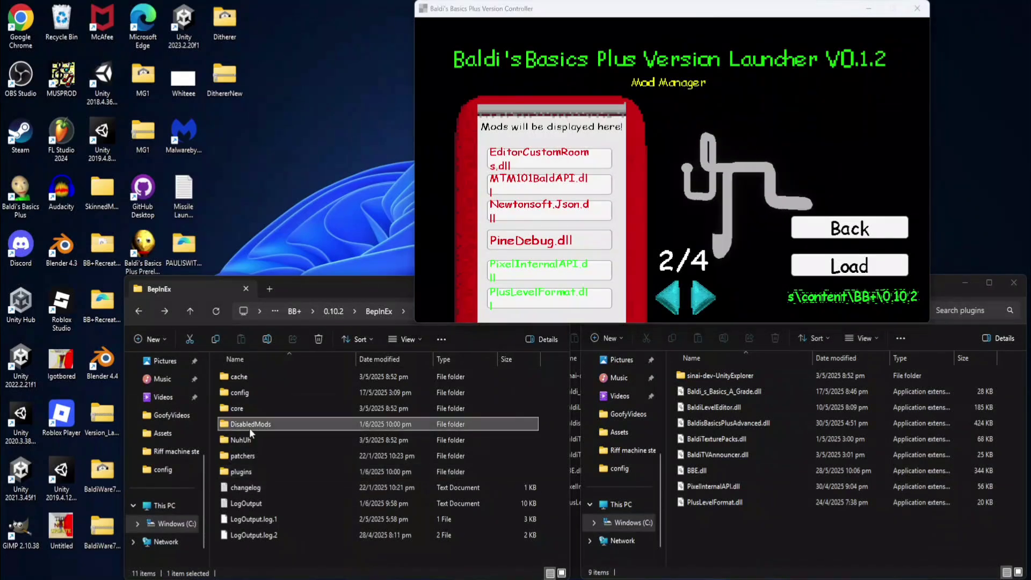
double_click(249, 425)
Step: Enable the mods on the third page, plus CriminalPack.dll, CustomVendingMachines.dll and UncertainLuei.PhontyPlus.dll on the fourth page
left_click(555, 203)
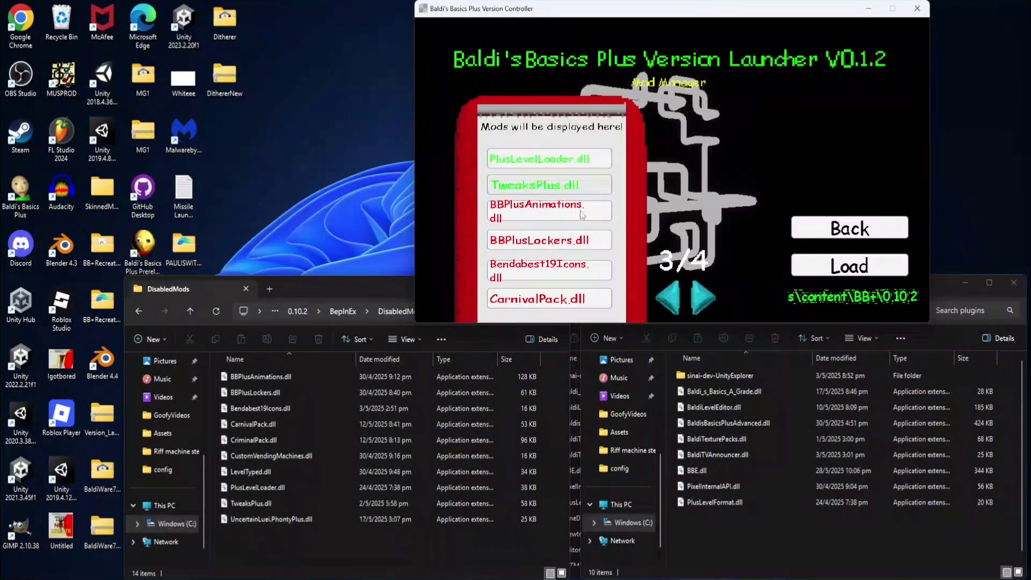
left_click(704, 297)
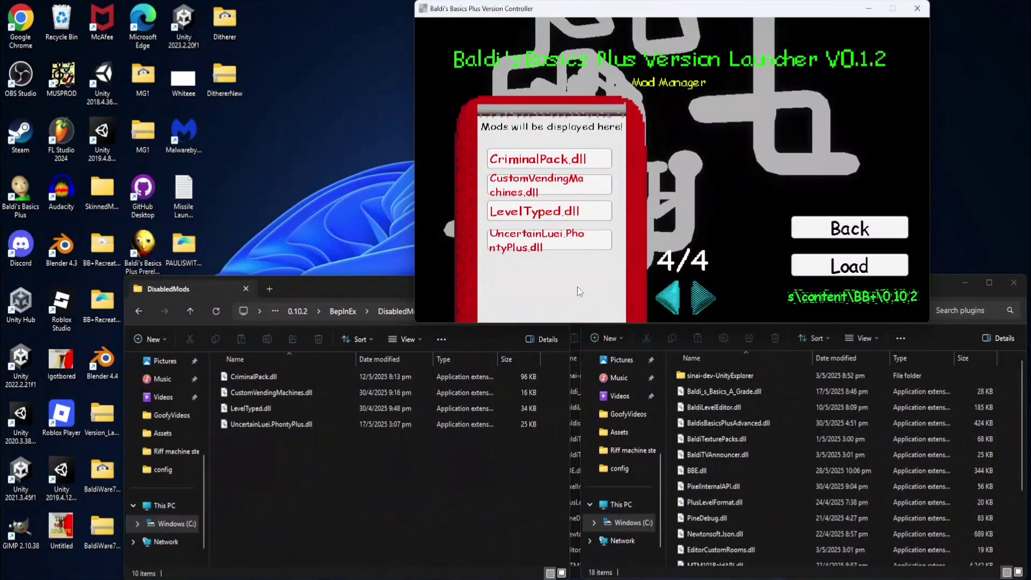
left_click(595, 160)
left_click(585, 186)
left_click(582, 236)
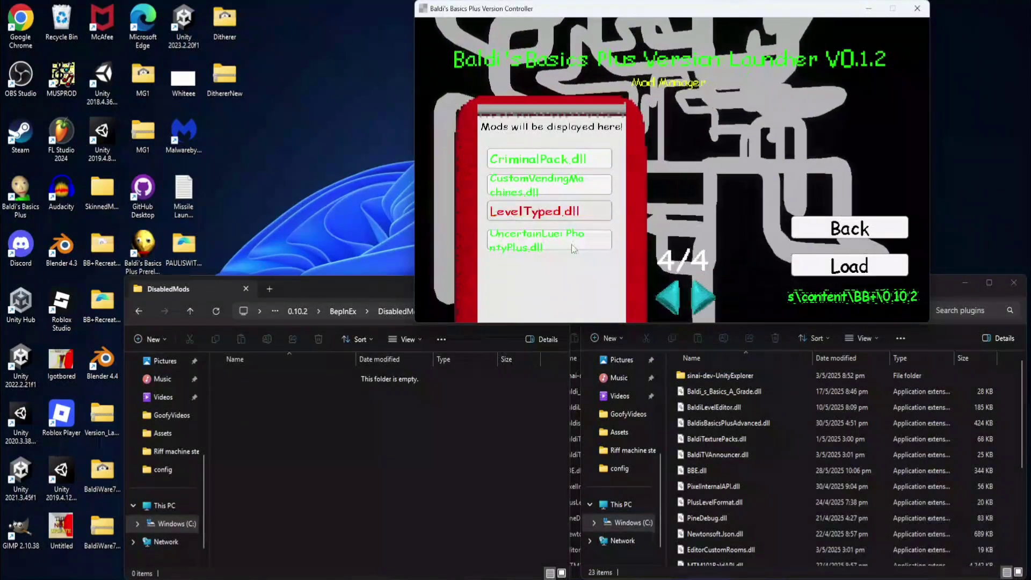
Step: Enable LevelTyped.dll, toggle UncertainLuei.PhontyPlus.dll off and on, and disable CriminalPack.dll
left_click(572, 244)
left_click(572, 214)
left_click(571, 232)
left_click(576, 234)
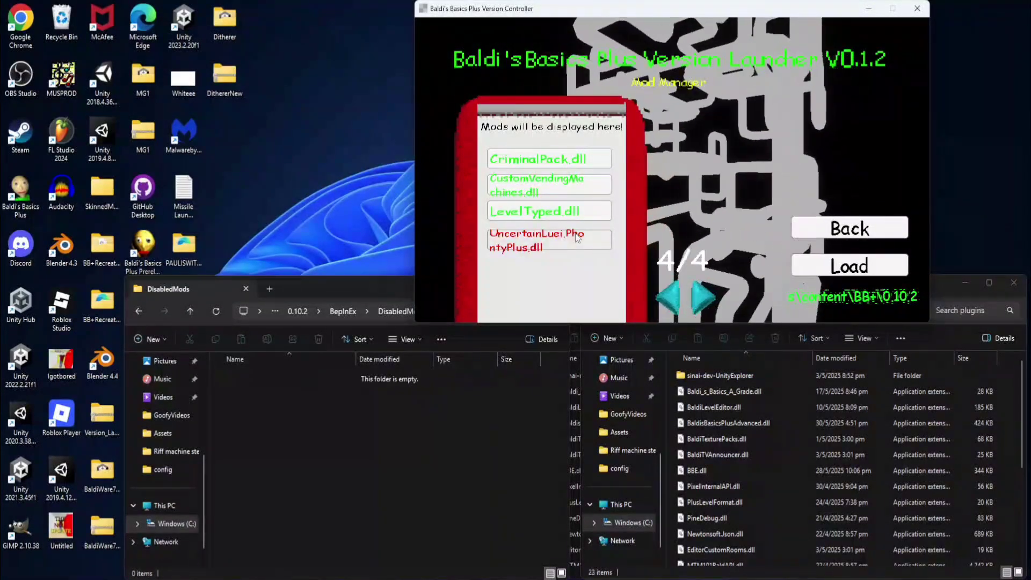
left_click(569, 160)
Step: Toggle BBPlusLockers.dll, Bendabest19Icons.dll and CarnivalPack.dll on the third page of the mod list
left_click(669, 297)
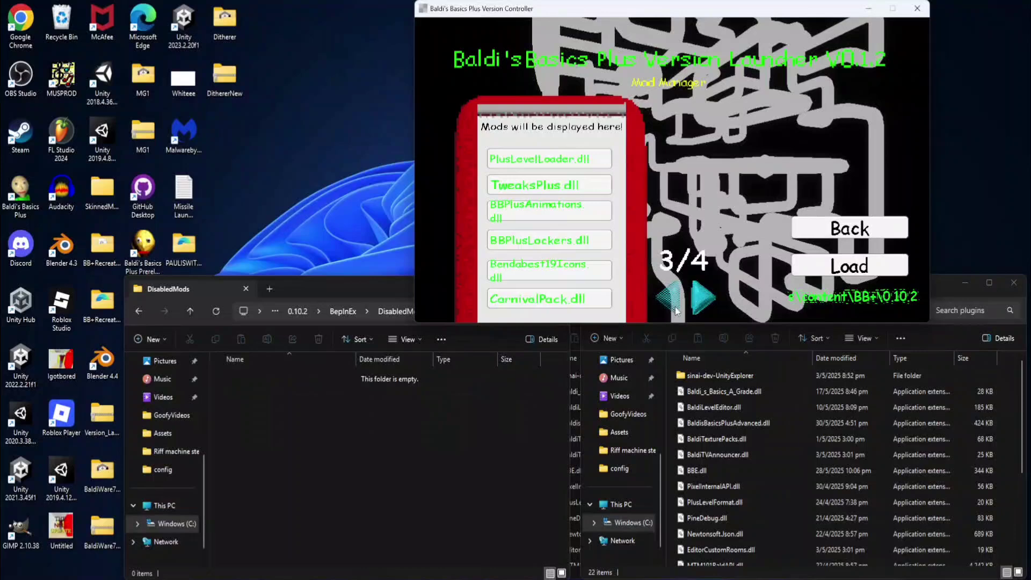
left_click(578, 271)
left_click(575, 296)
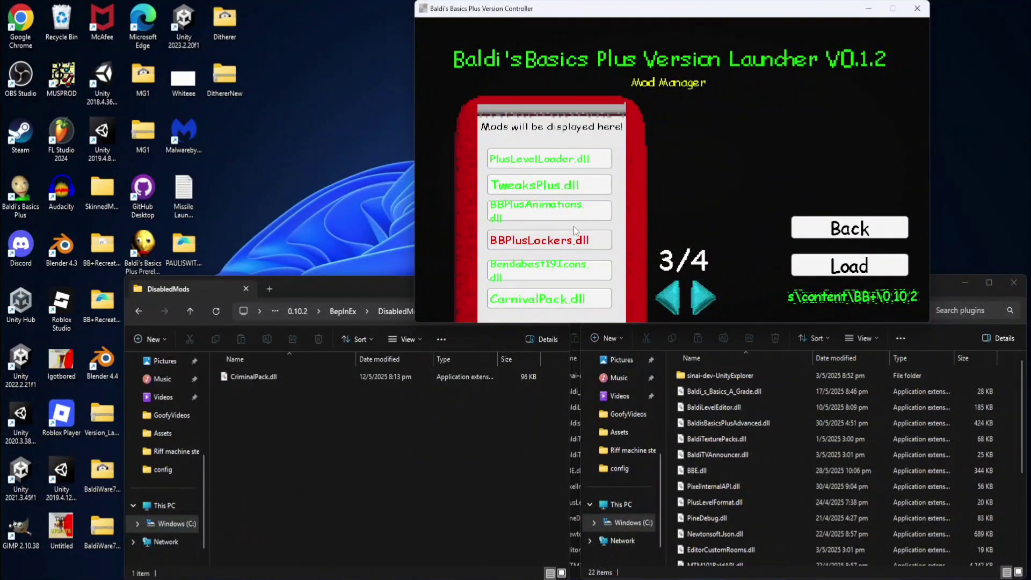
left_click(591, 275)
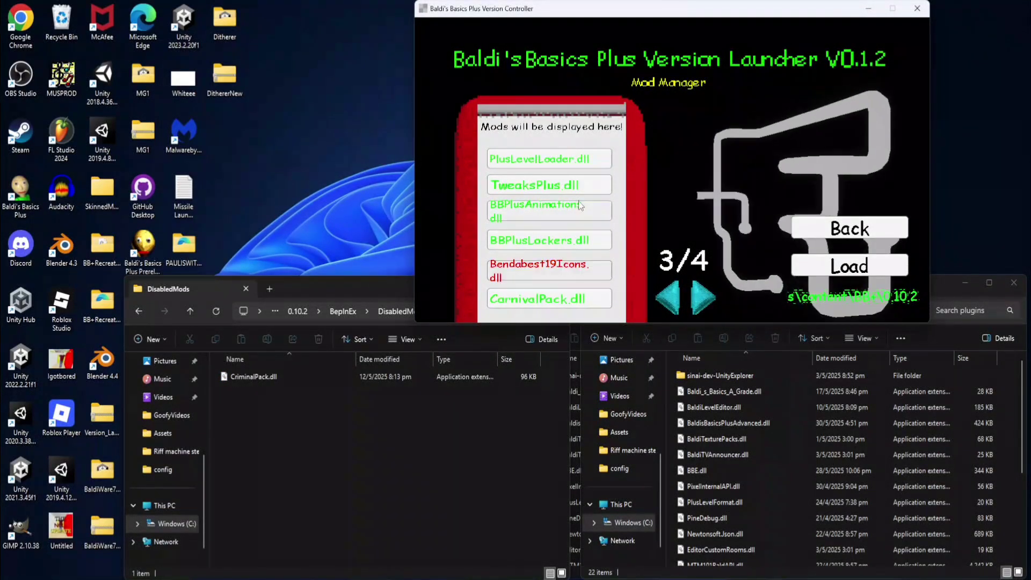
Step: Switch to Discord and send "btw Im recording bbvl tutorial so" in the art channel of the launcher's server
type("btw Im recording bb")
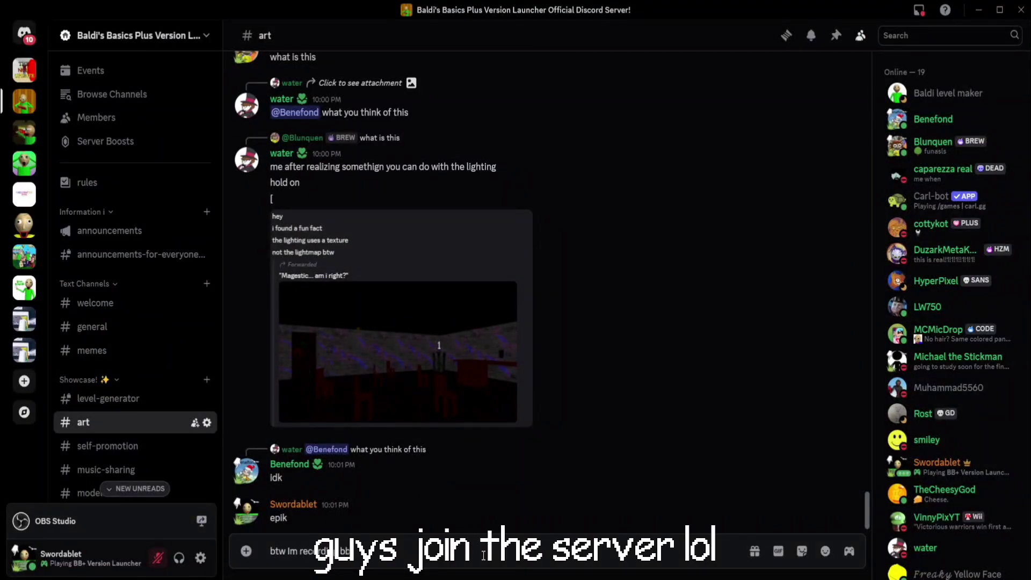
type("vl tutorial so")
key("Return")
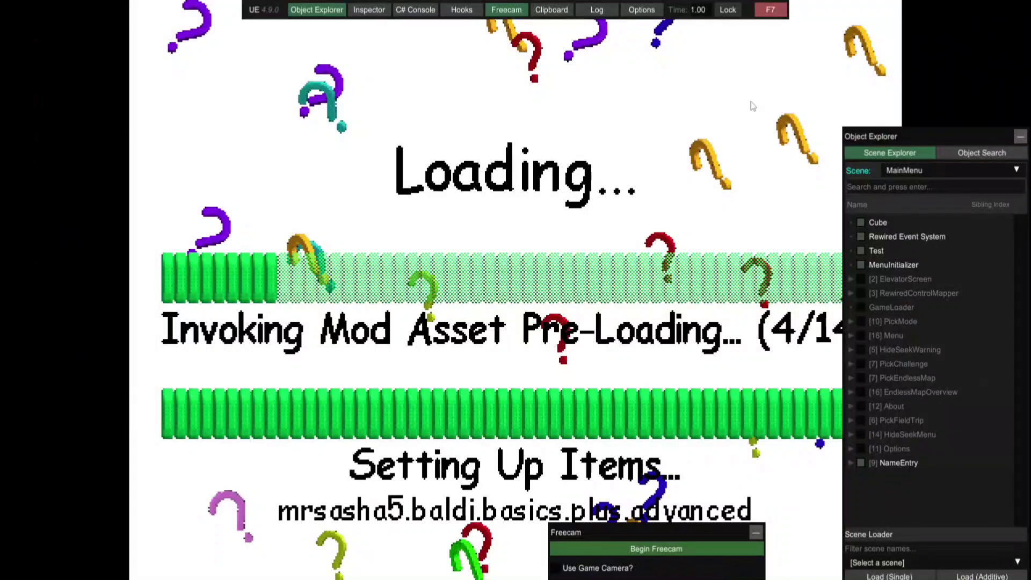
Step: Hide the UnityExplorer overlay in the loading game, then launch version 0.10.2 from the version launcher's main screen
left_click(770, 11)
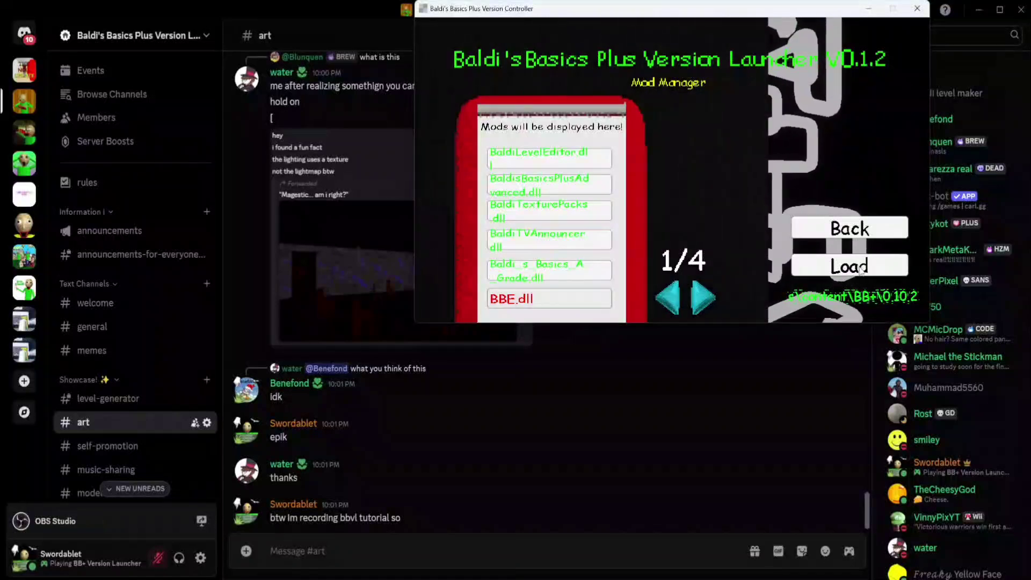
left_click(860, 234)
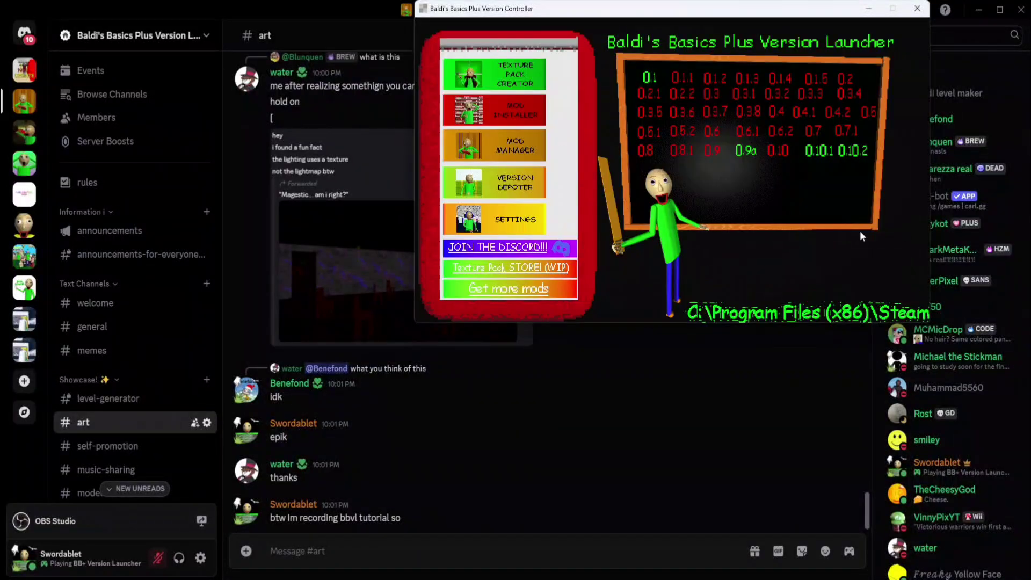
left_click(846, 150)
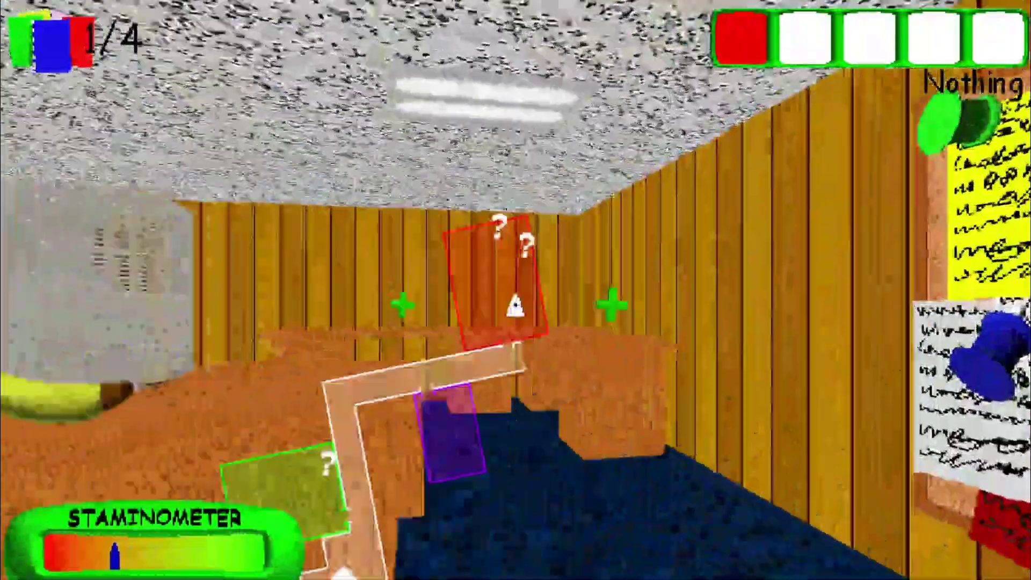
key("shift+w")
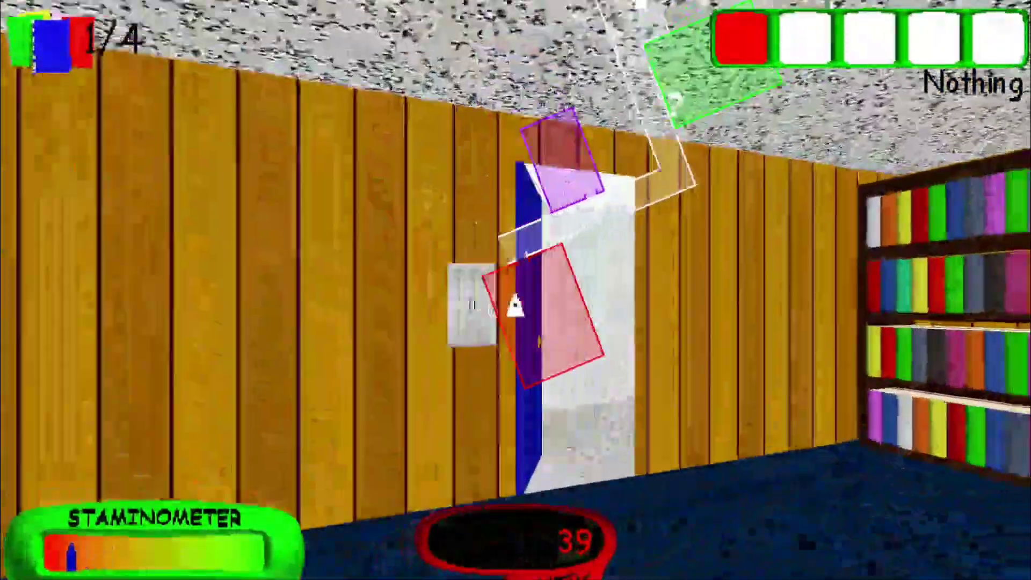
key("w")
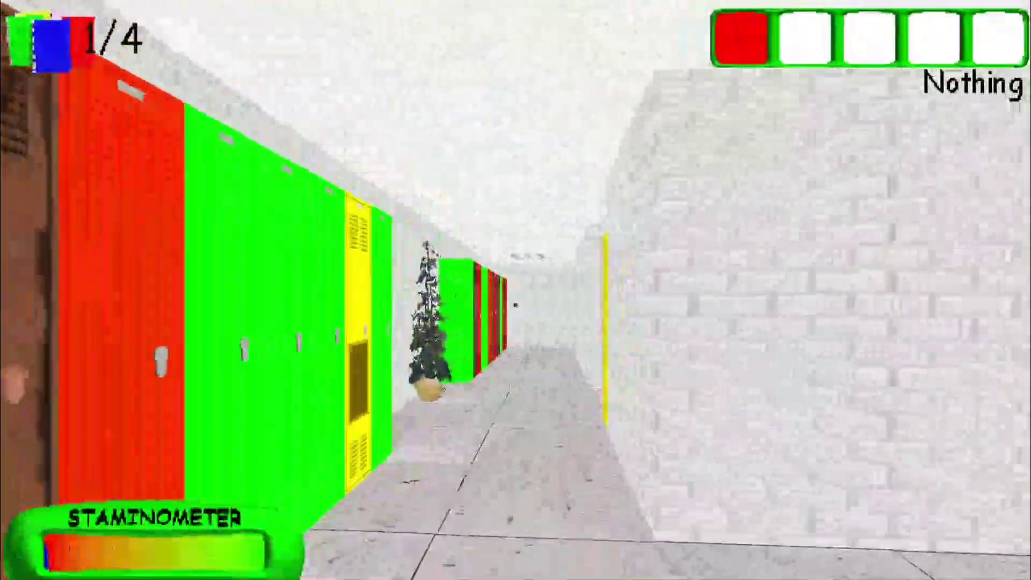
key("w")
key("Tab")
left_click(390, 218)
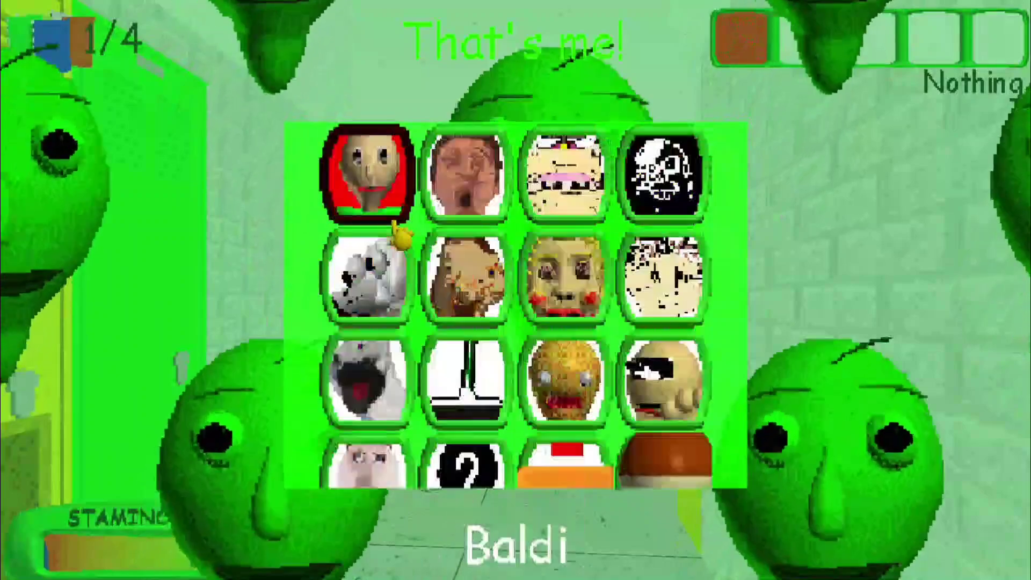
scroll(486, 301, "down", 5)
left_click(591, 170)
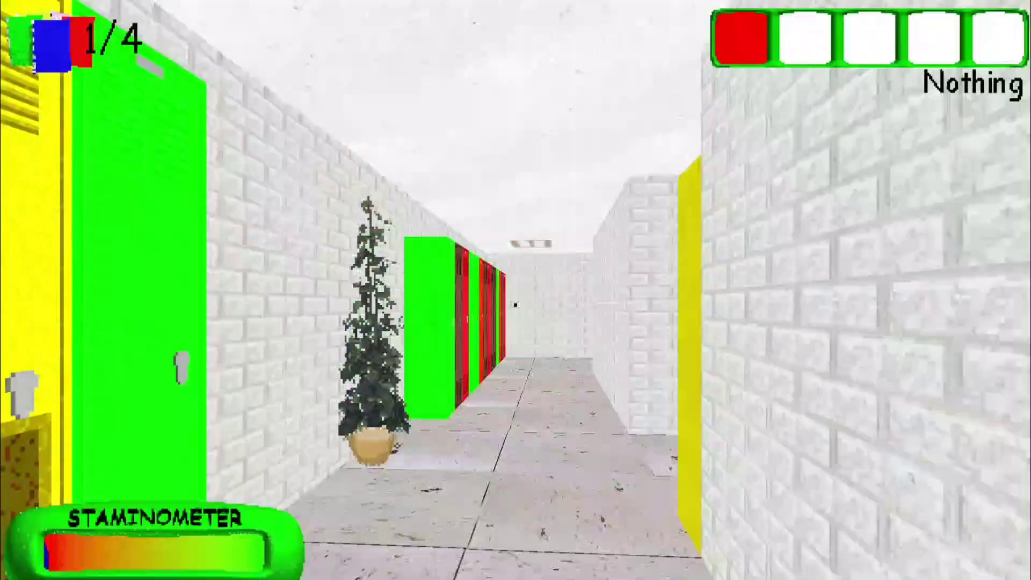
key("w")
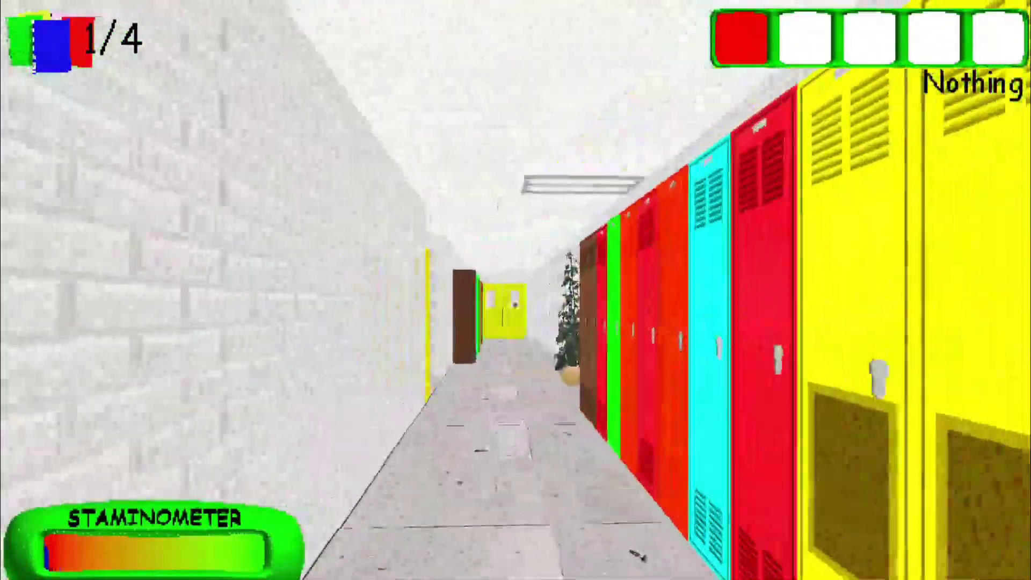
key("Tab")
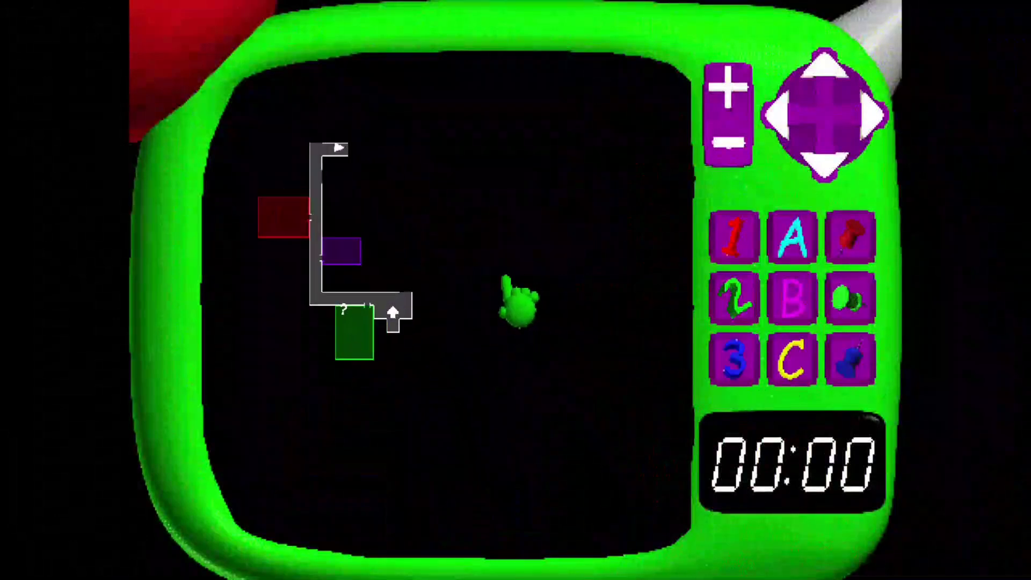
key("Tab")
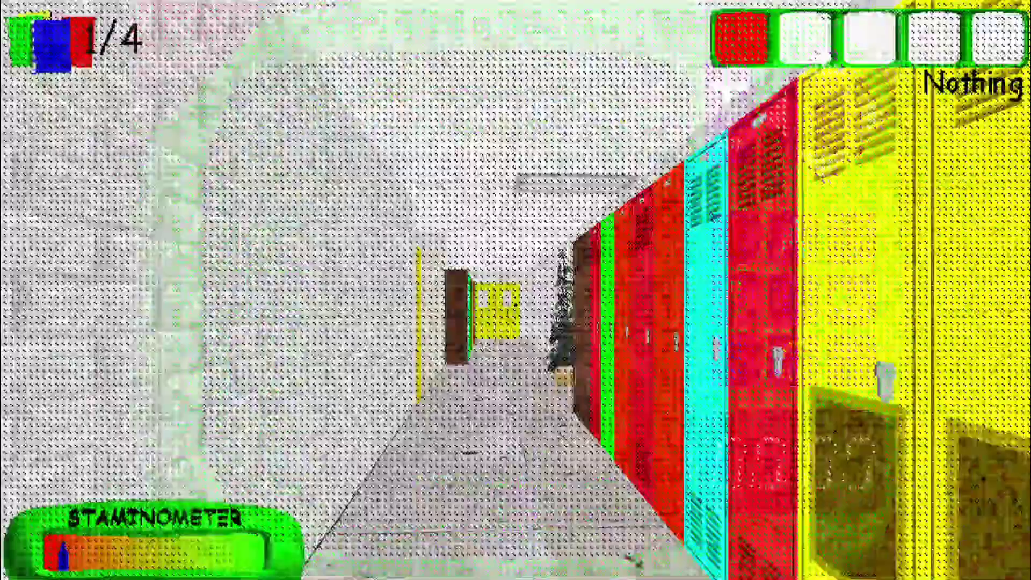
key("c")
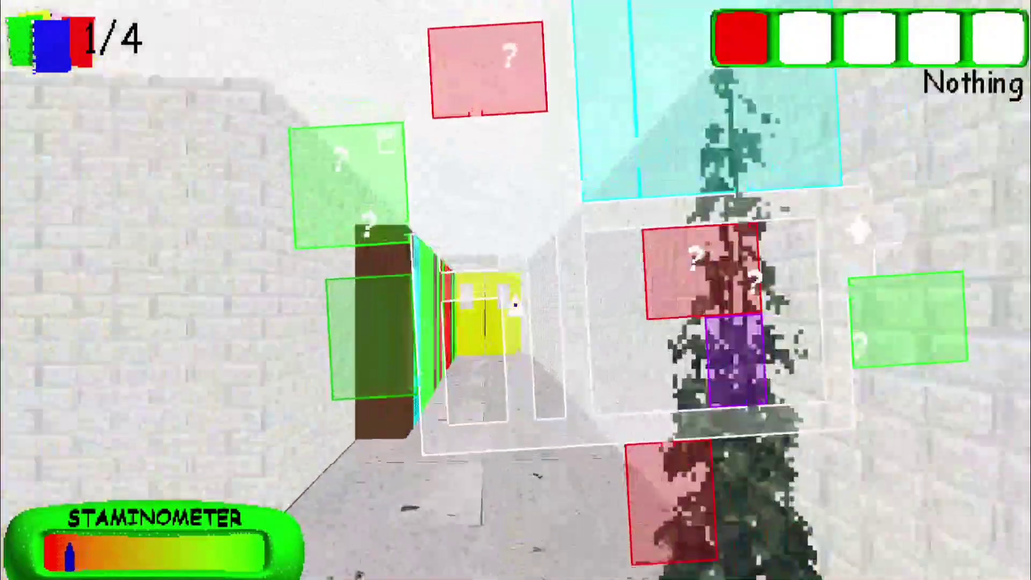
key("shift+w")
key("shift+w")
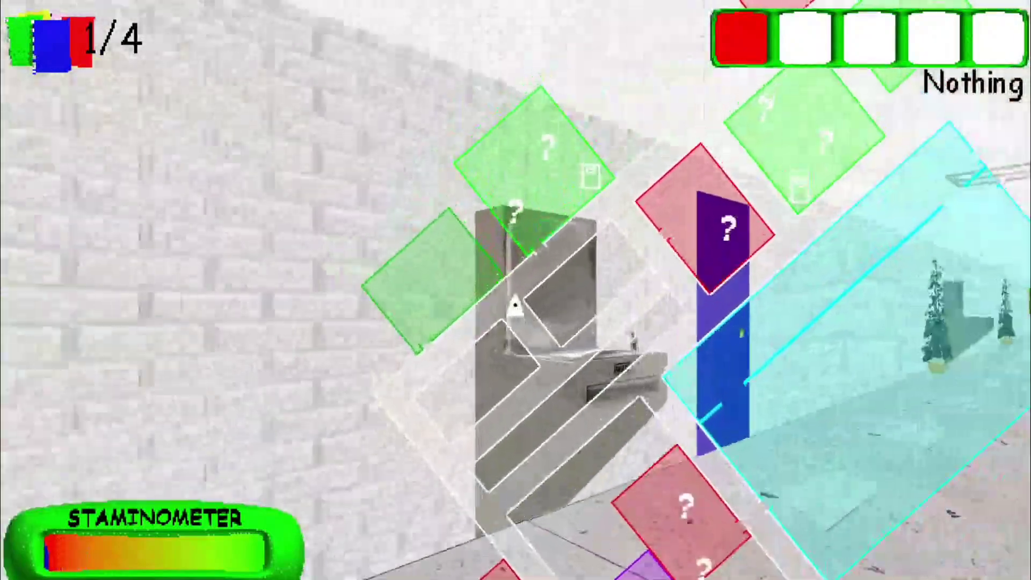
left_click(515, 304)
key("Tab")
left_click(515, 304)
key("shift+w")
left_click(514, 304)
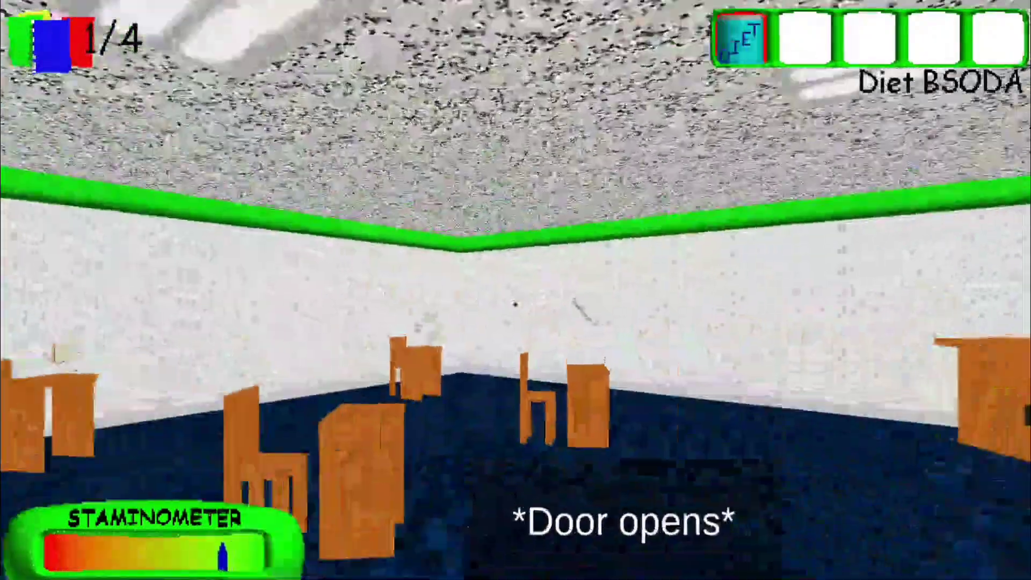
left_click(515, 305)
left_click(515, 304)
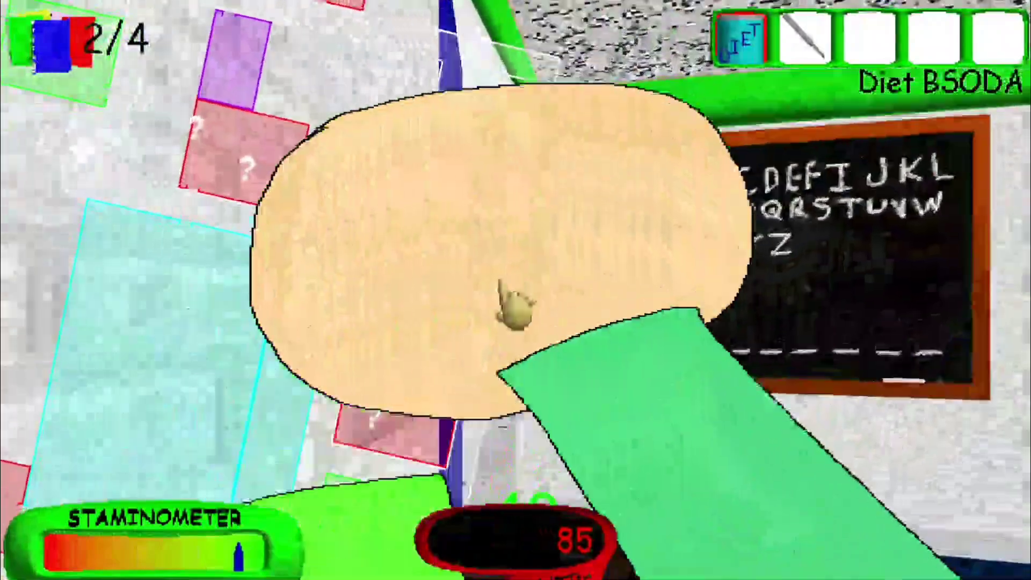
key("shift+w")
scroll(515, 305, "down", 1)
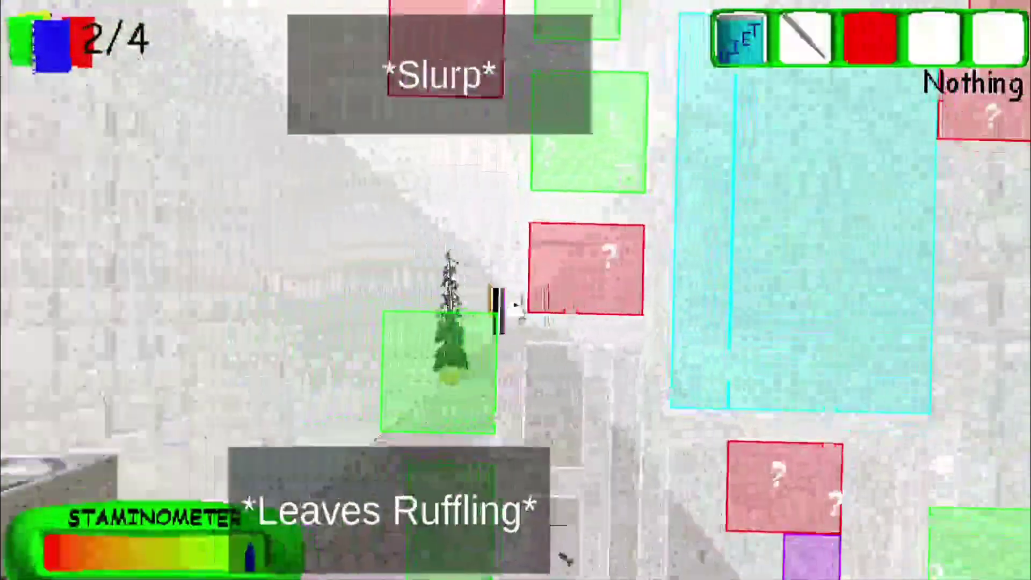
key("shift+w")
scroll(515, 305, "up", 1)
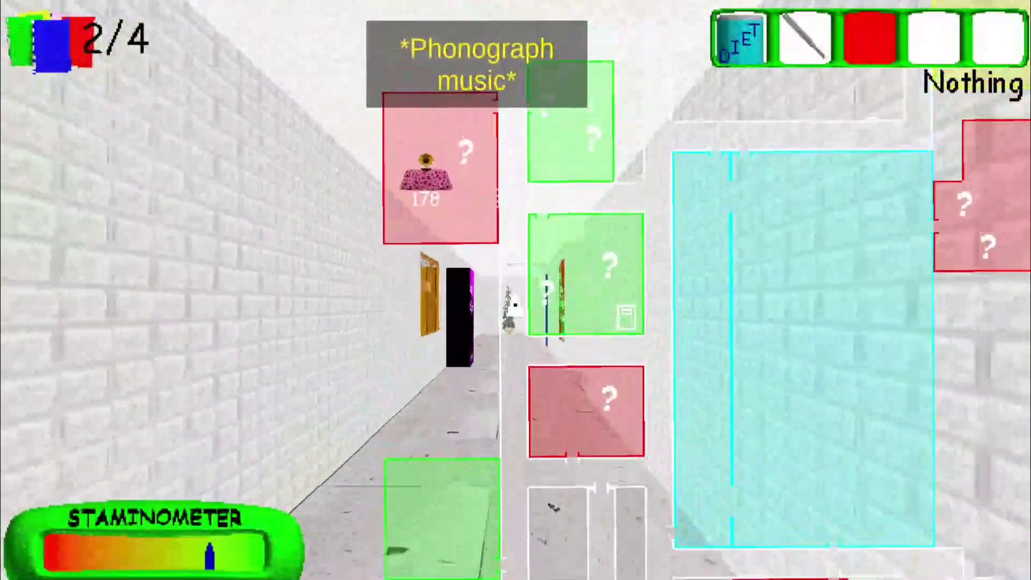
left_click(515, 305)
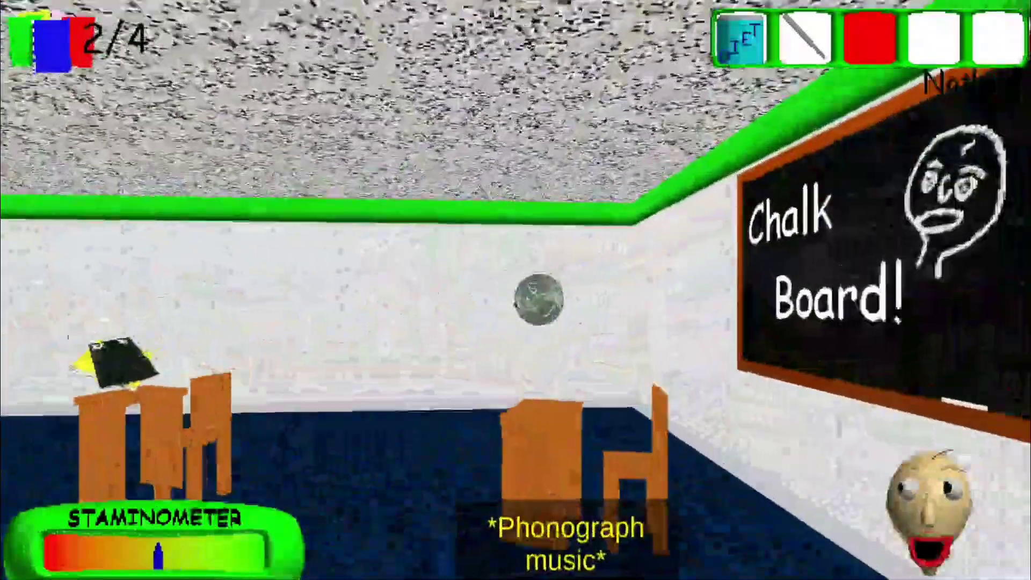
left_click(515, 305)
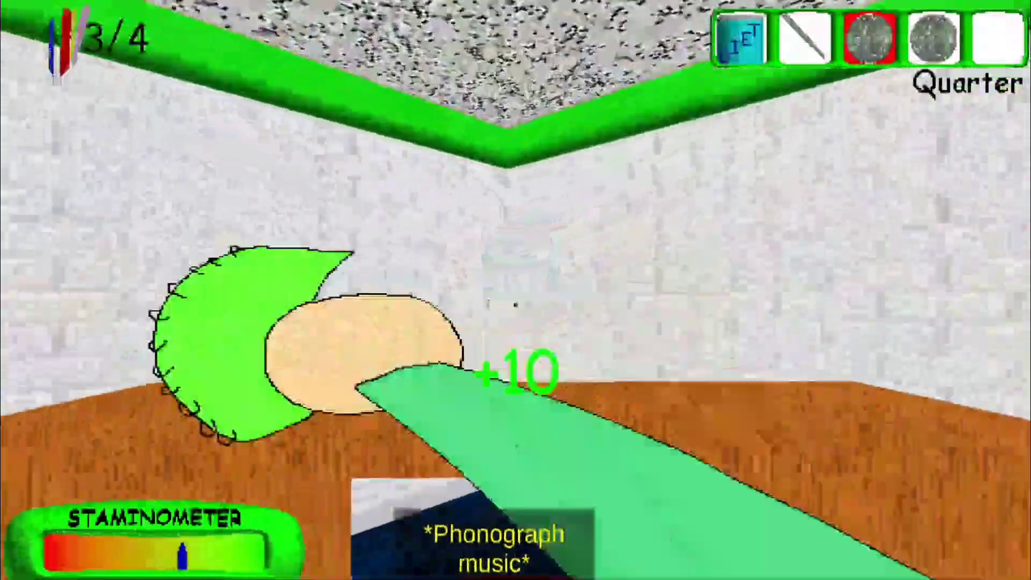
key("shift+w")
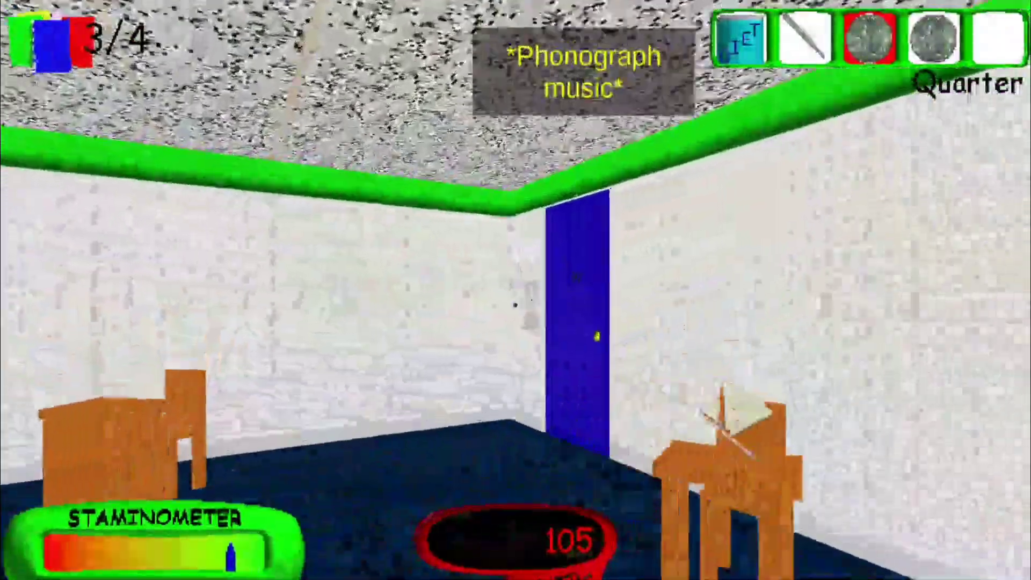
Step: Go through the blue classroom door into the hallway and toggle the Player's Trigger option in the green in-game menu
left_click(515, 305)
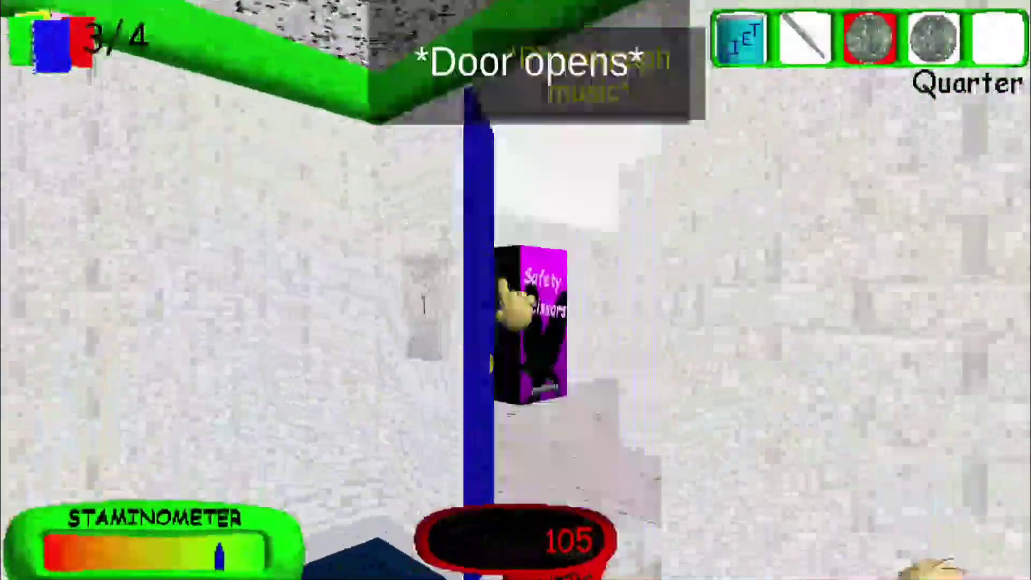
key("alt+Tab")
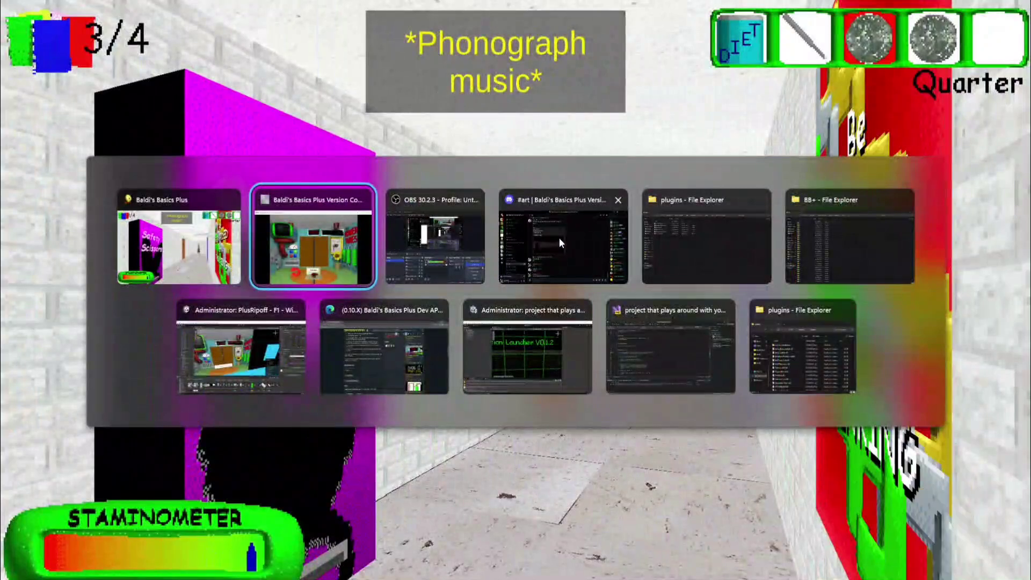
left_click(191, 231)
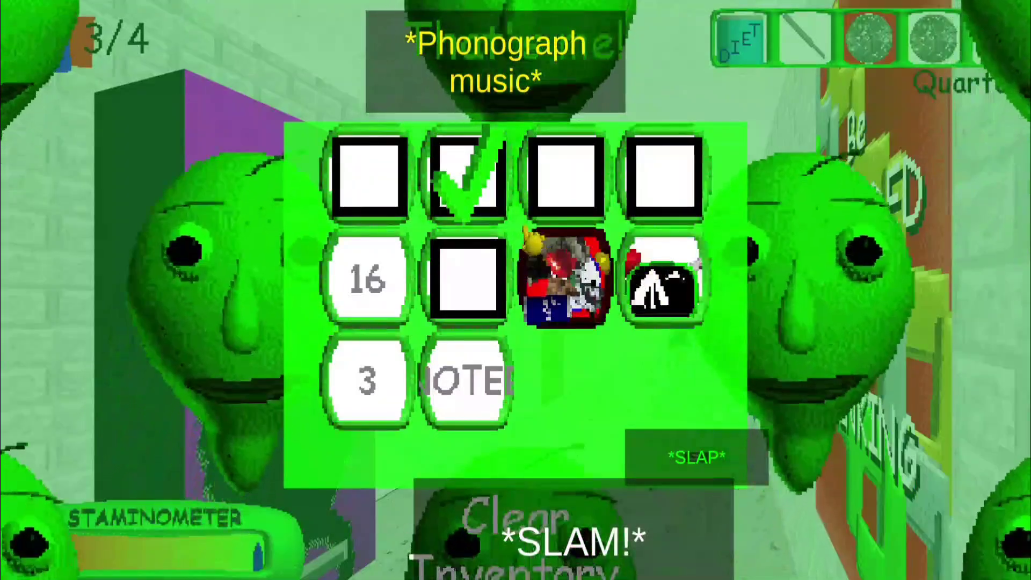
left_click(504, 190)
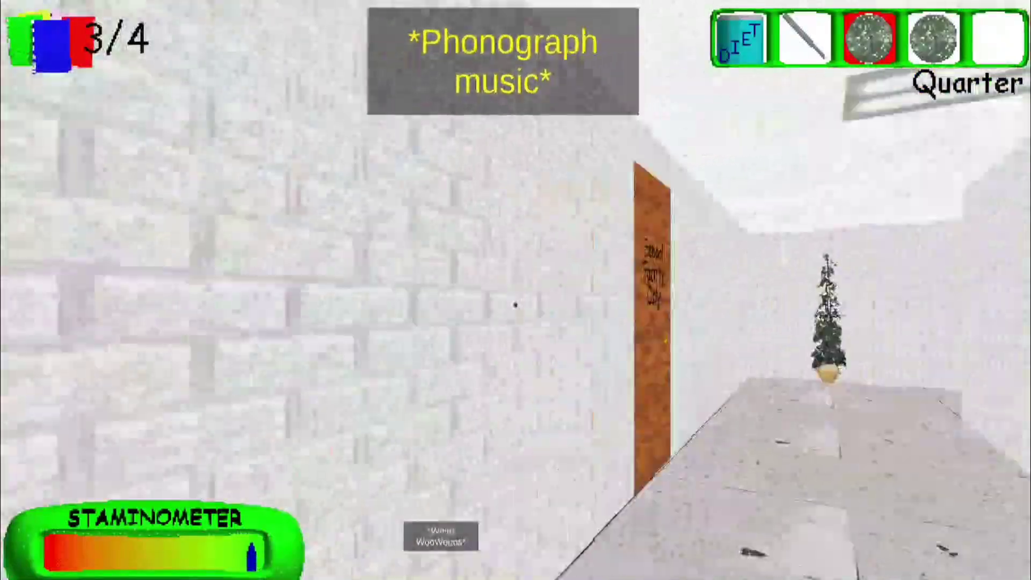
Step: Run down the hallway into the room with the phonograph and toggle Player's Trigger again in the green menu
key("shift+w")
left_click(516, 305)
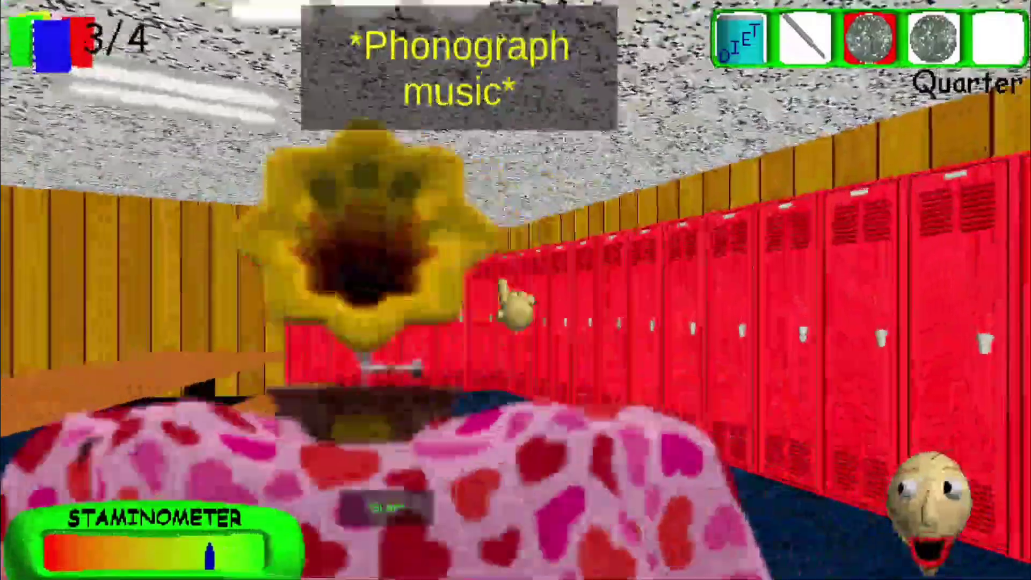
key("alt+Tab")
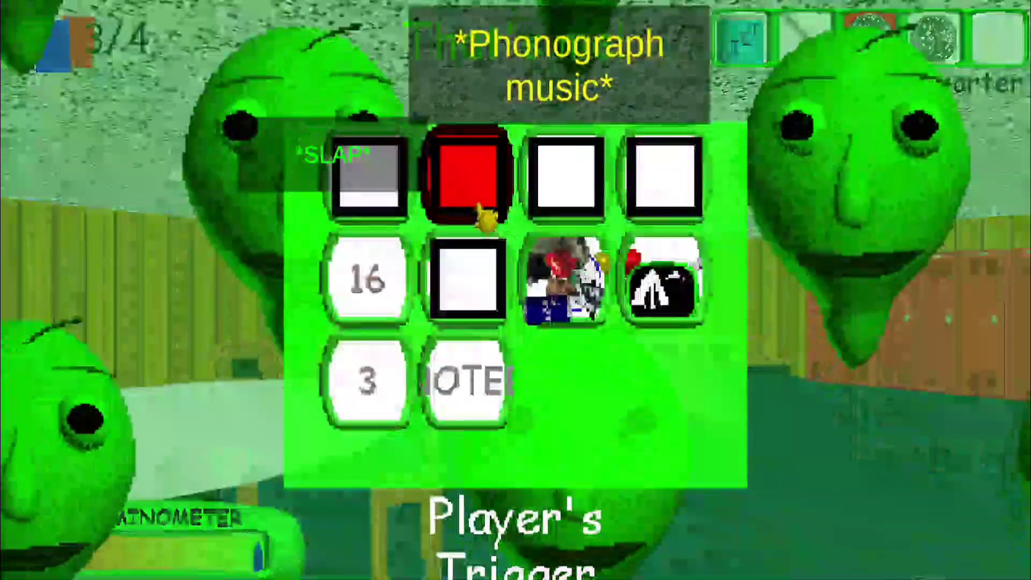
left_click(479, 211)
scroll(617, 241, "down", 3)
left_click(617, 242)
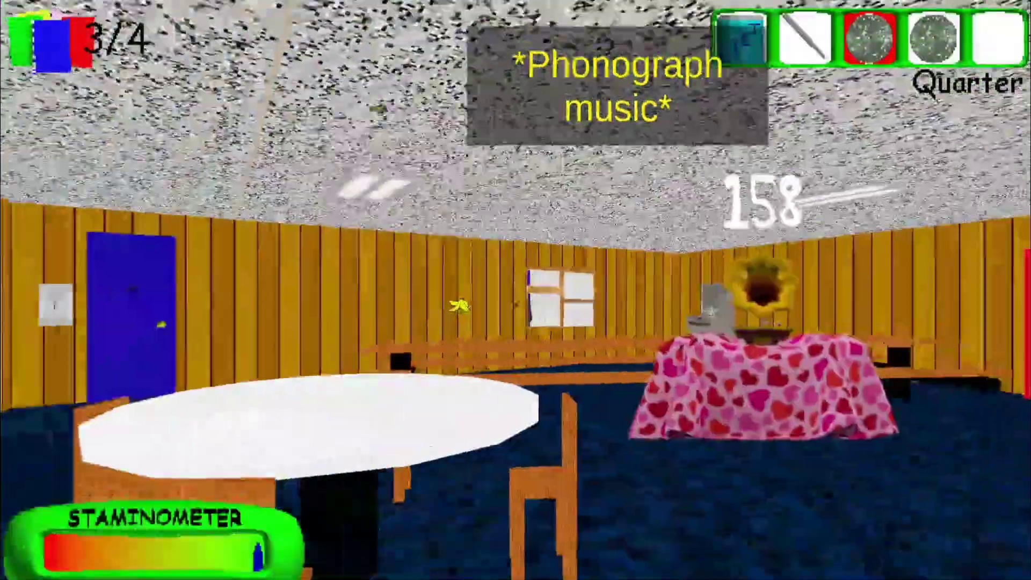
Step: Activate Break All Windows in the green menu, then collect the banana in the phonograph room
key("w")
left_click(517, 299)
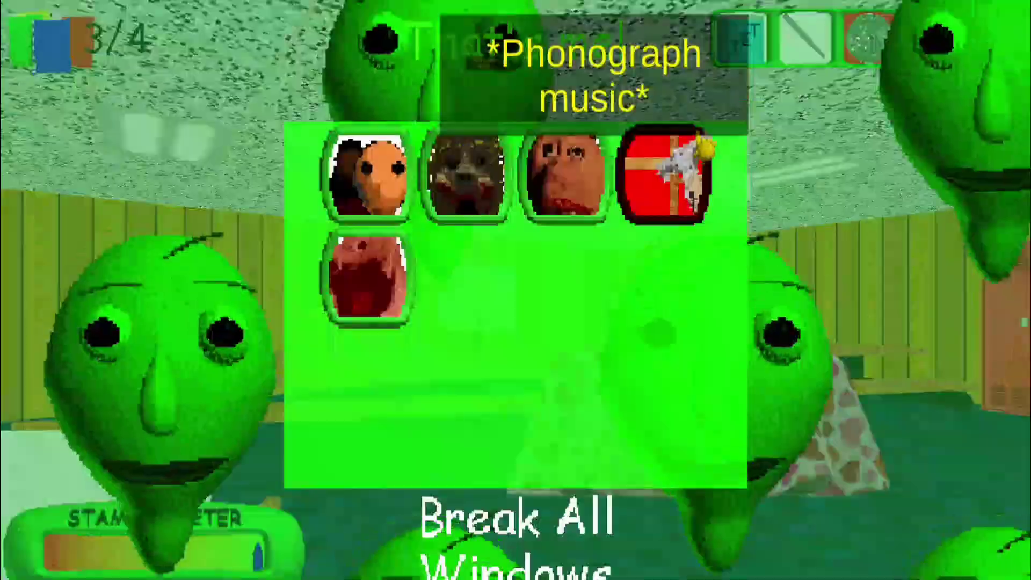
left_click(698, 140)
key("w")
left_click(515, 290)
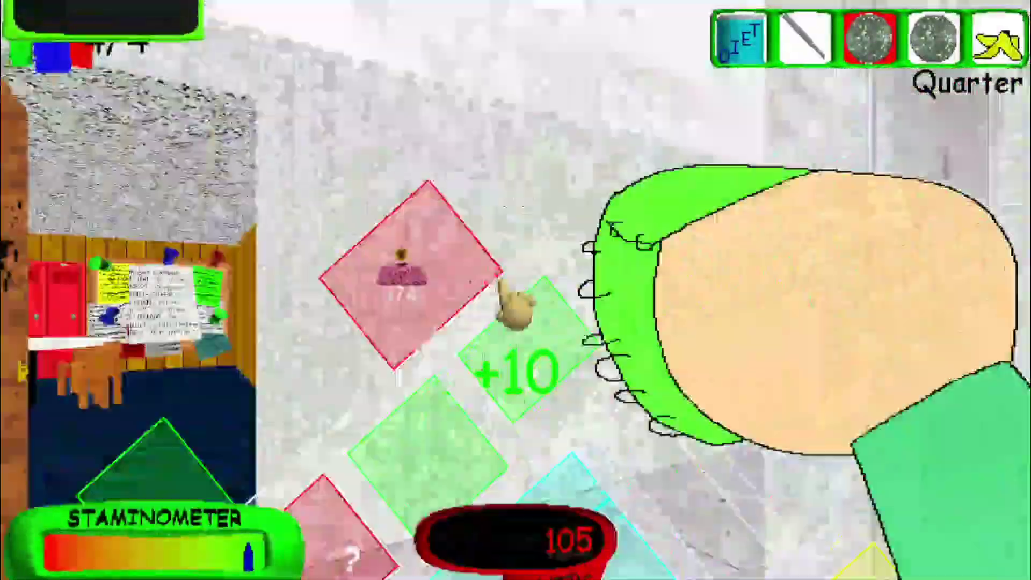